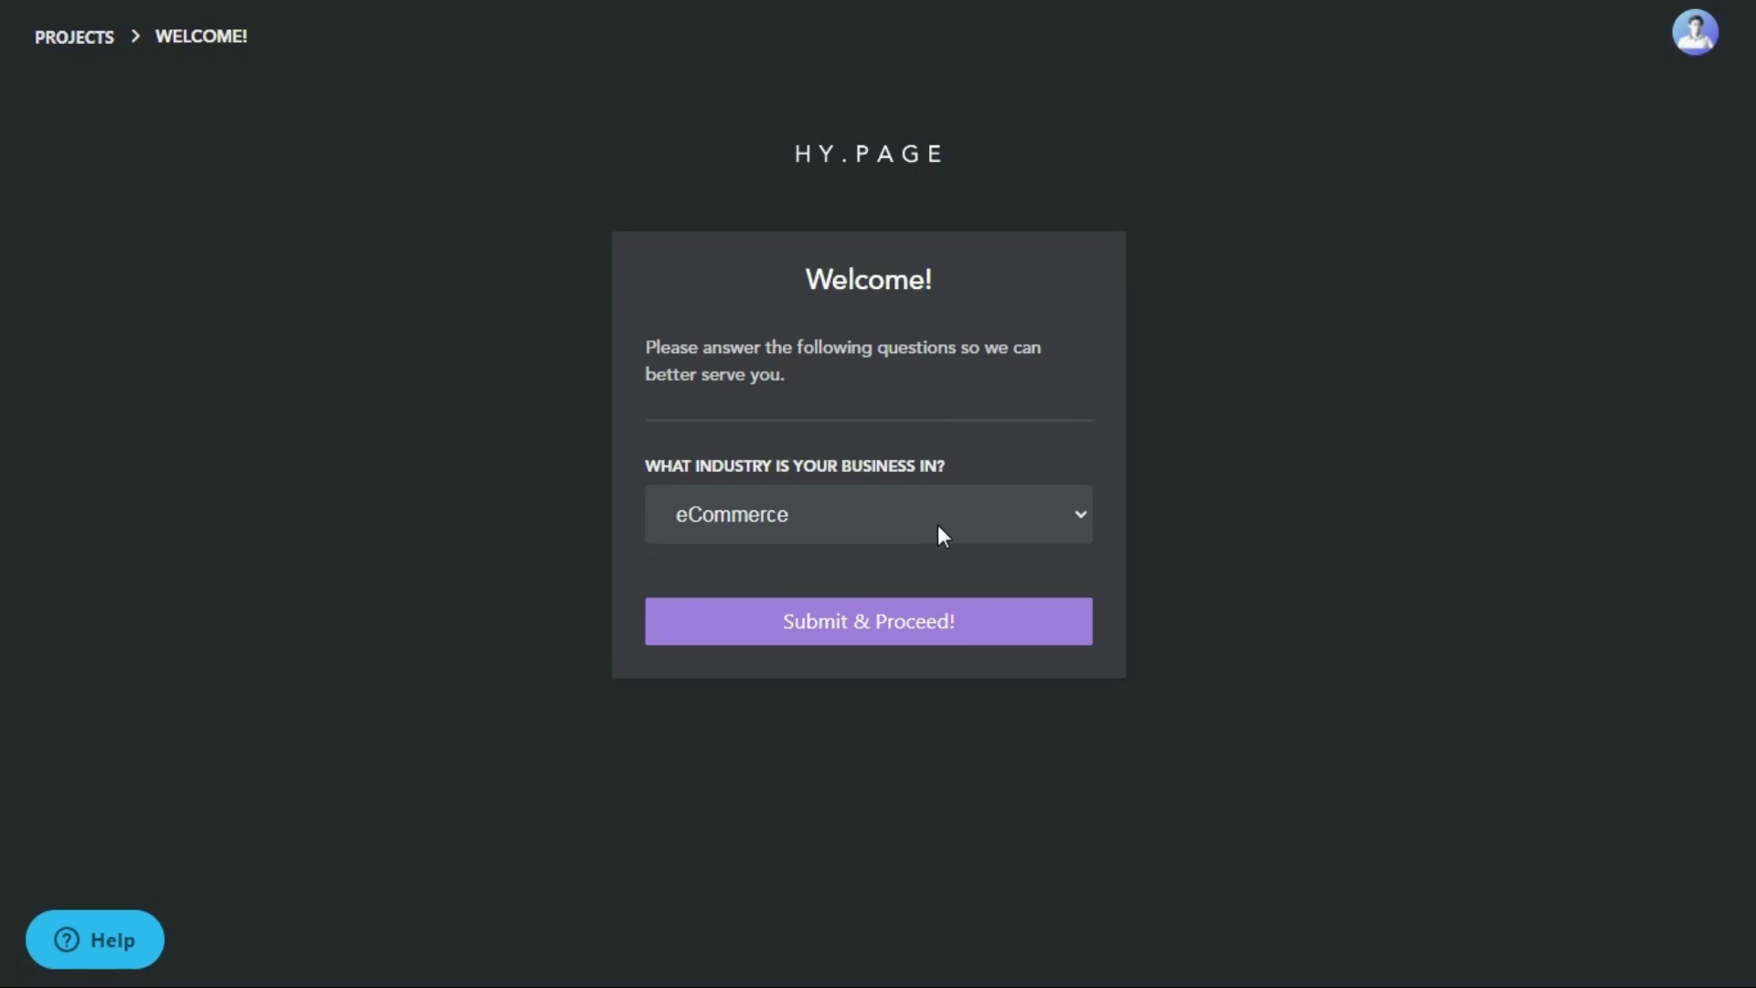
# Answer the welcome question with Blogging as the business industry and submit it
pyautogui.click(940, 530)
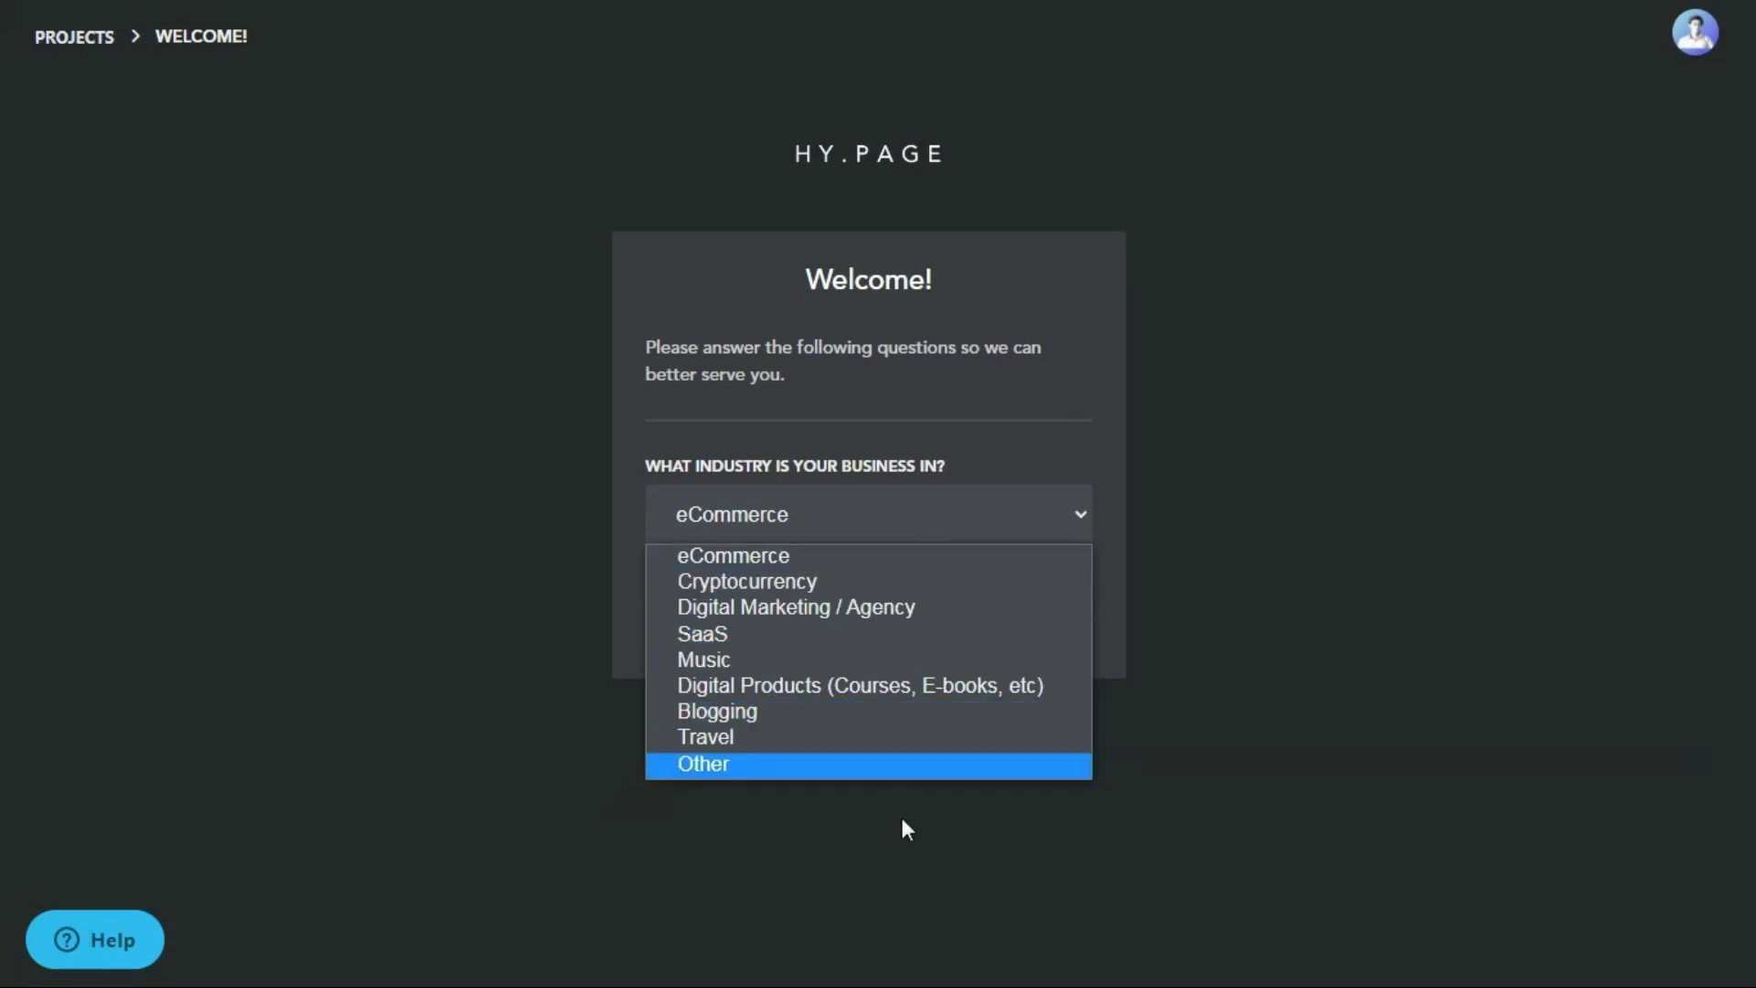
pyautogui.click(823, 713)
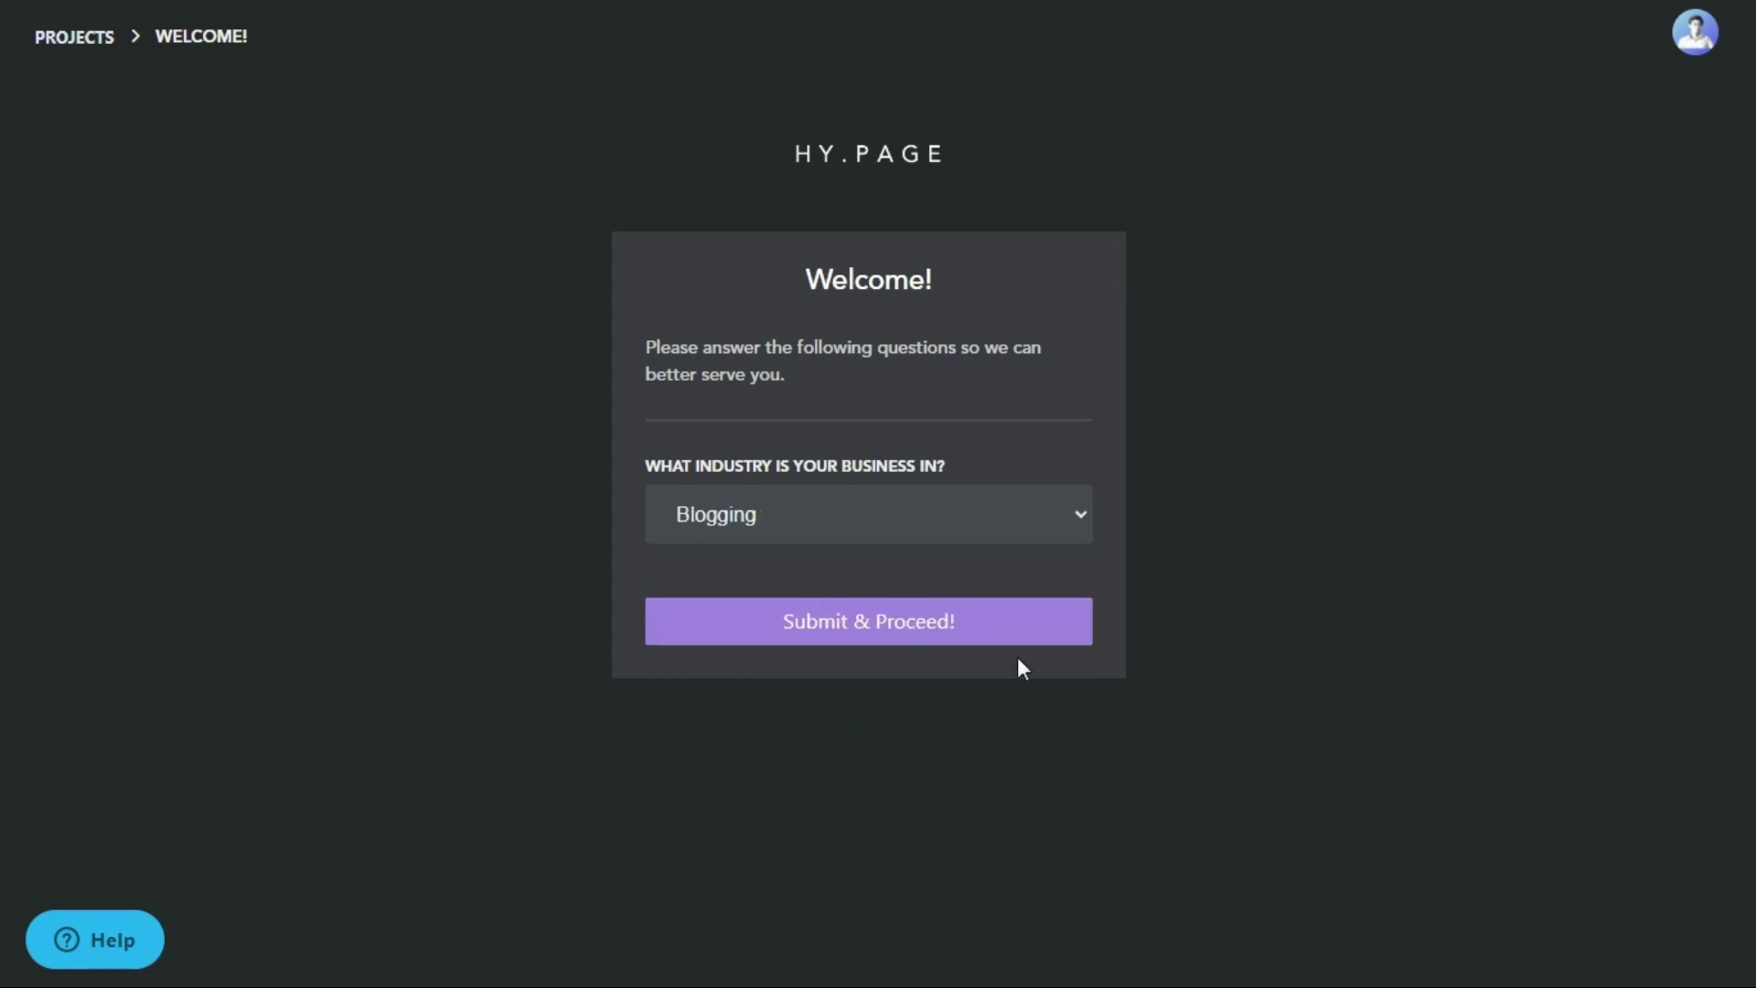
pyautogui.click(972, 625)
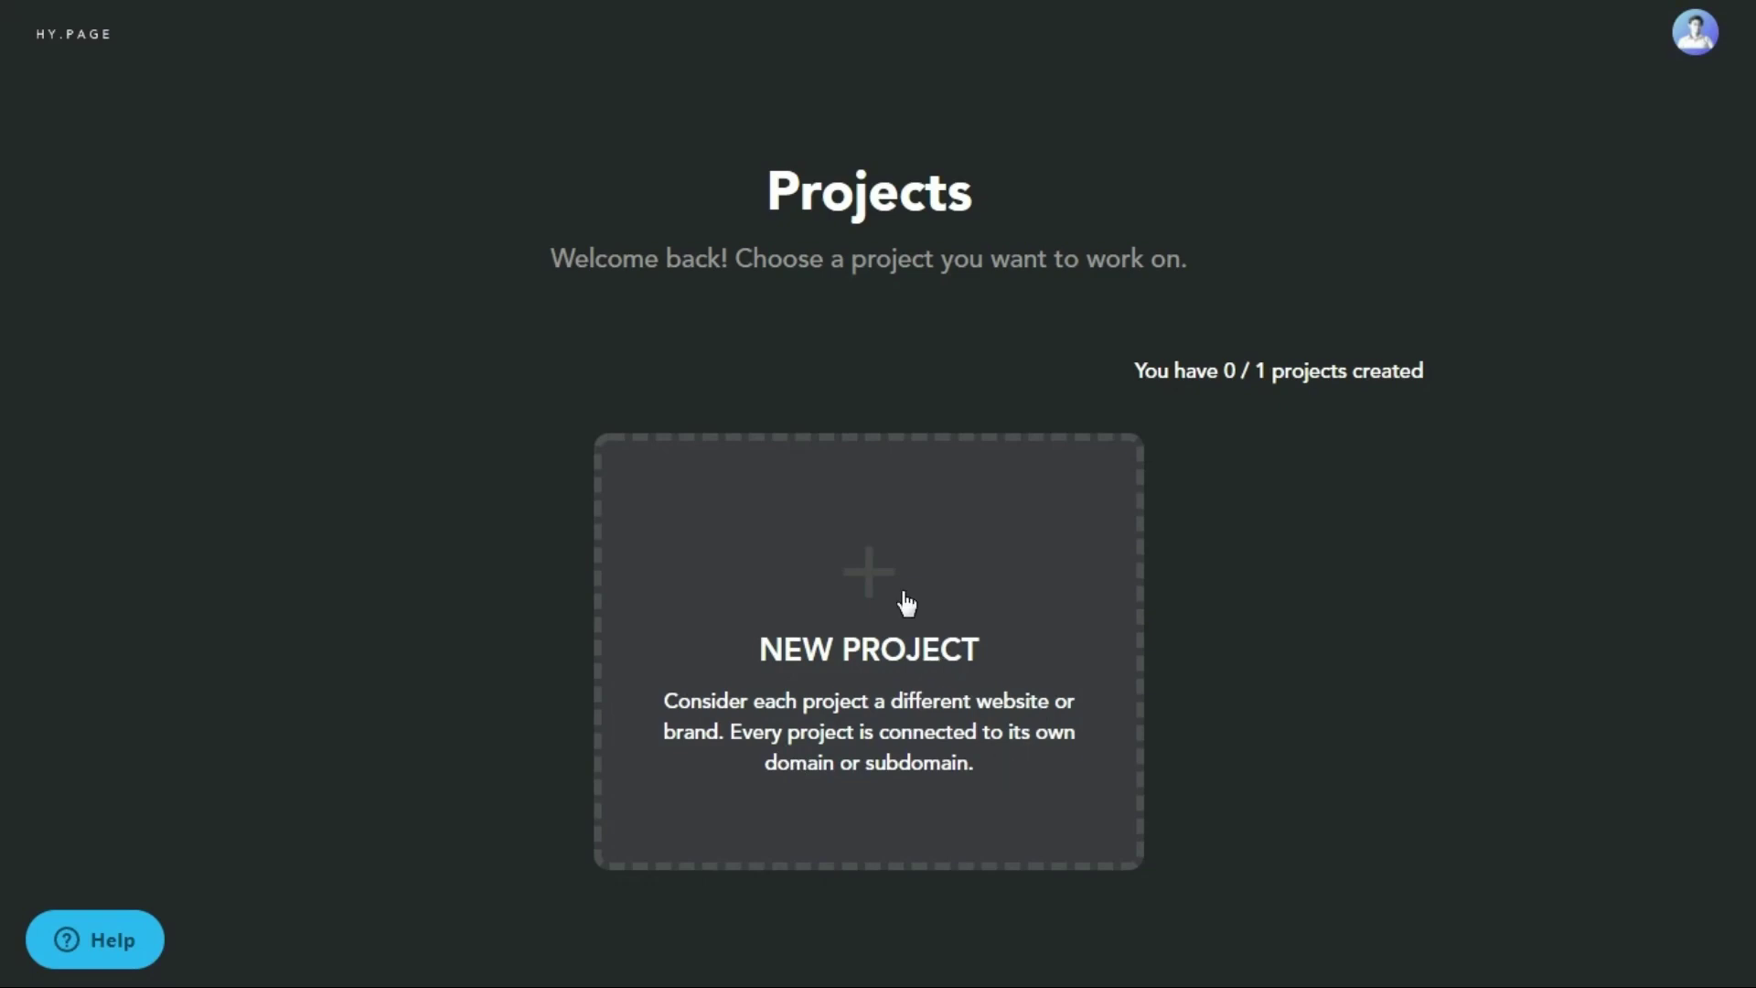
# Create a new project, entering "test" as its username, save it, and go back to the home page
pyautogui.click(871, 576)
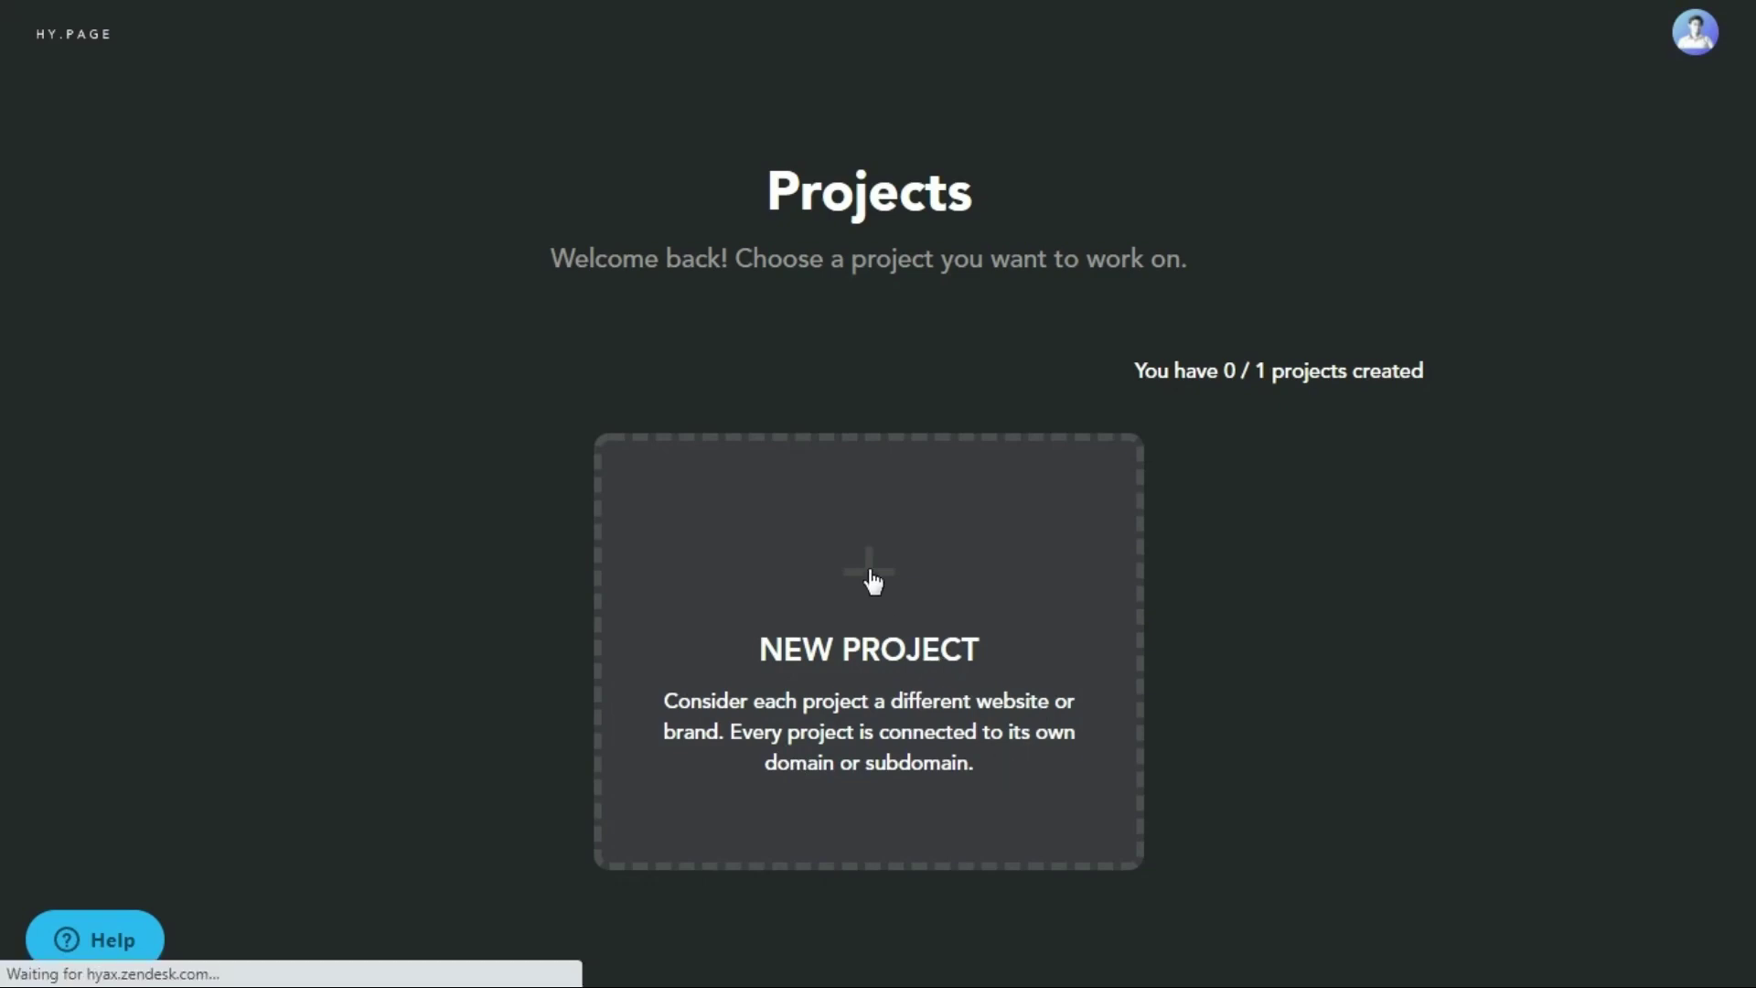
pyautogui.click(887, 471)
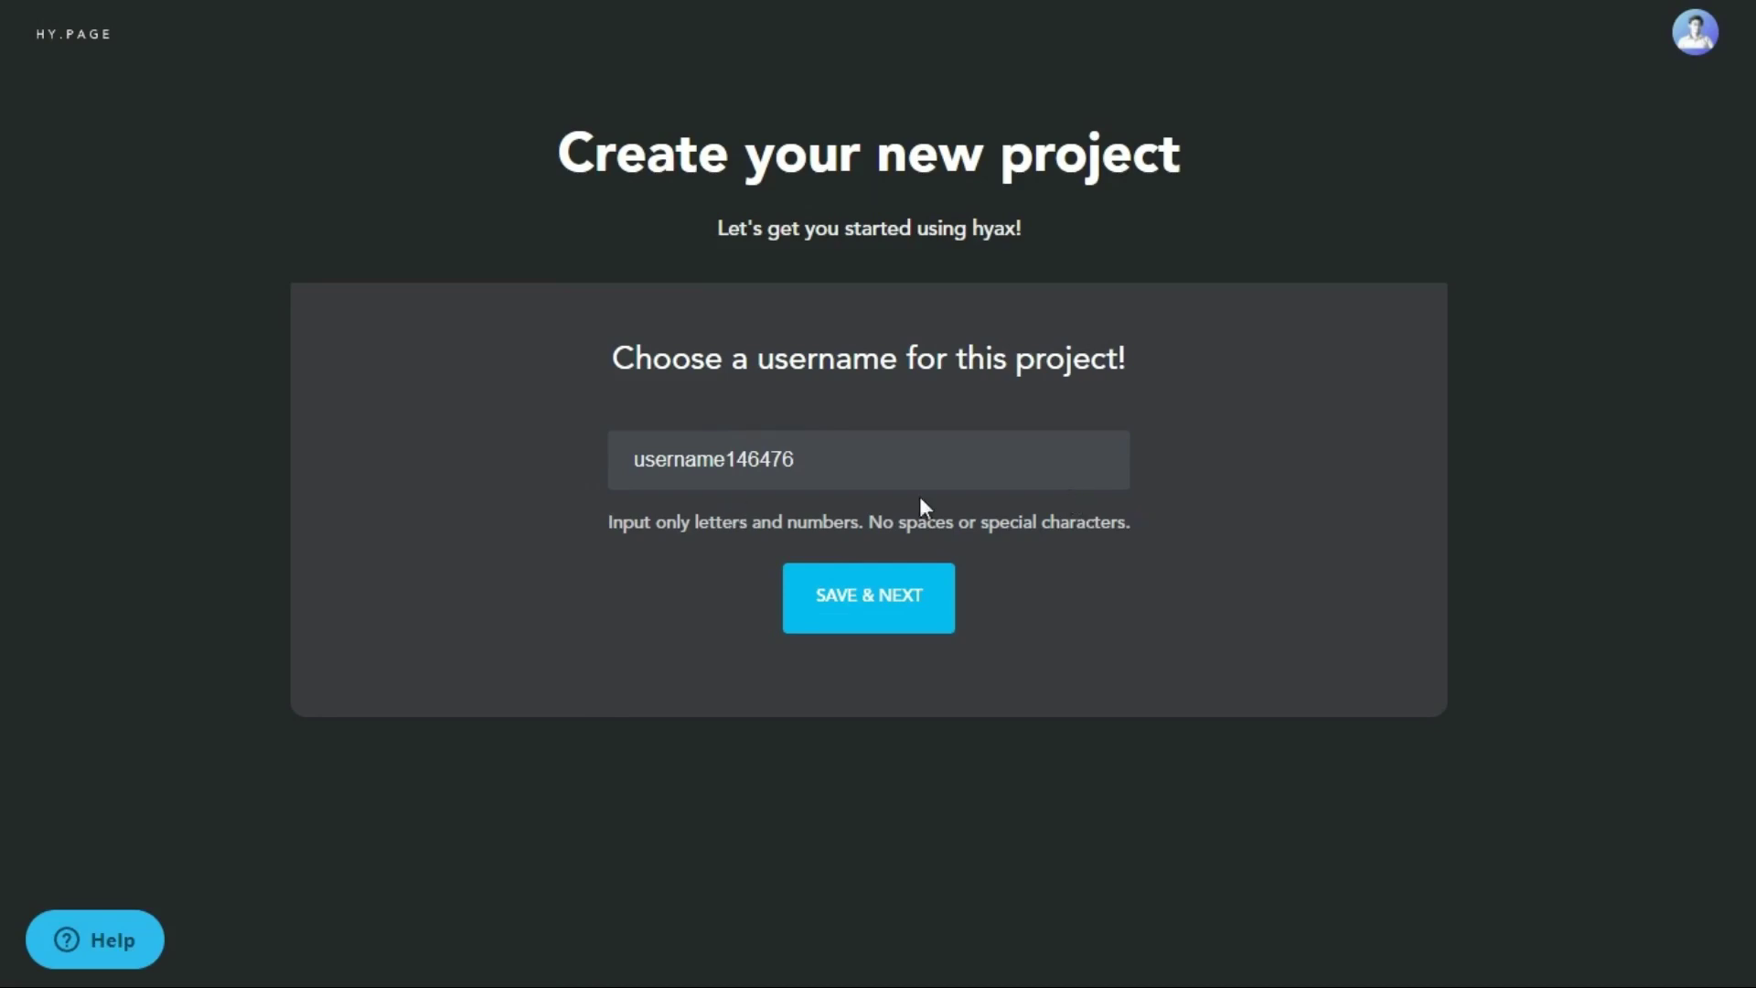
pyautogui.doubleClick(813, 472)
pyautogui.write('t')
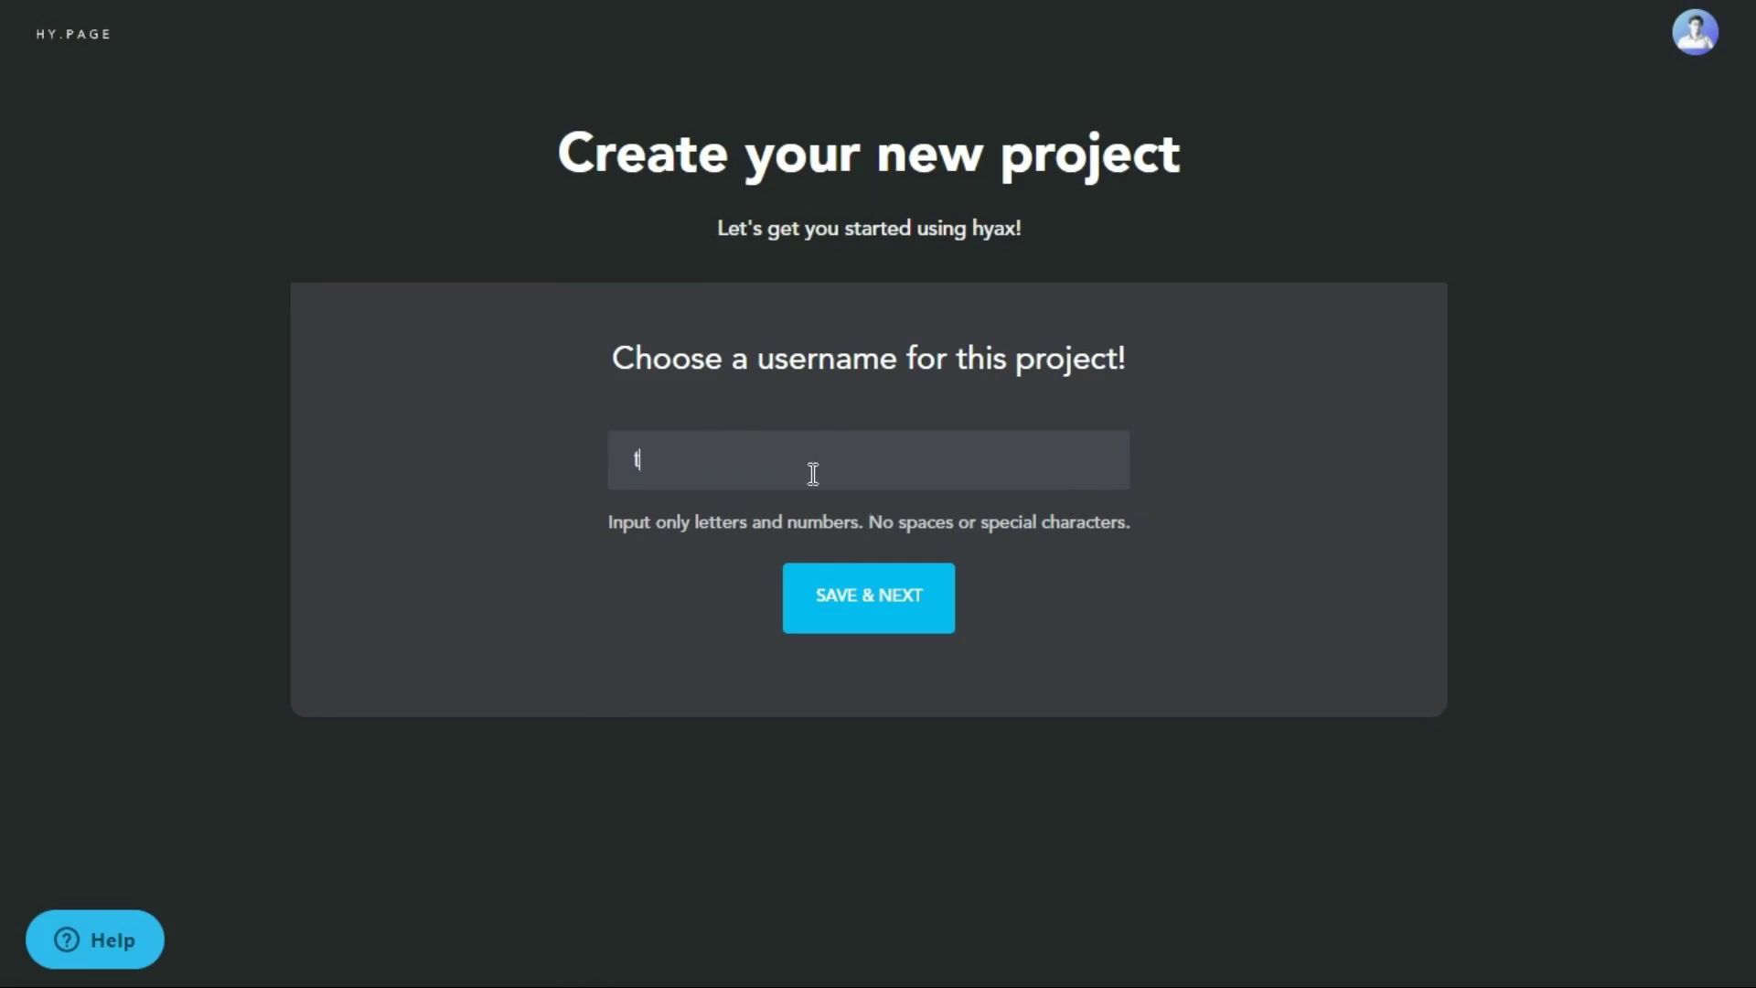
pyautogui.write('est')
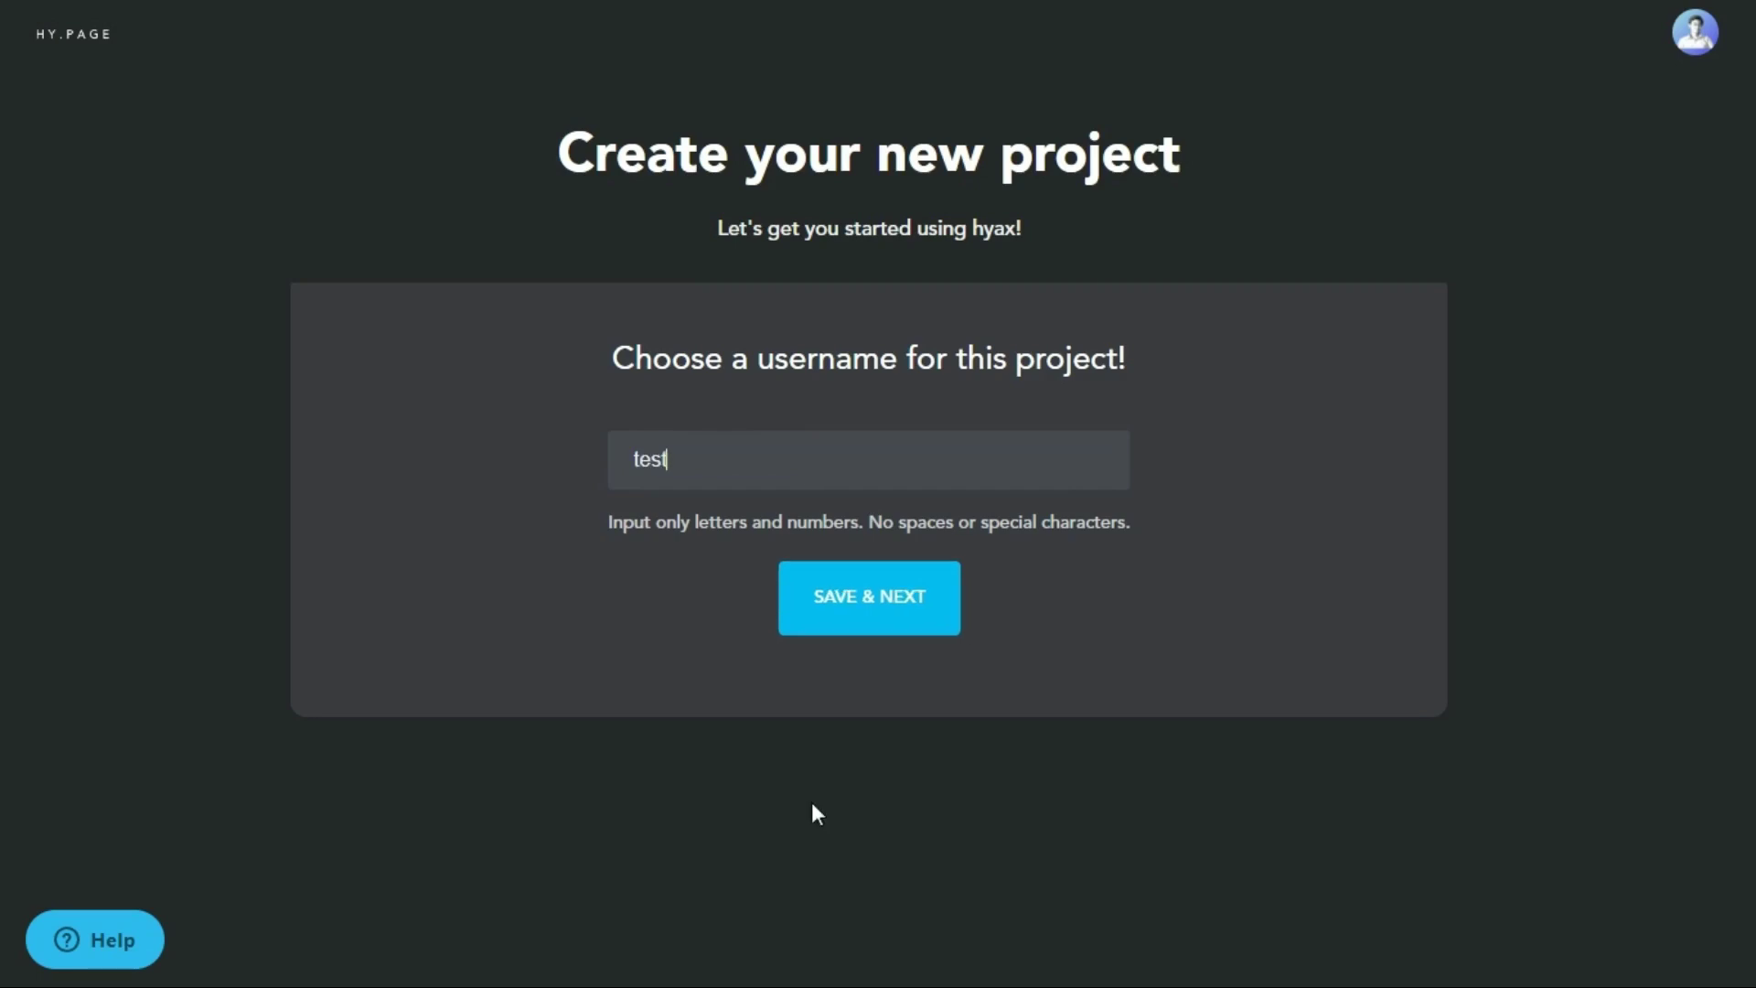
pyautogui.click(903, 604)
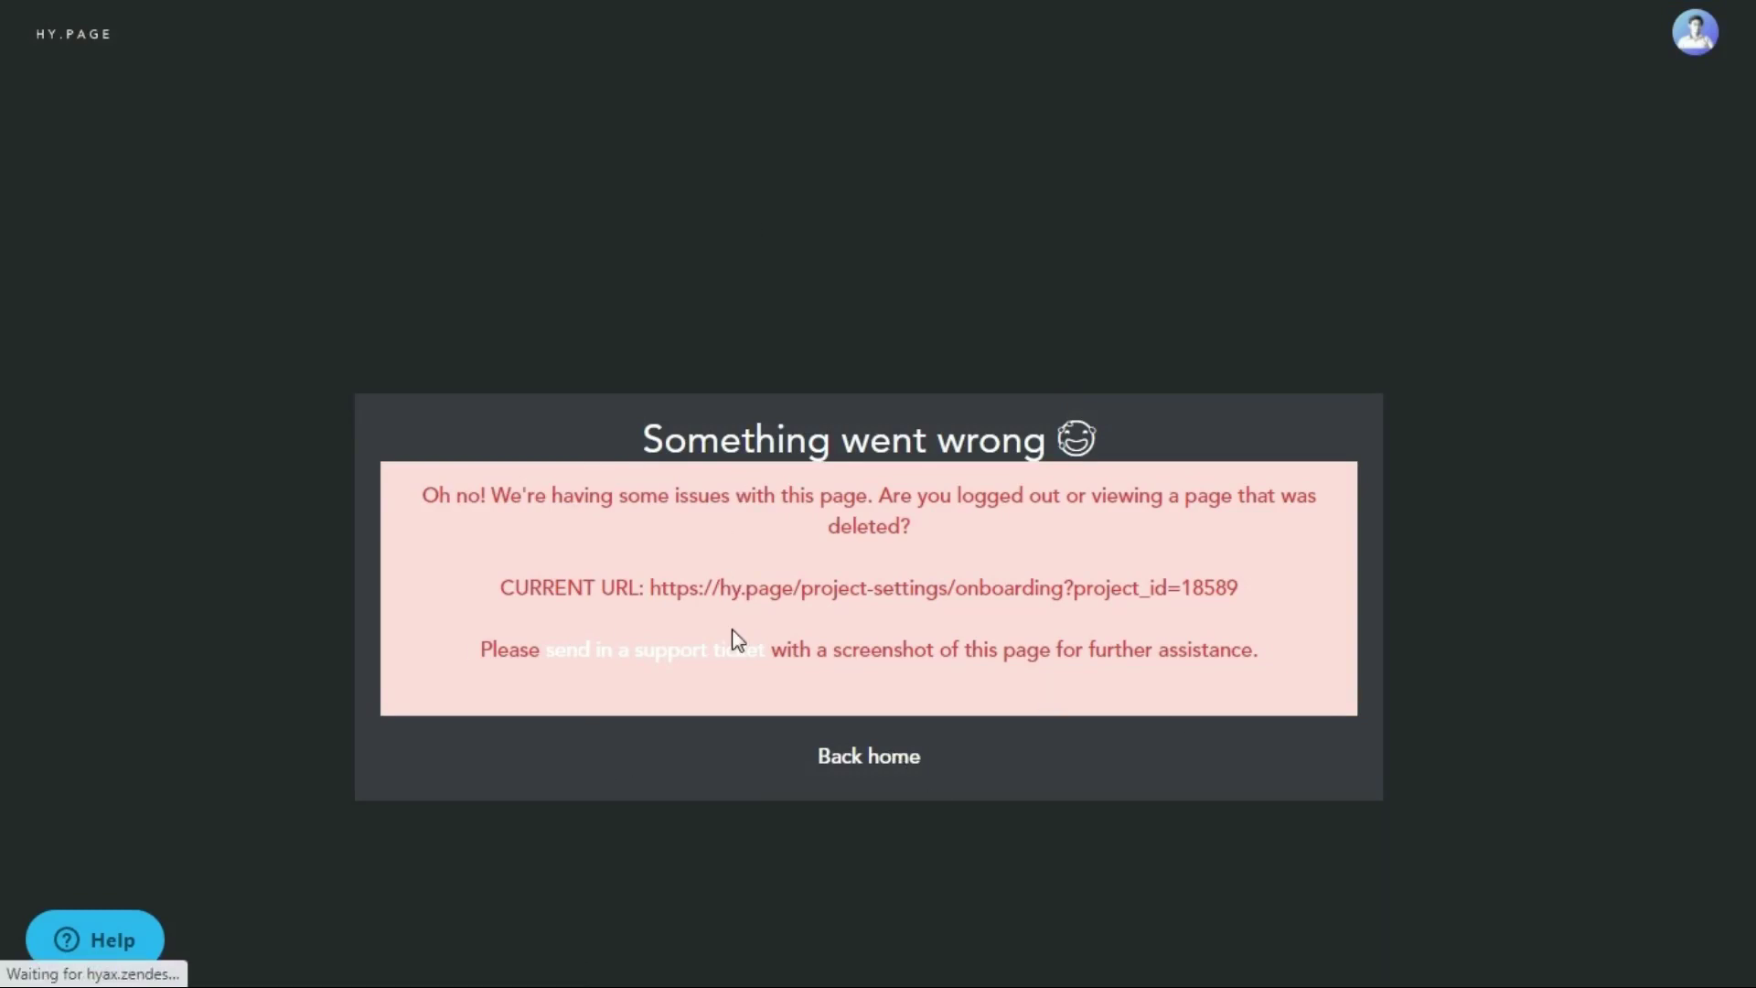
pyautogui.click(840, 761)
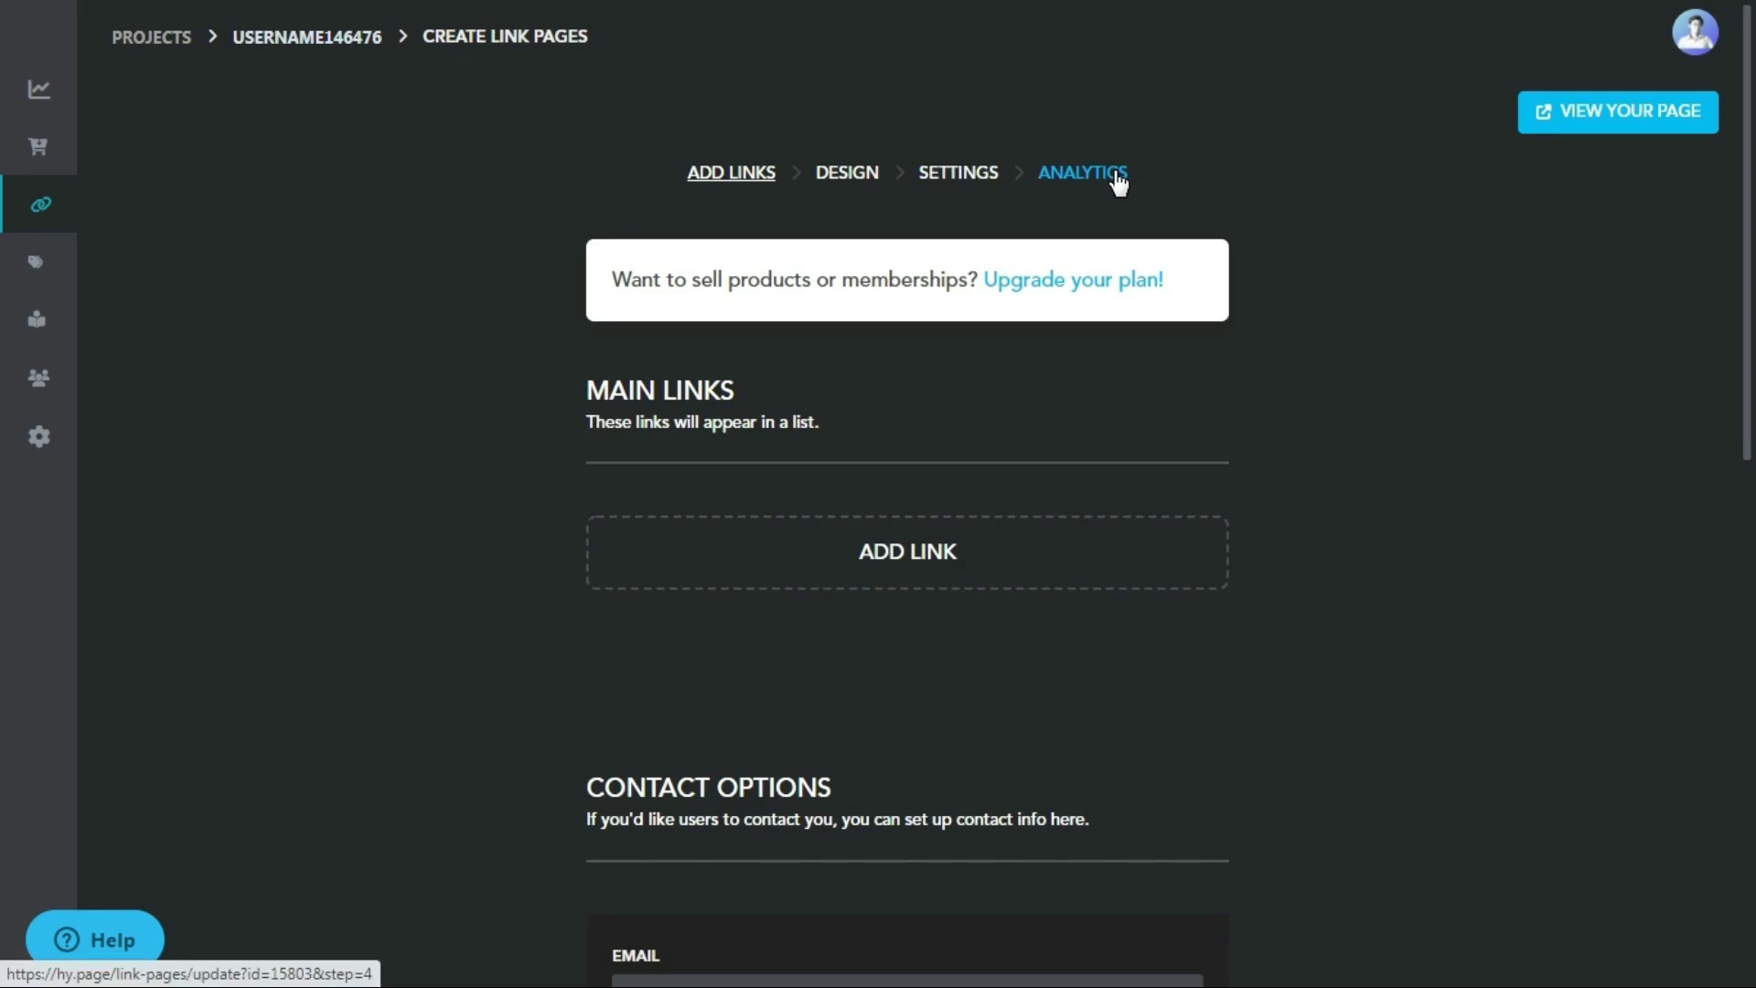
# Examine the link types available for the link page's main links, add none, and look over the contact options
pyautogui.scroll(-3, 975, 389)
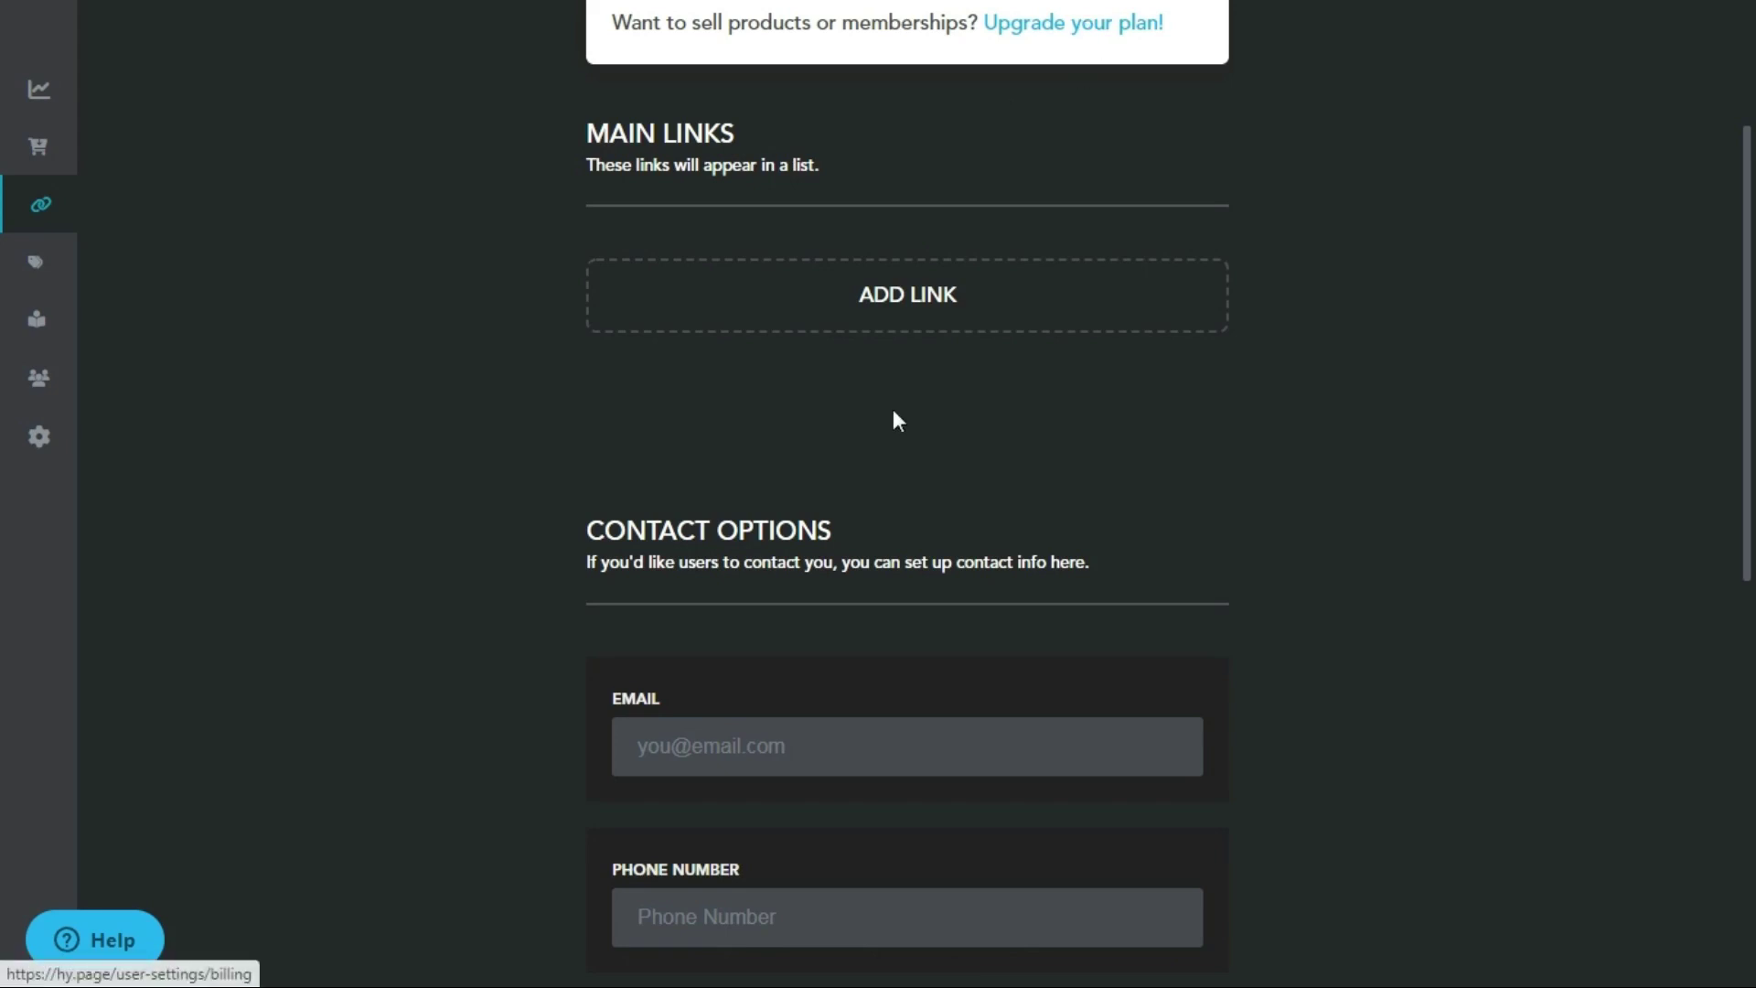
pyautogui.click(889, 322)
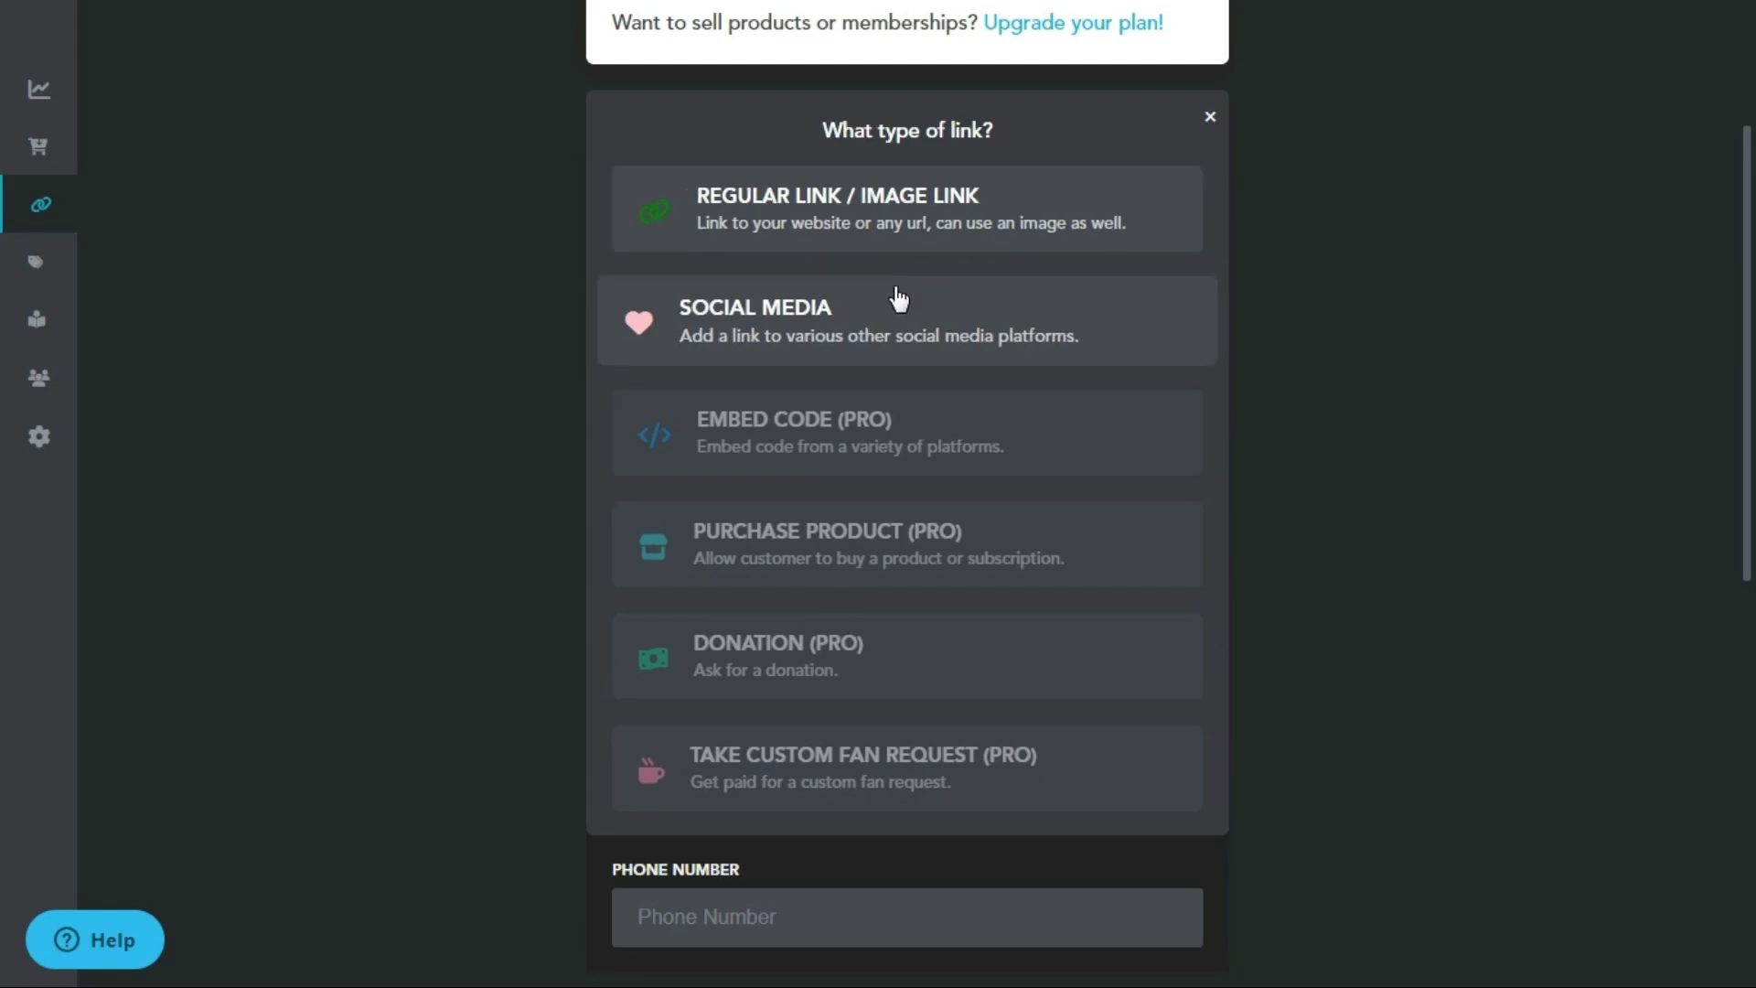
pyautogui.click(1211, 116)
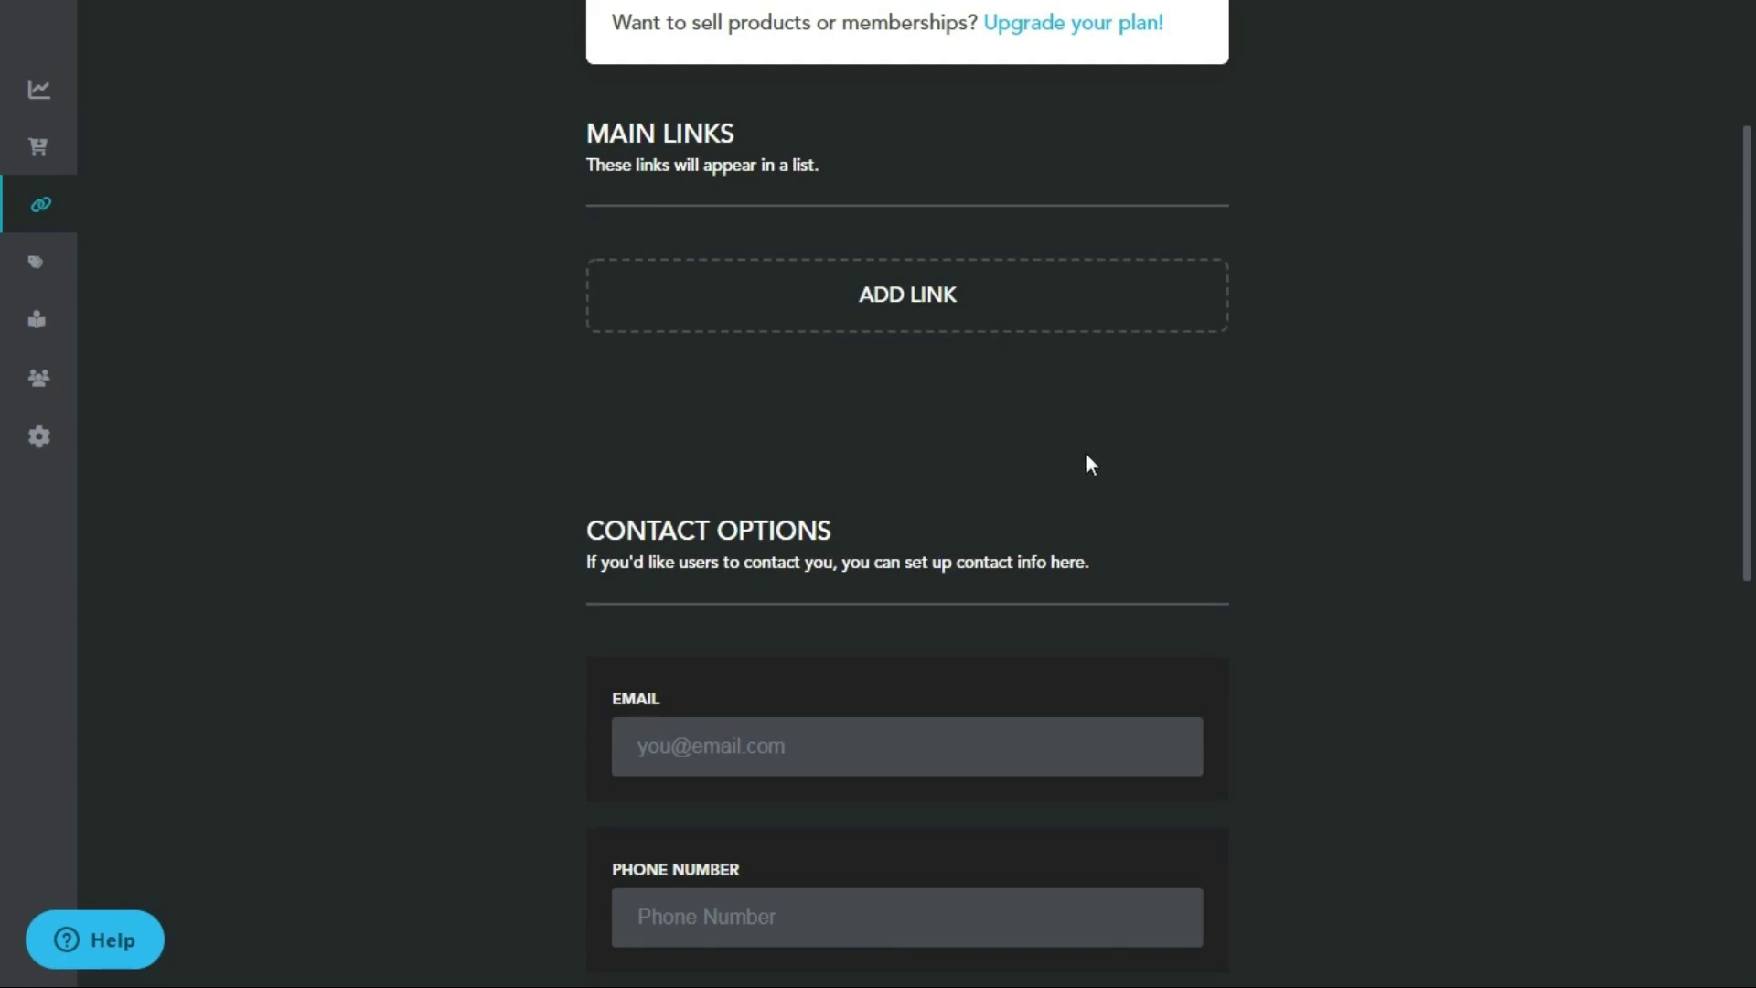
pyautogui.scroll(-1, 932, 532)
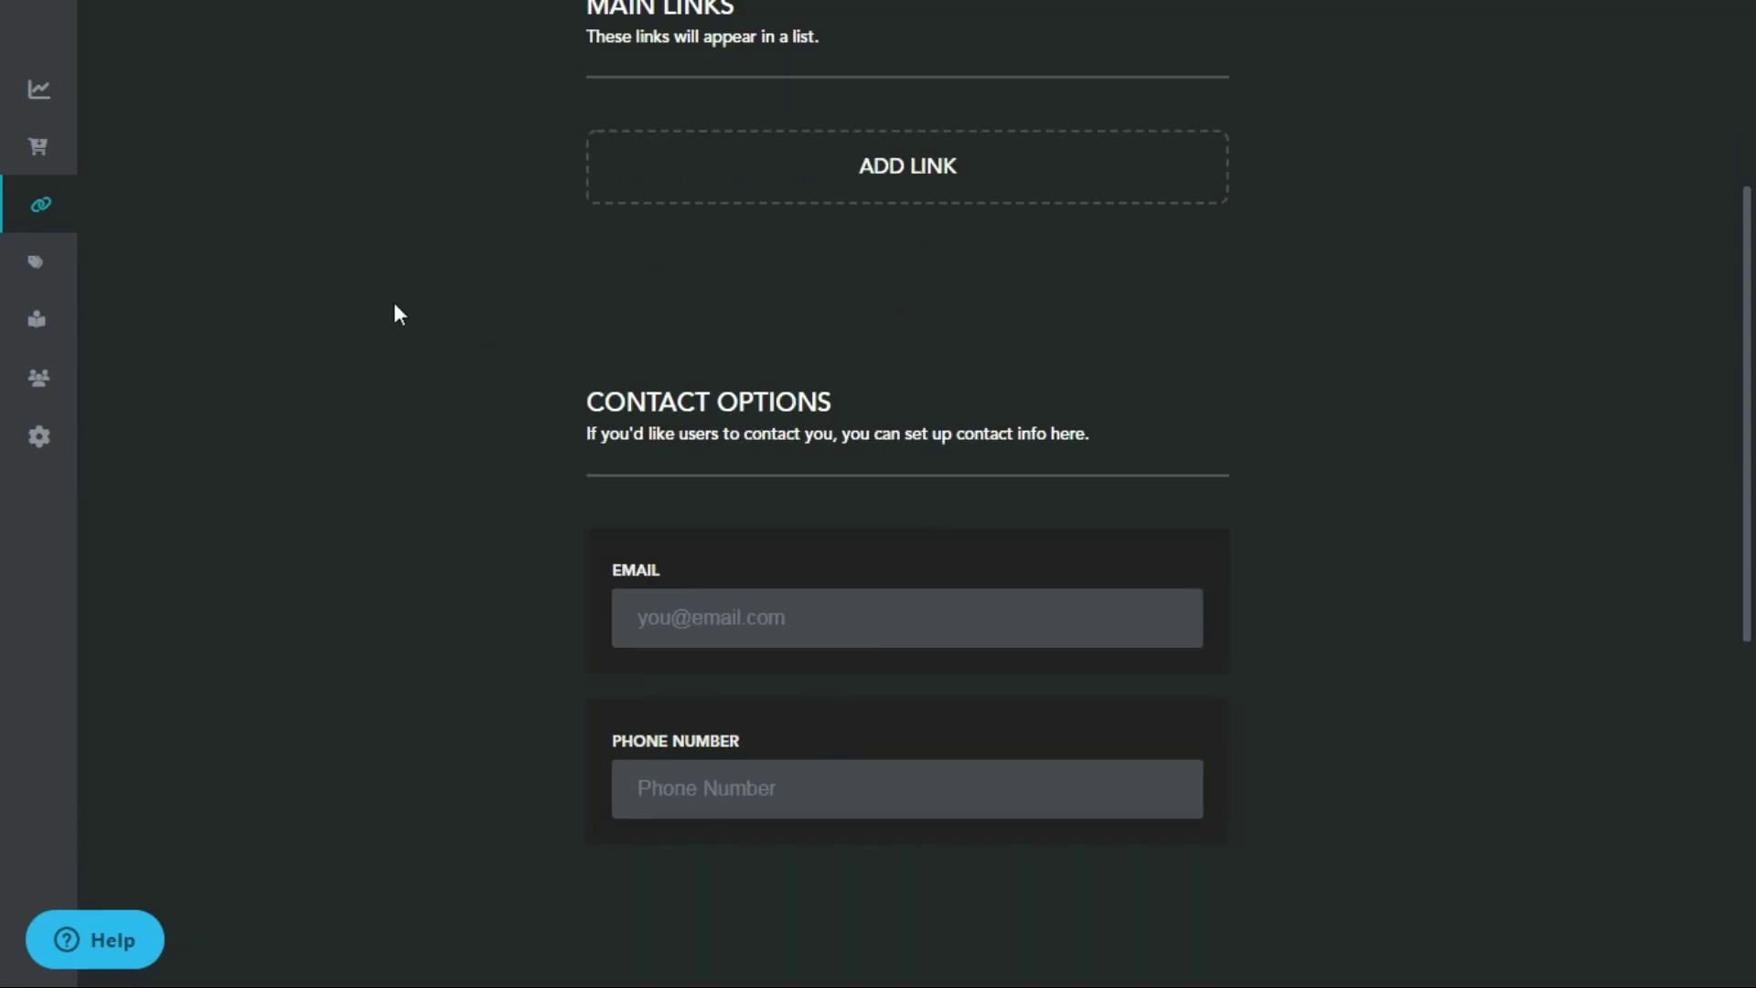
# Examine the project's Products and Membership / Blog sections, and view its People page
pyautogui.moveTo(58, 143)
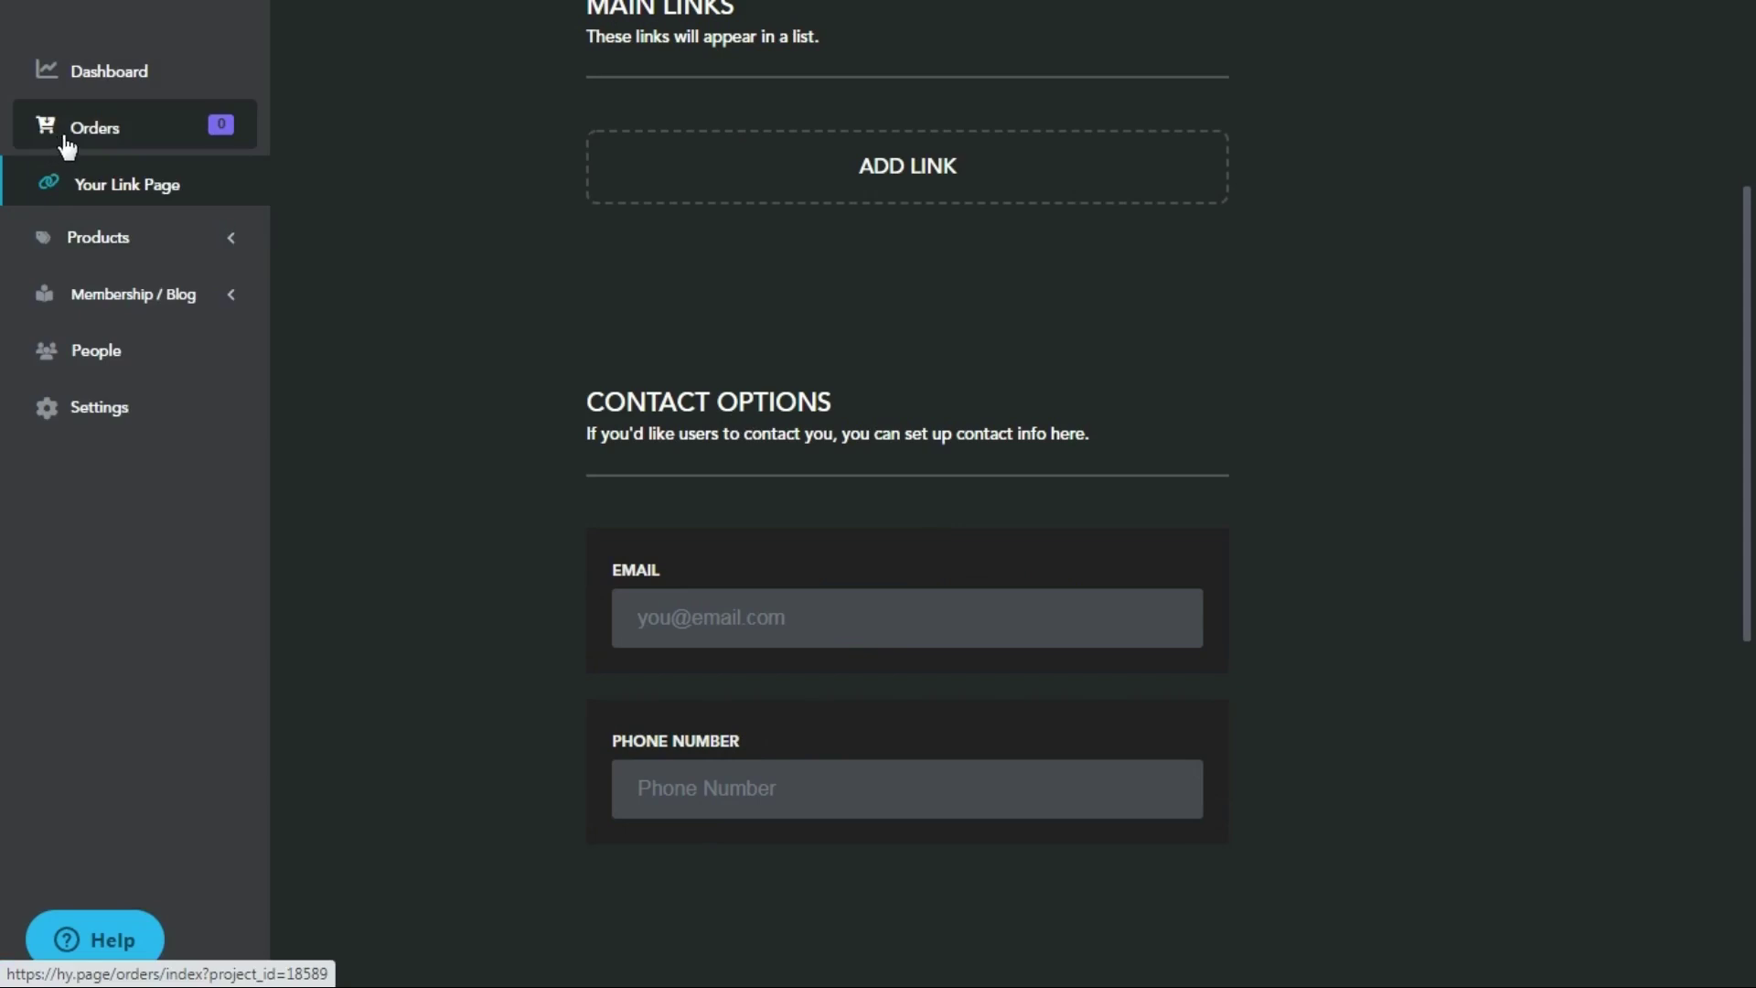
pyautogui.click(92, 239)
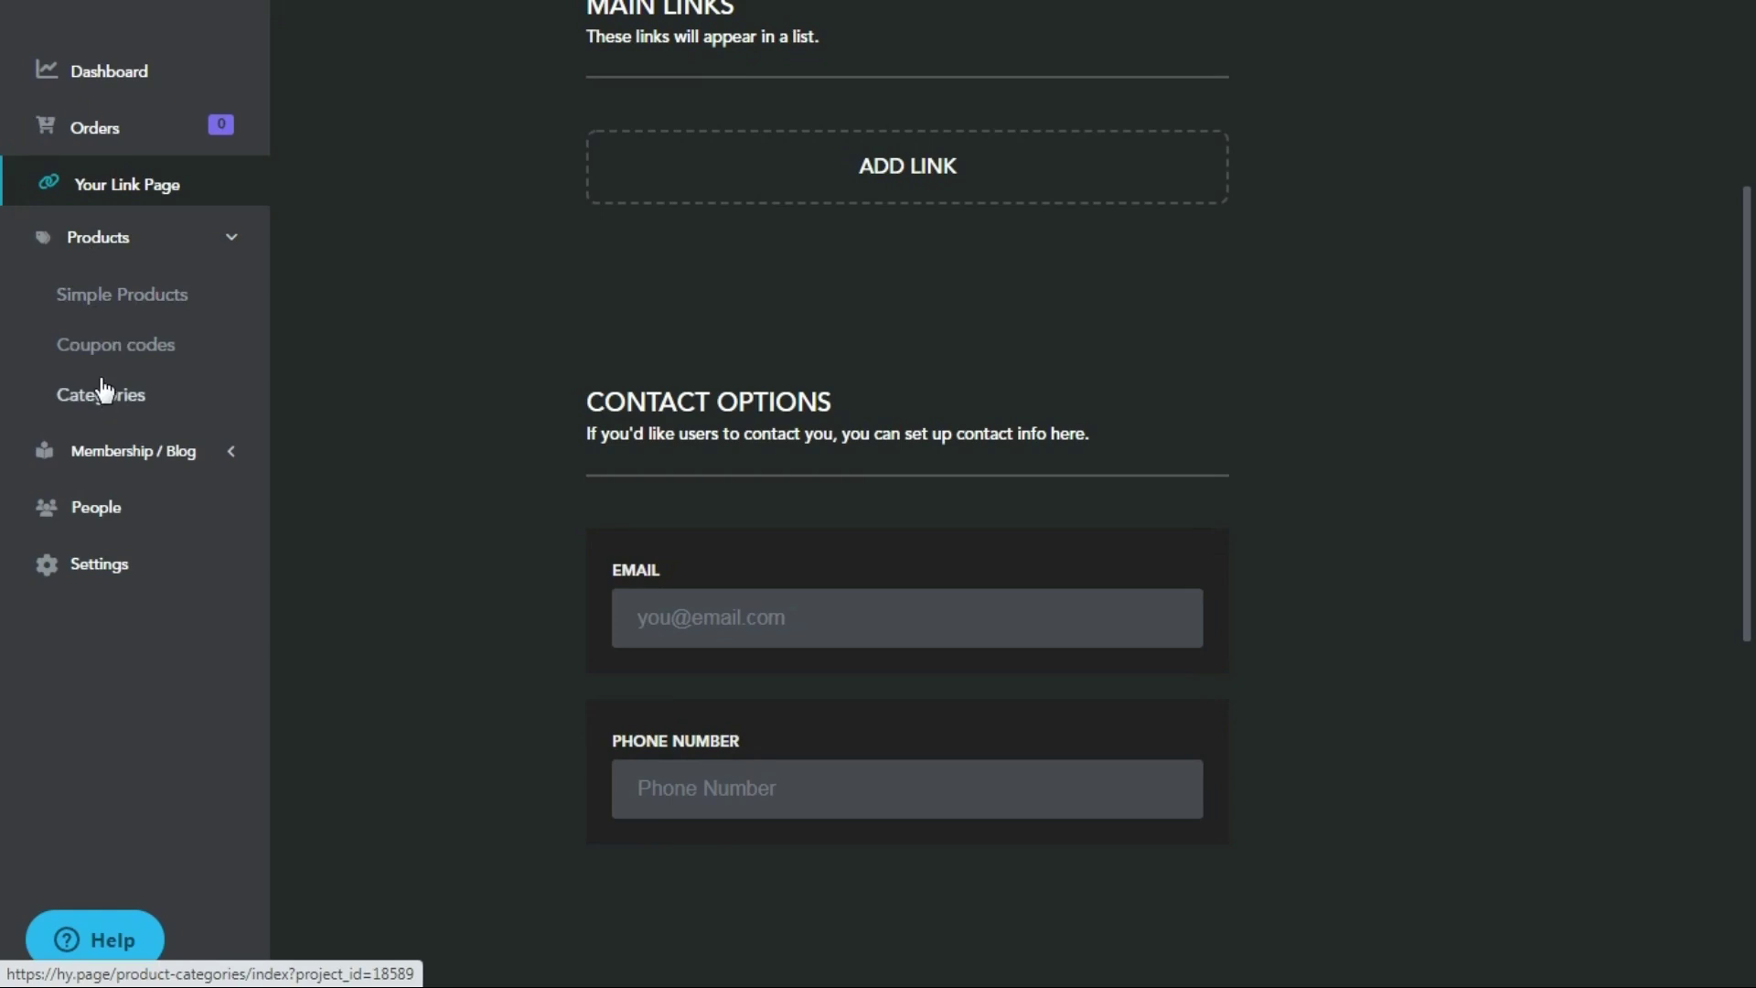
pyautogui.scroll(5, 716, 494)
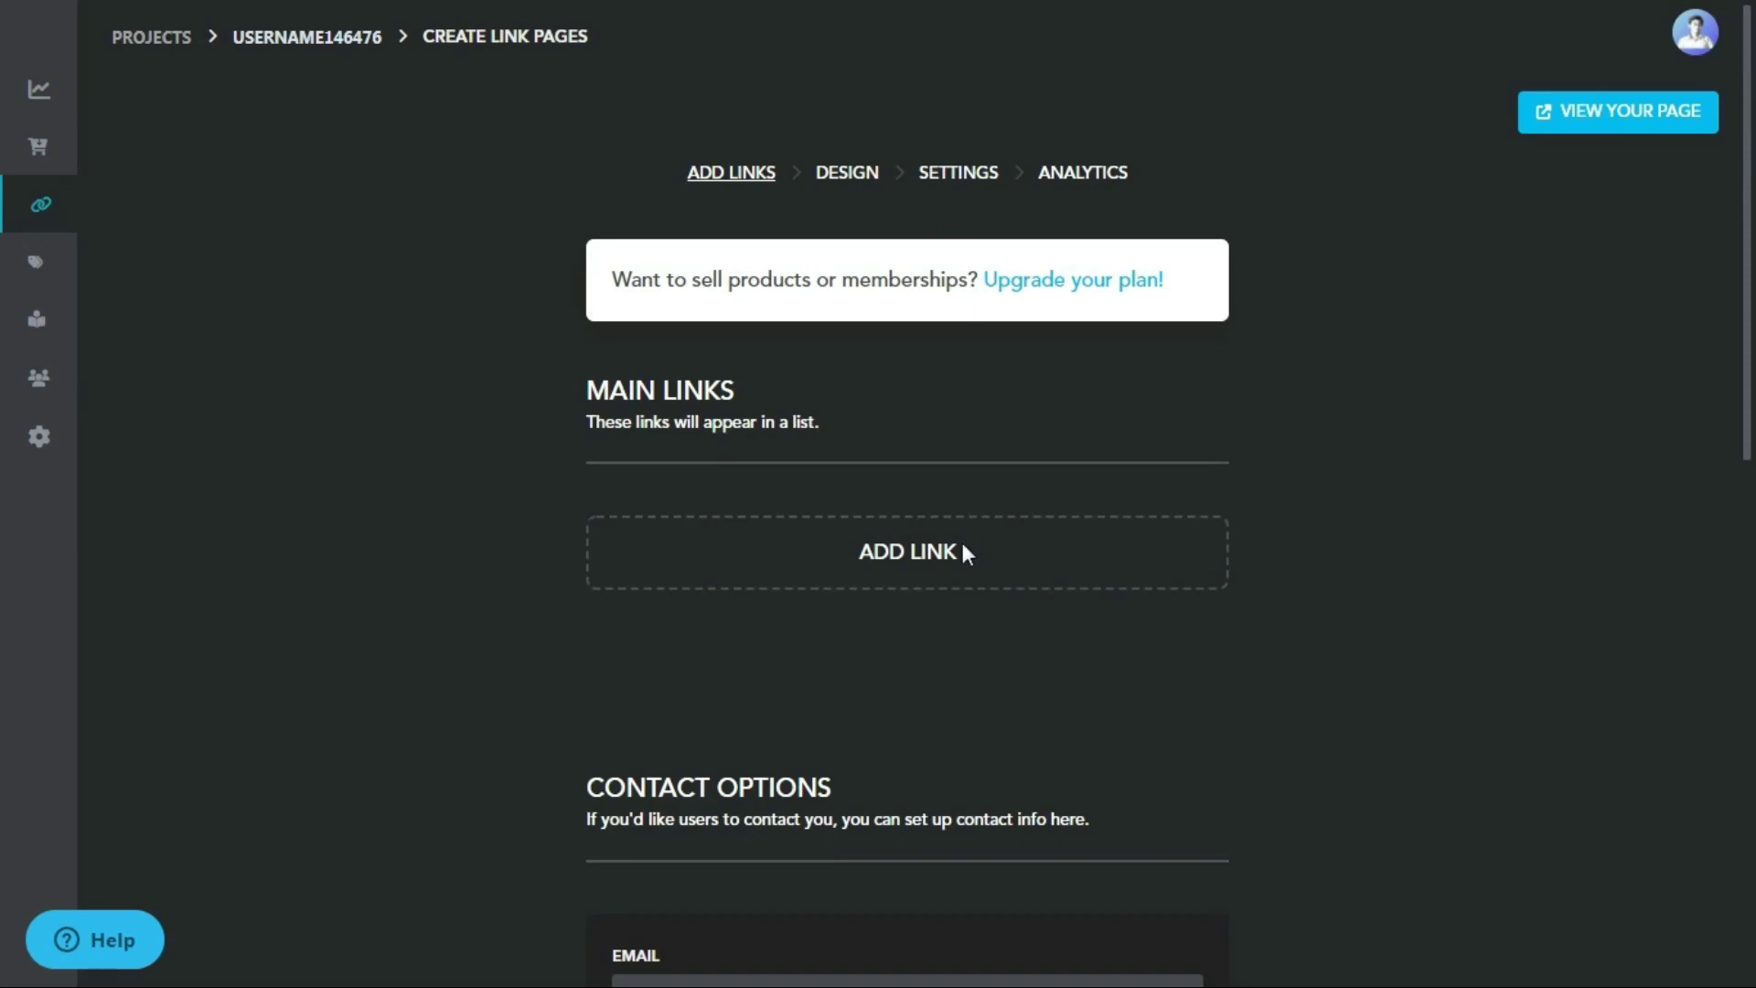
pyautogui.moveTo(59, 320)
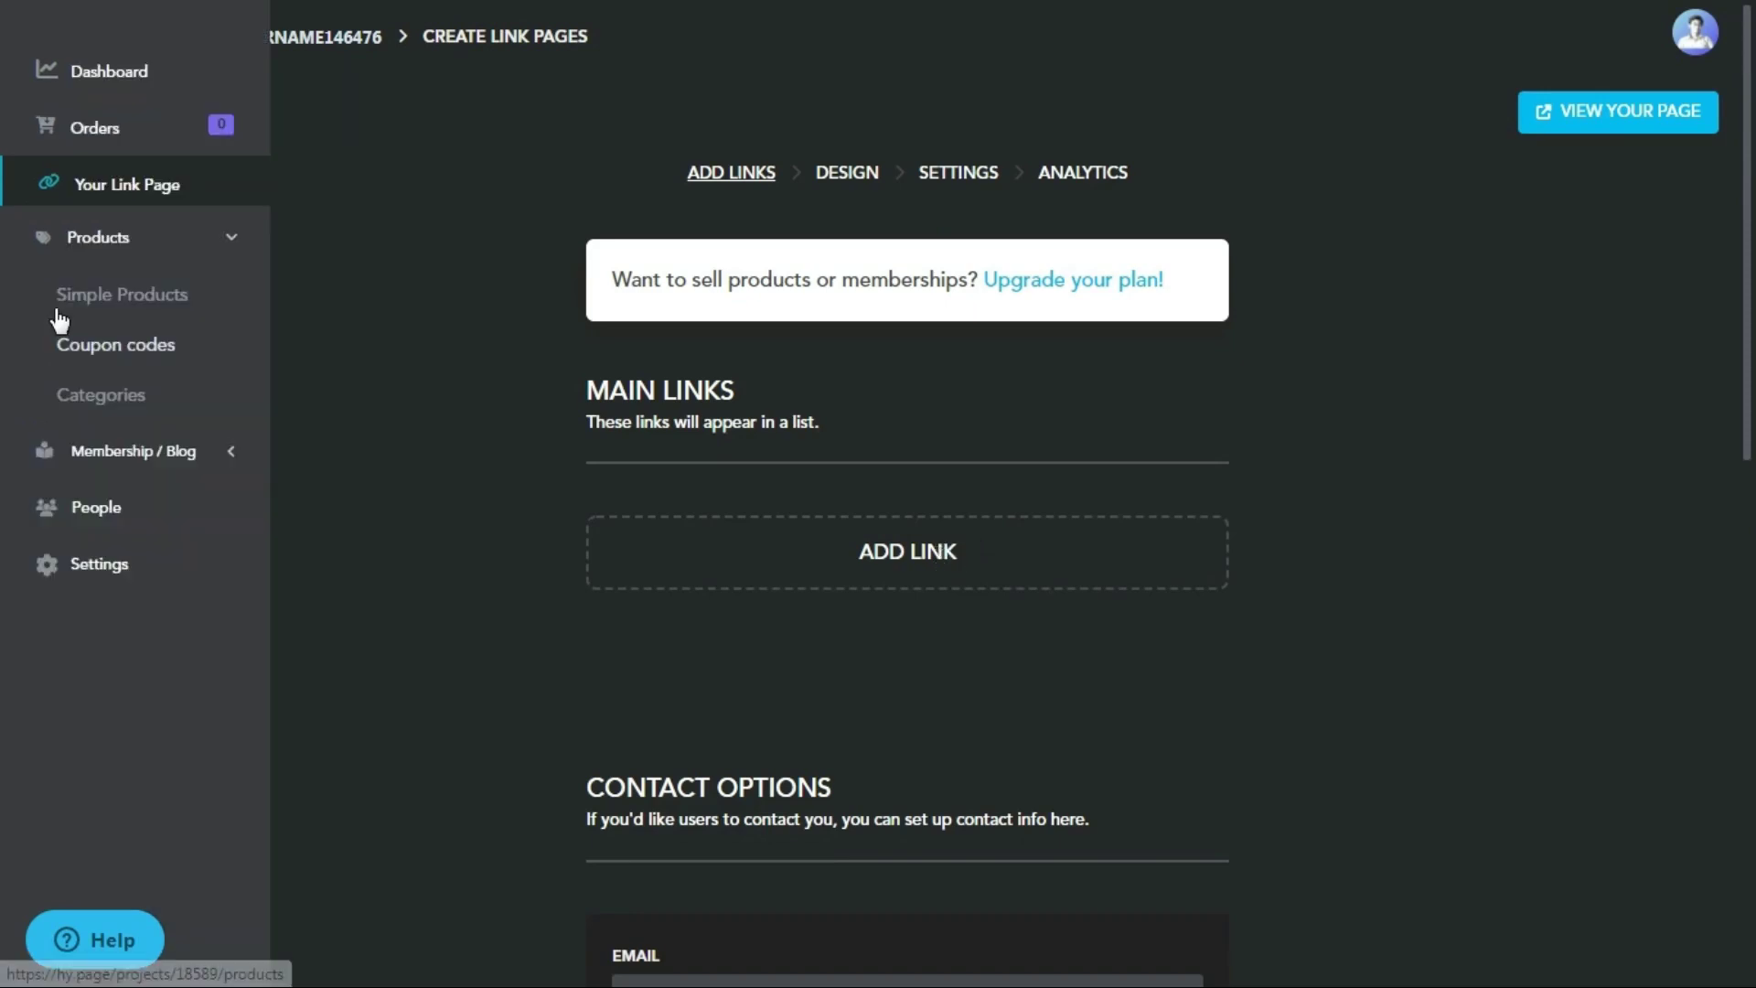
pyautogui.click(46, 459)
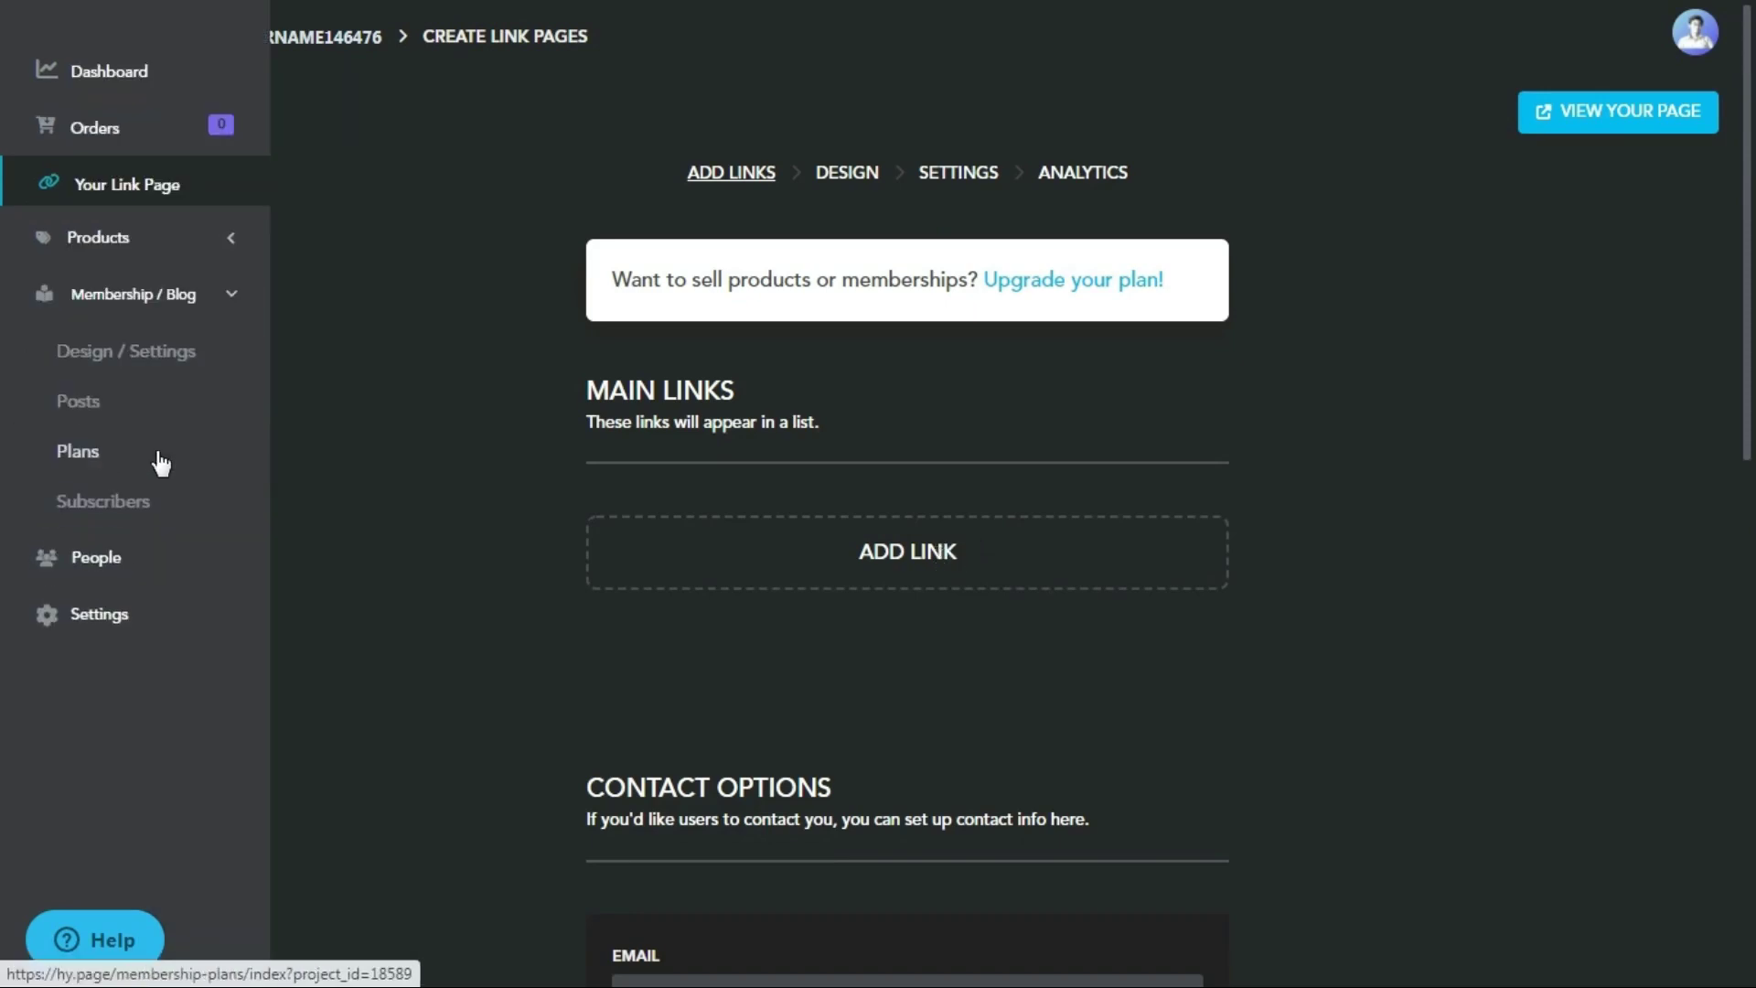
pyautogui.moveTo(45, 346)
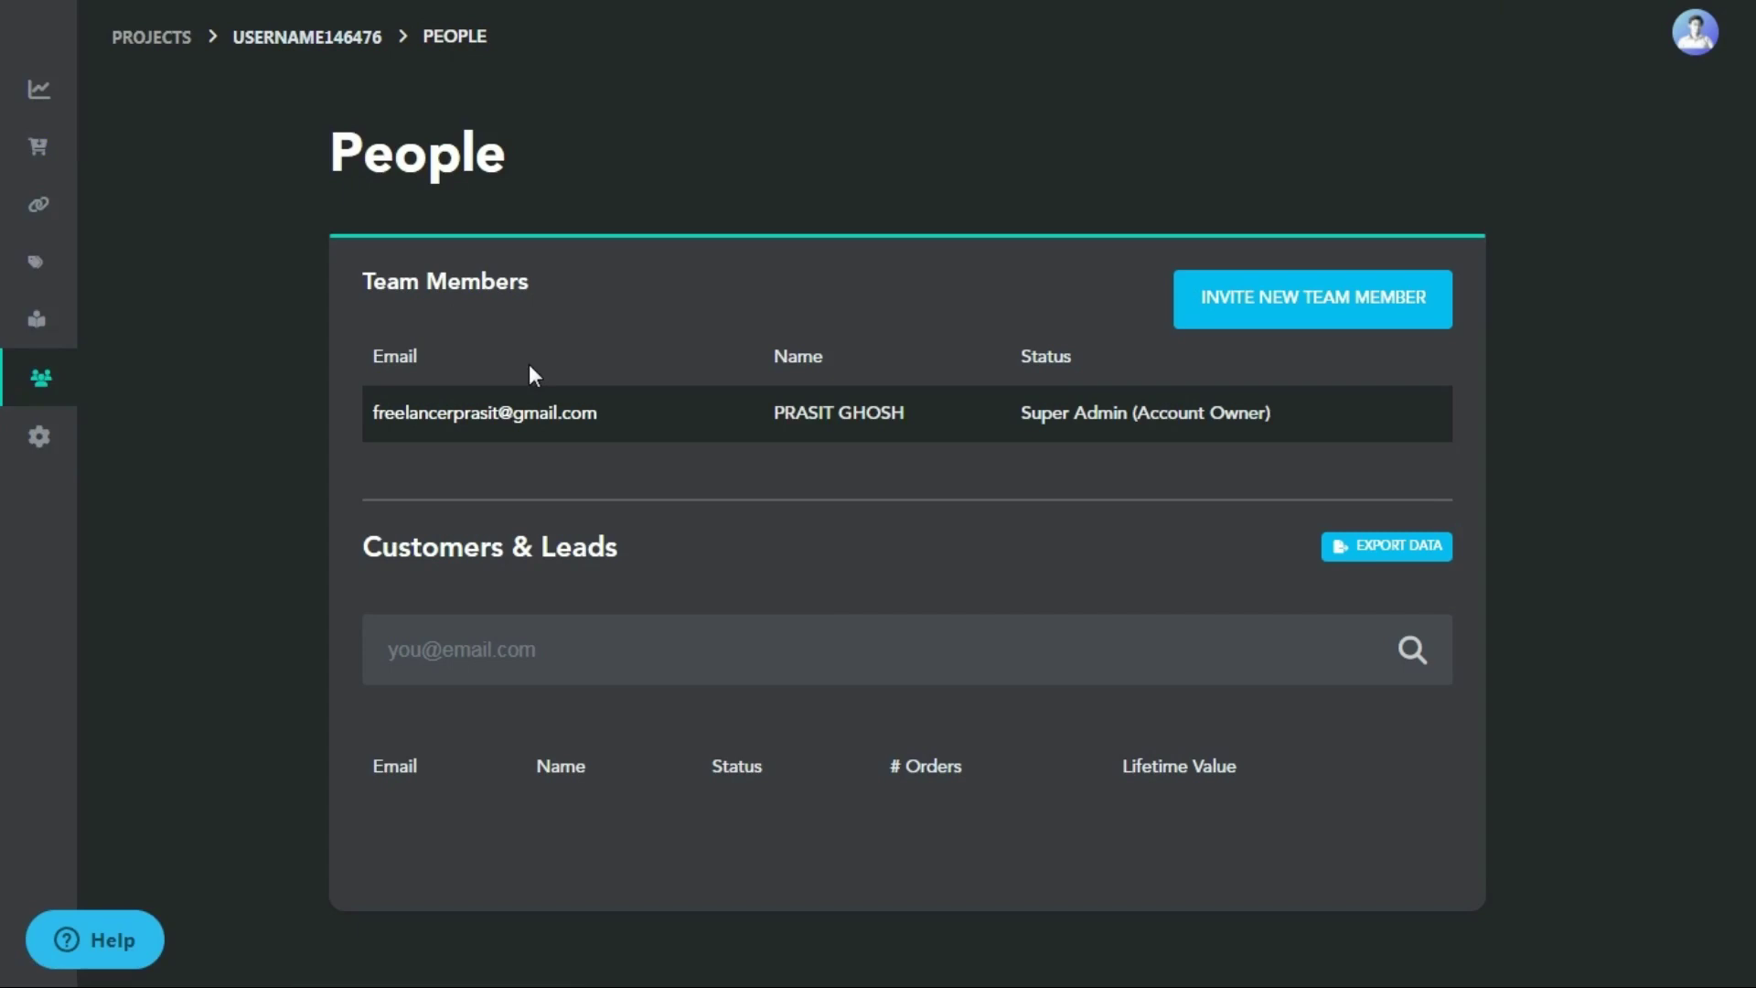
# Open the project settings and review the domain, default username and homepage options
pyautogui.click(270, 450)
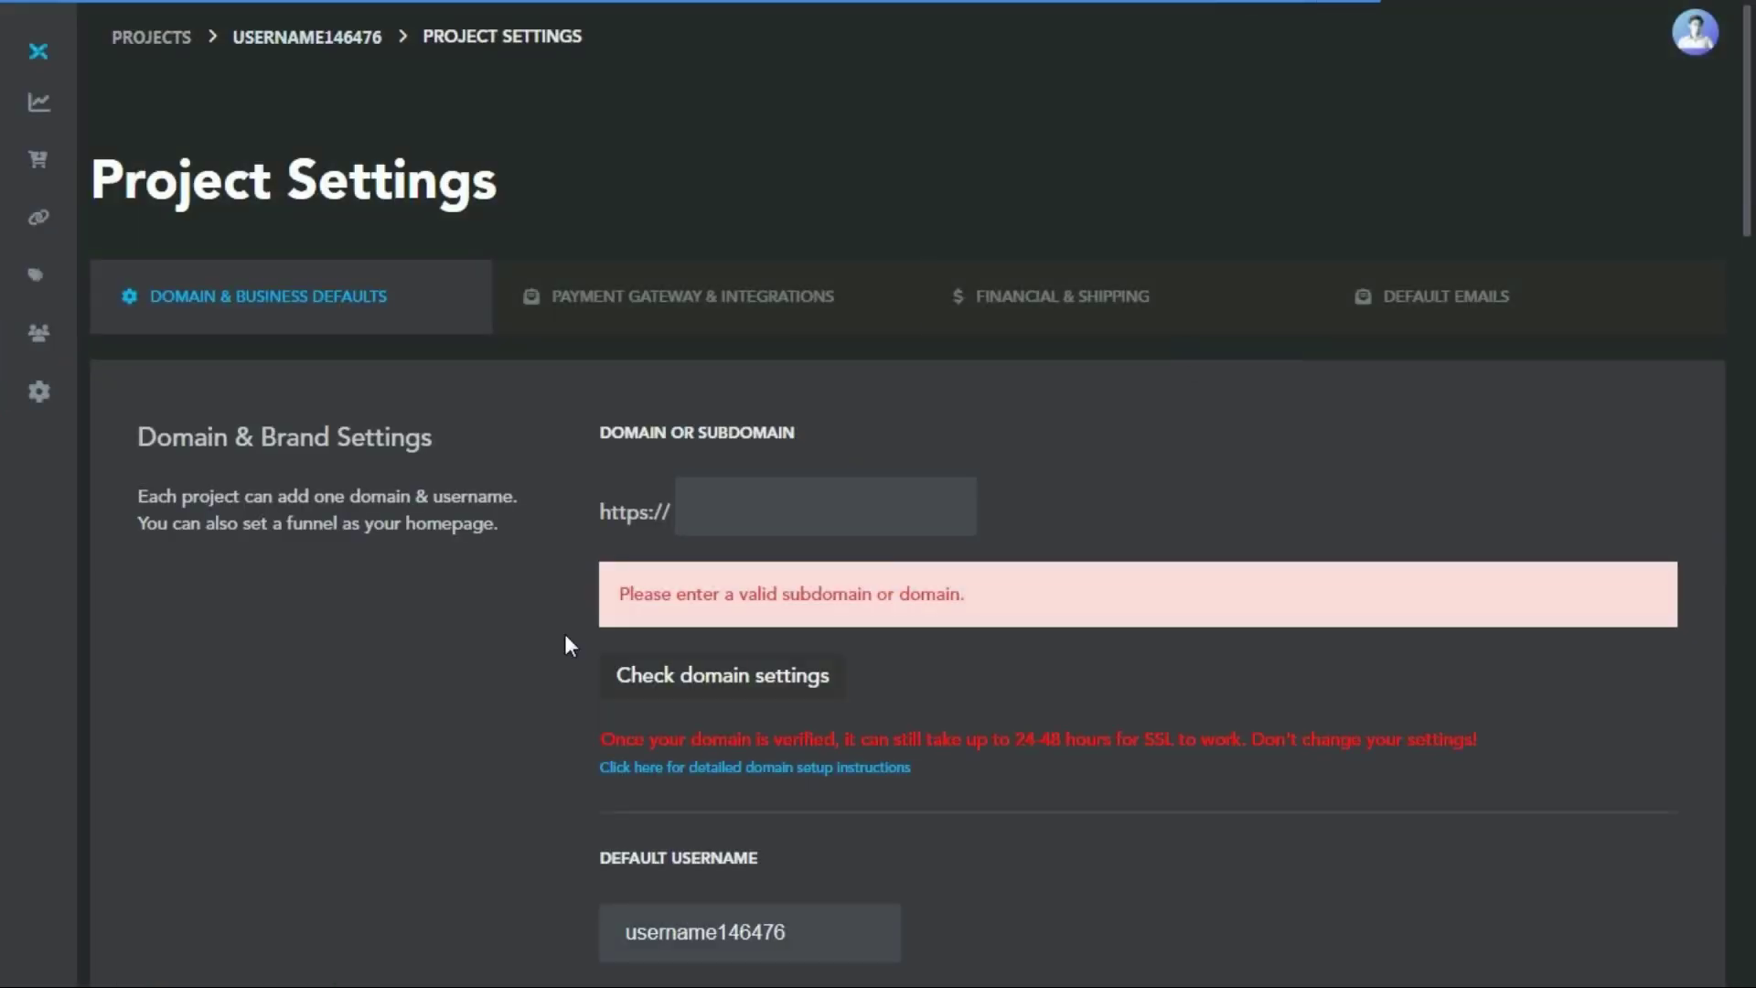
pyautogui.scroll(-3, 304, 534)
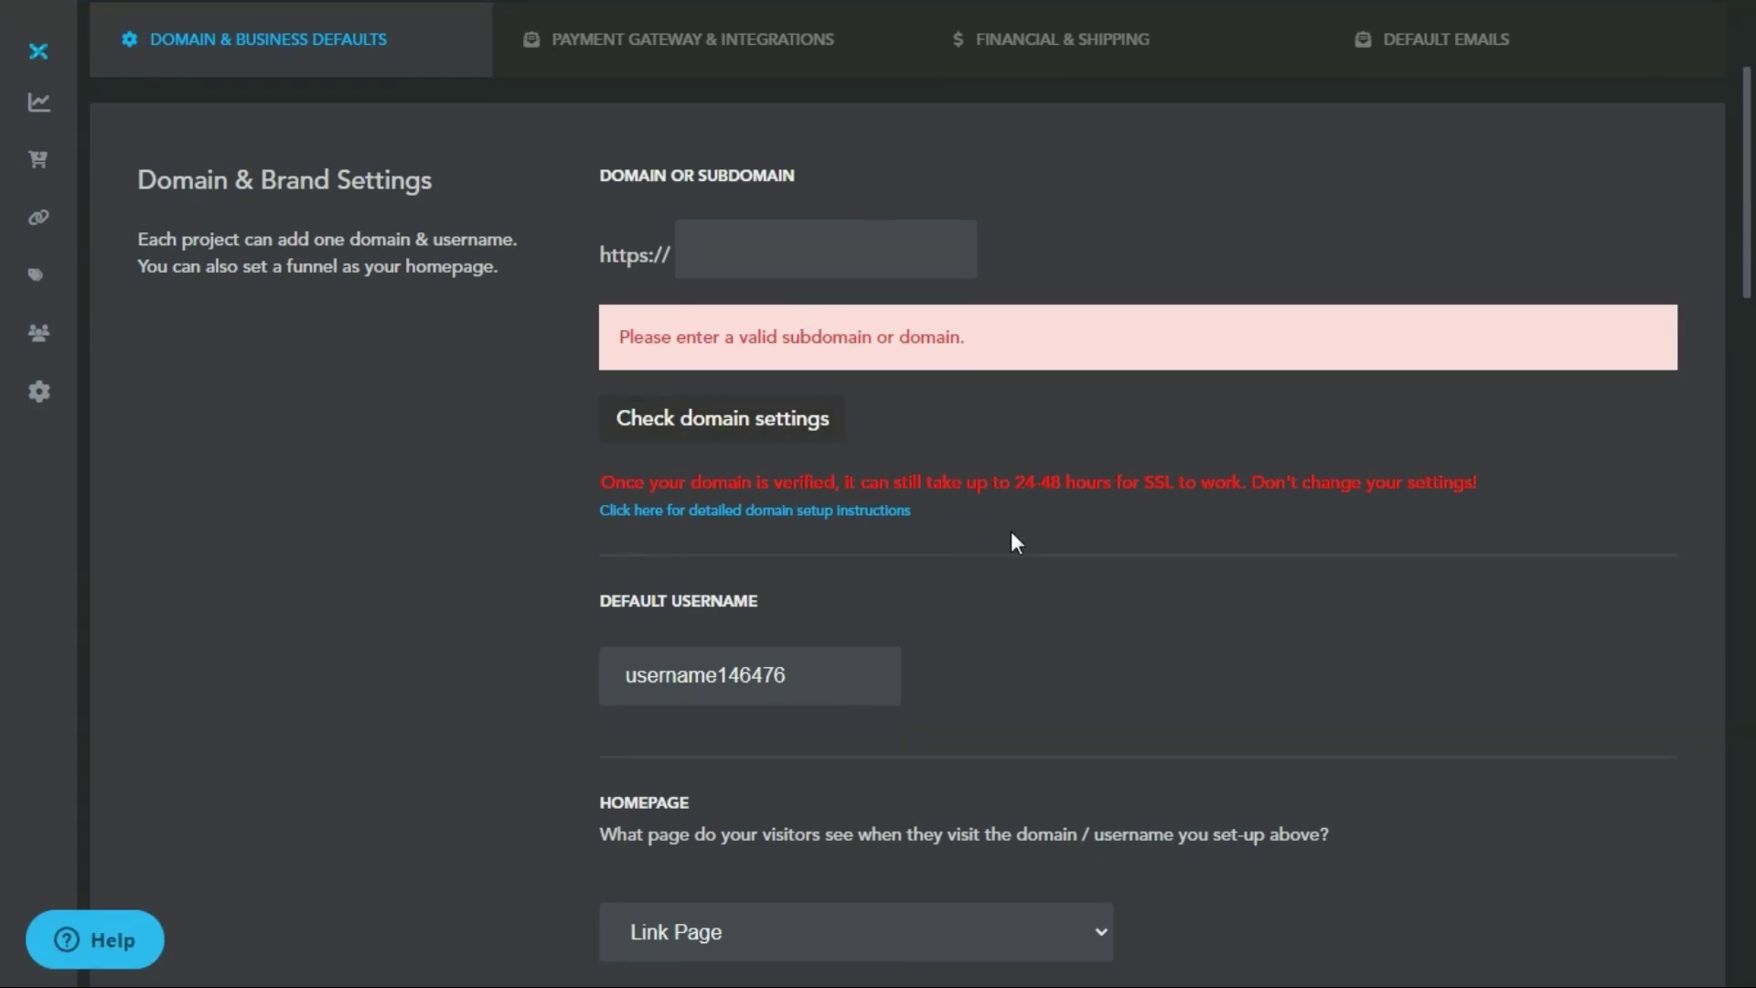
pyautogui.scroll(-2, 1014, 539)
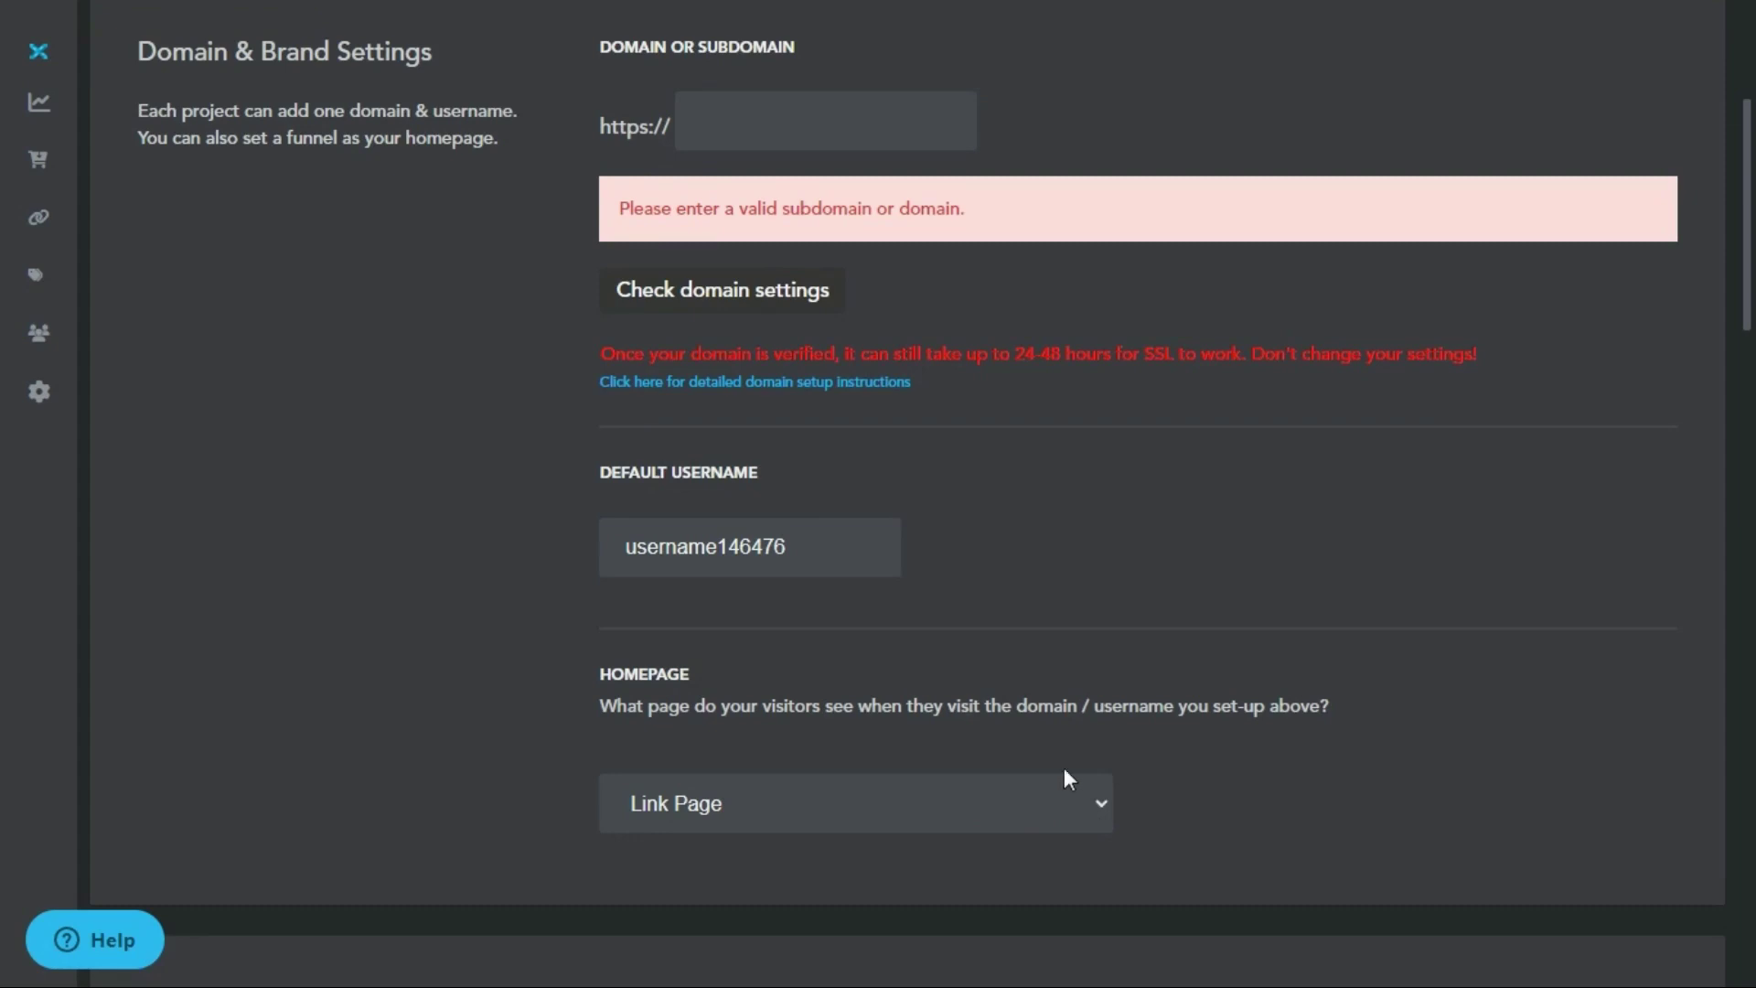
pyautogui.scroll(4, 980, 649)
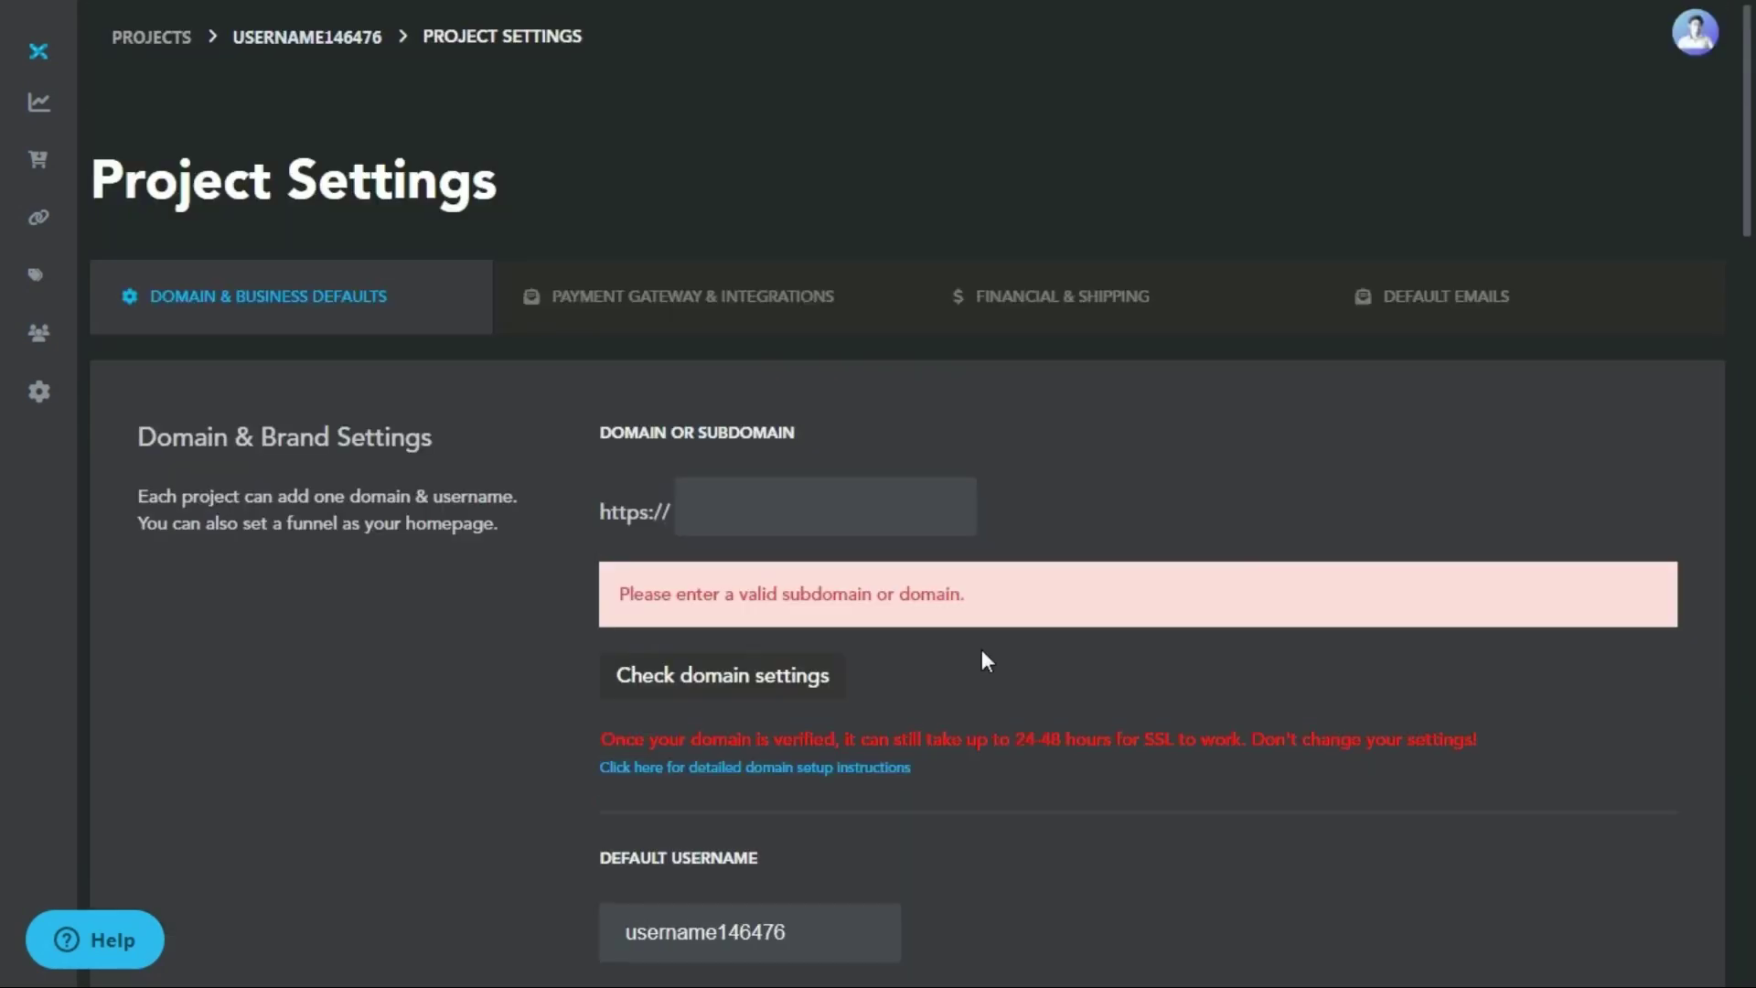
# Review the project's payment gateway, email integration, tracking code and webhook settings
pyautogui.click(708, 330)
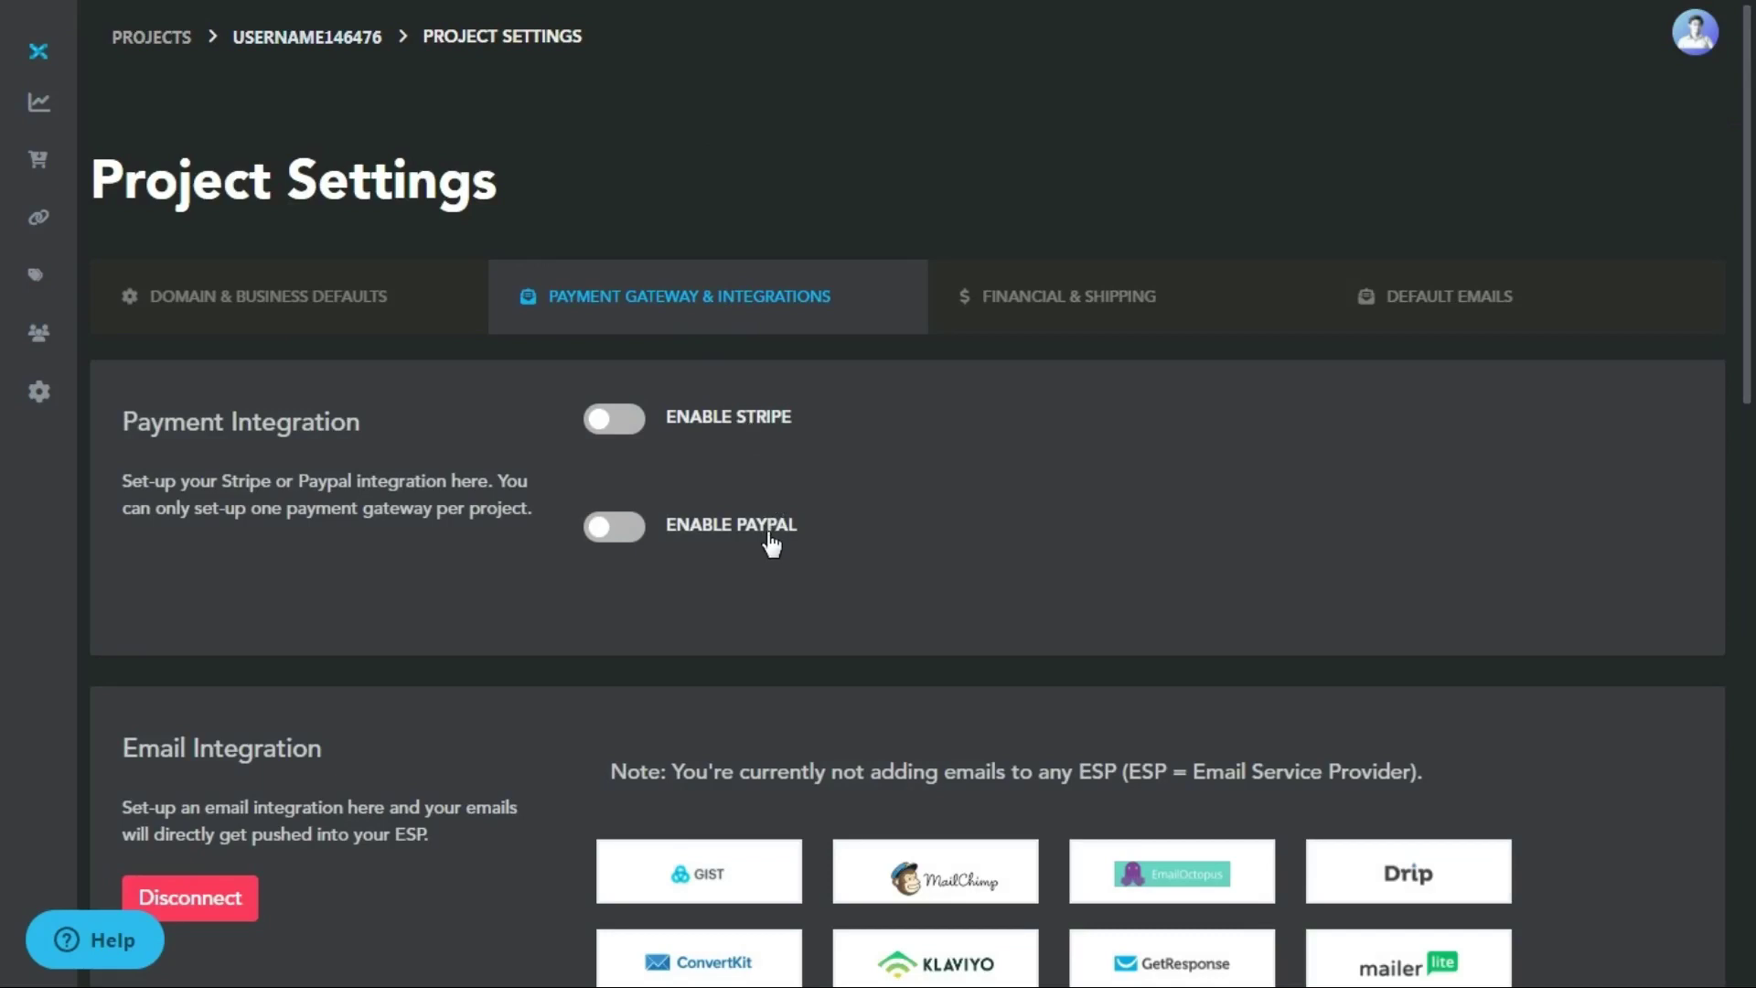
pyautogui.scroll(-3, 771, 546)
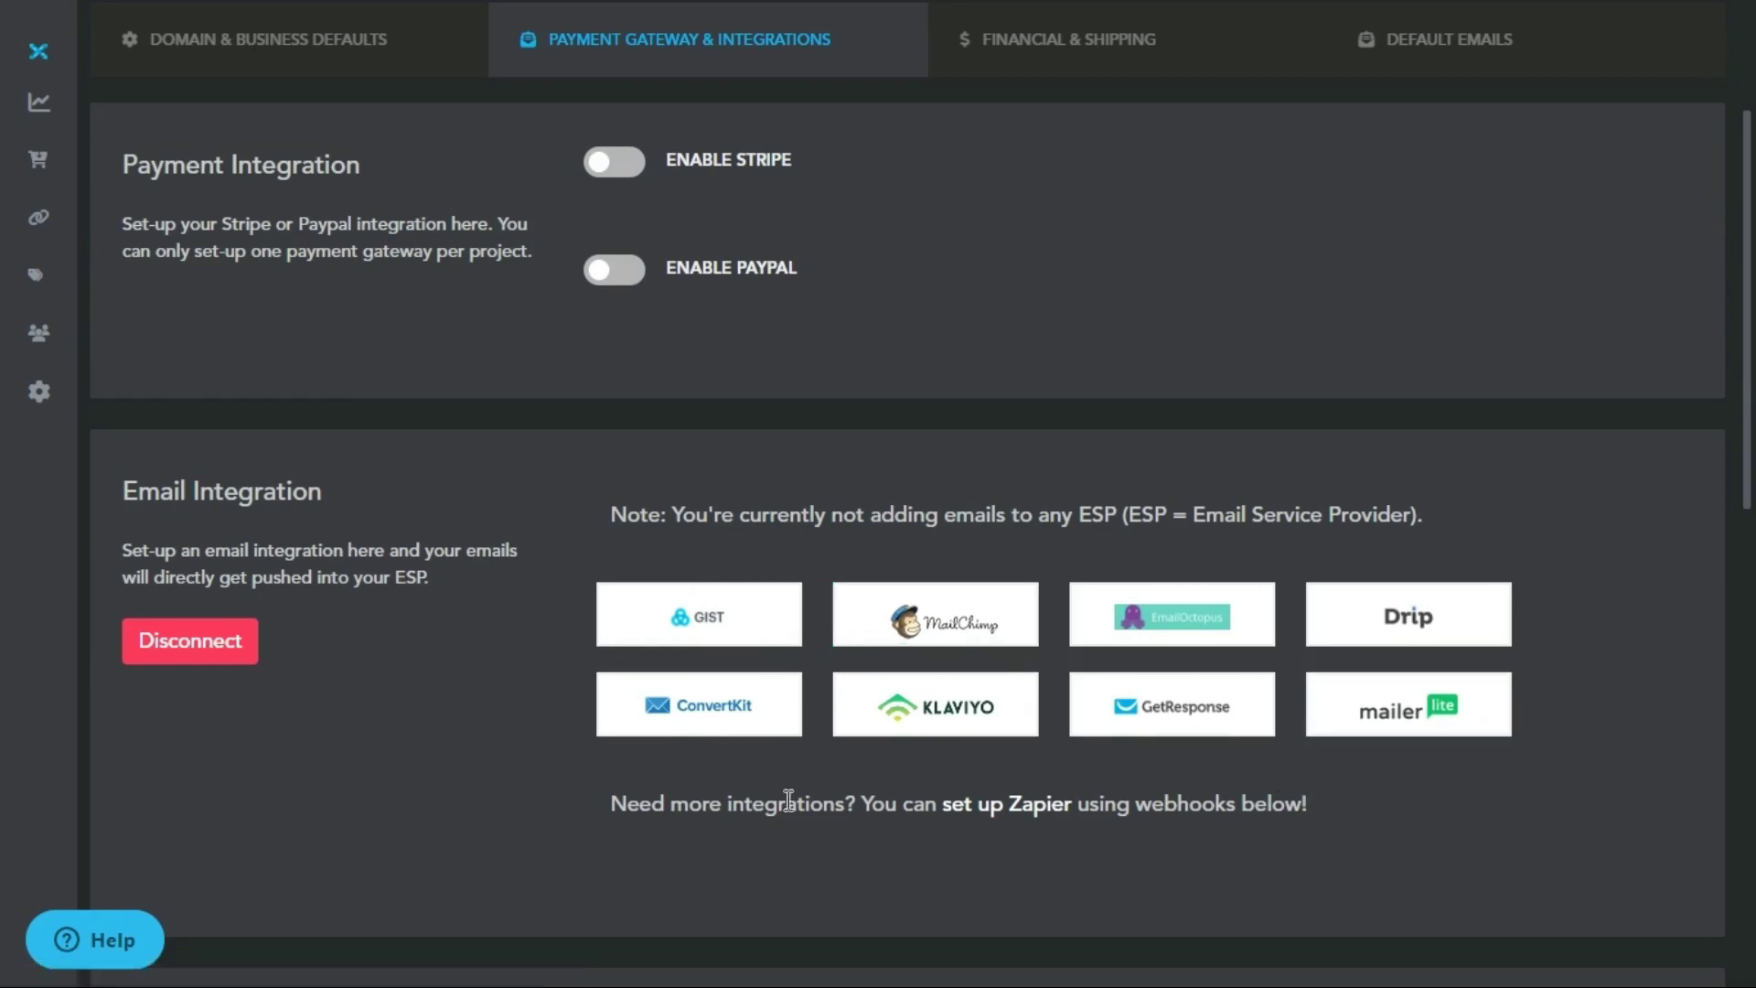
pyautogui.scroll(-5, 788, 805)
pyautogui.scroll(-5, 789, 805)
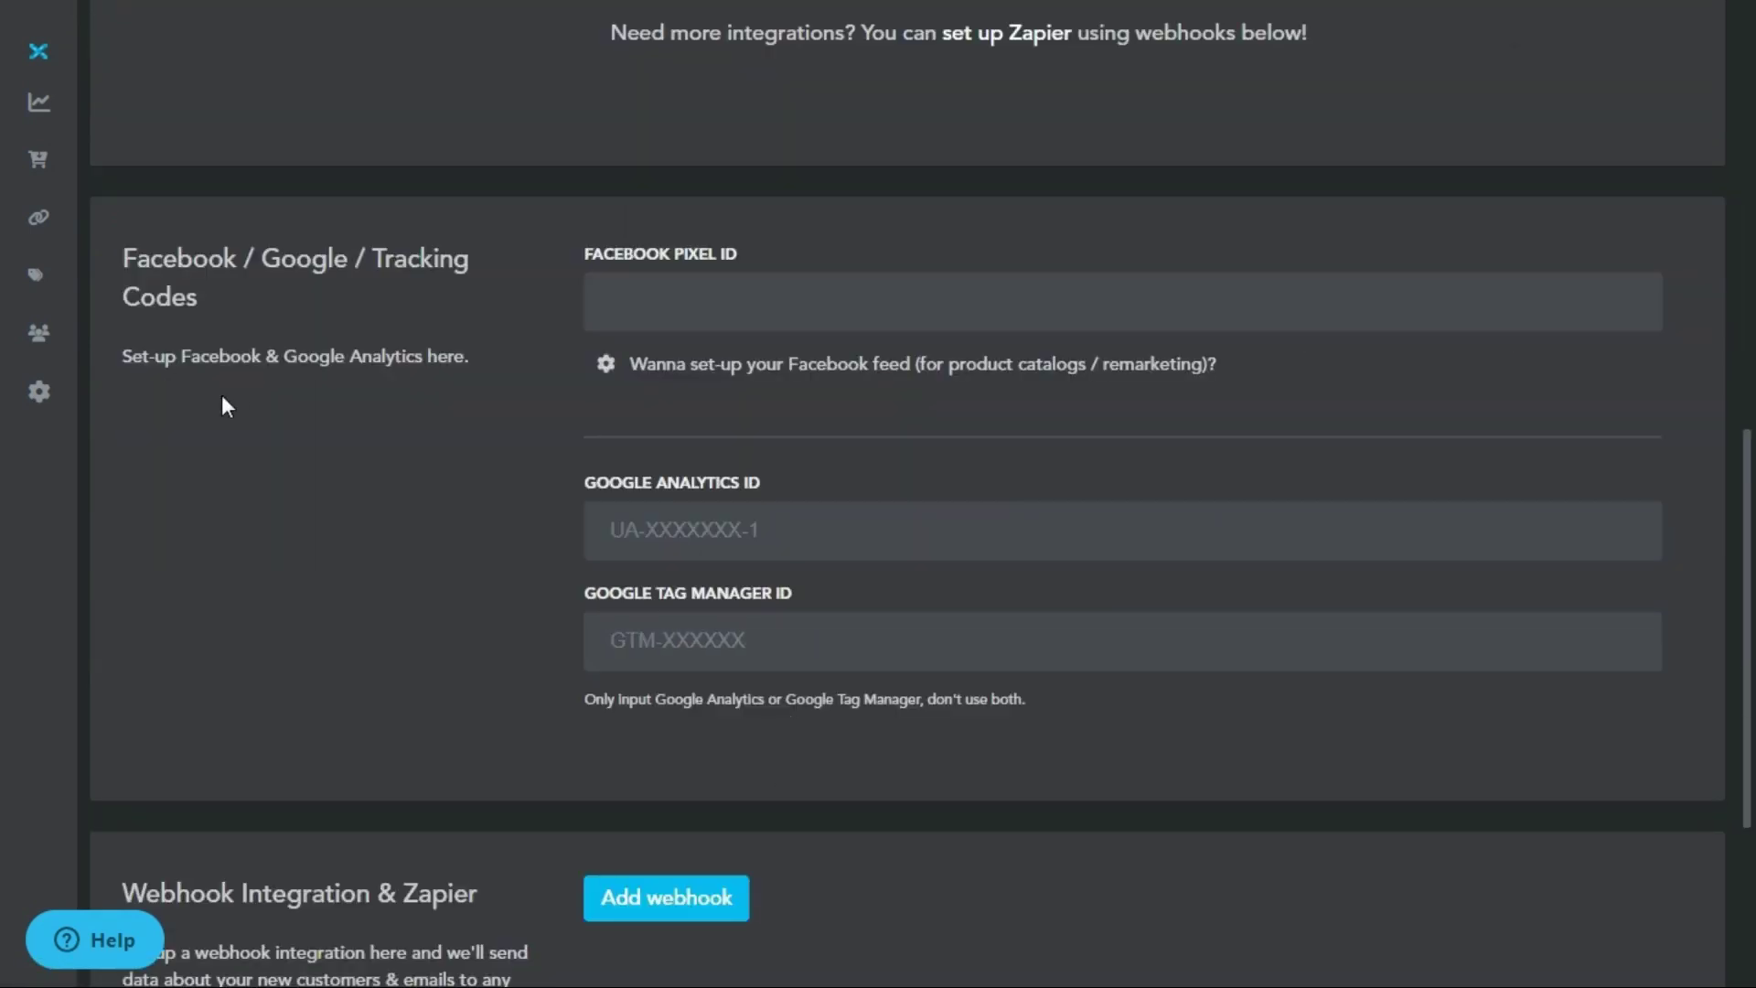
pyautogui.scroll(-4, 420, 523)
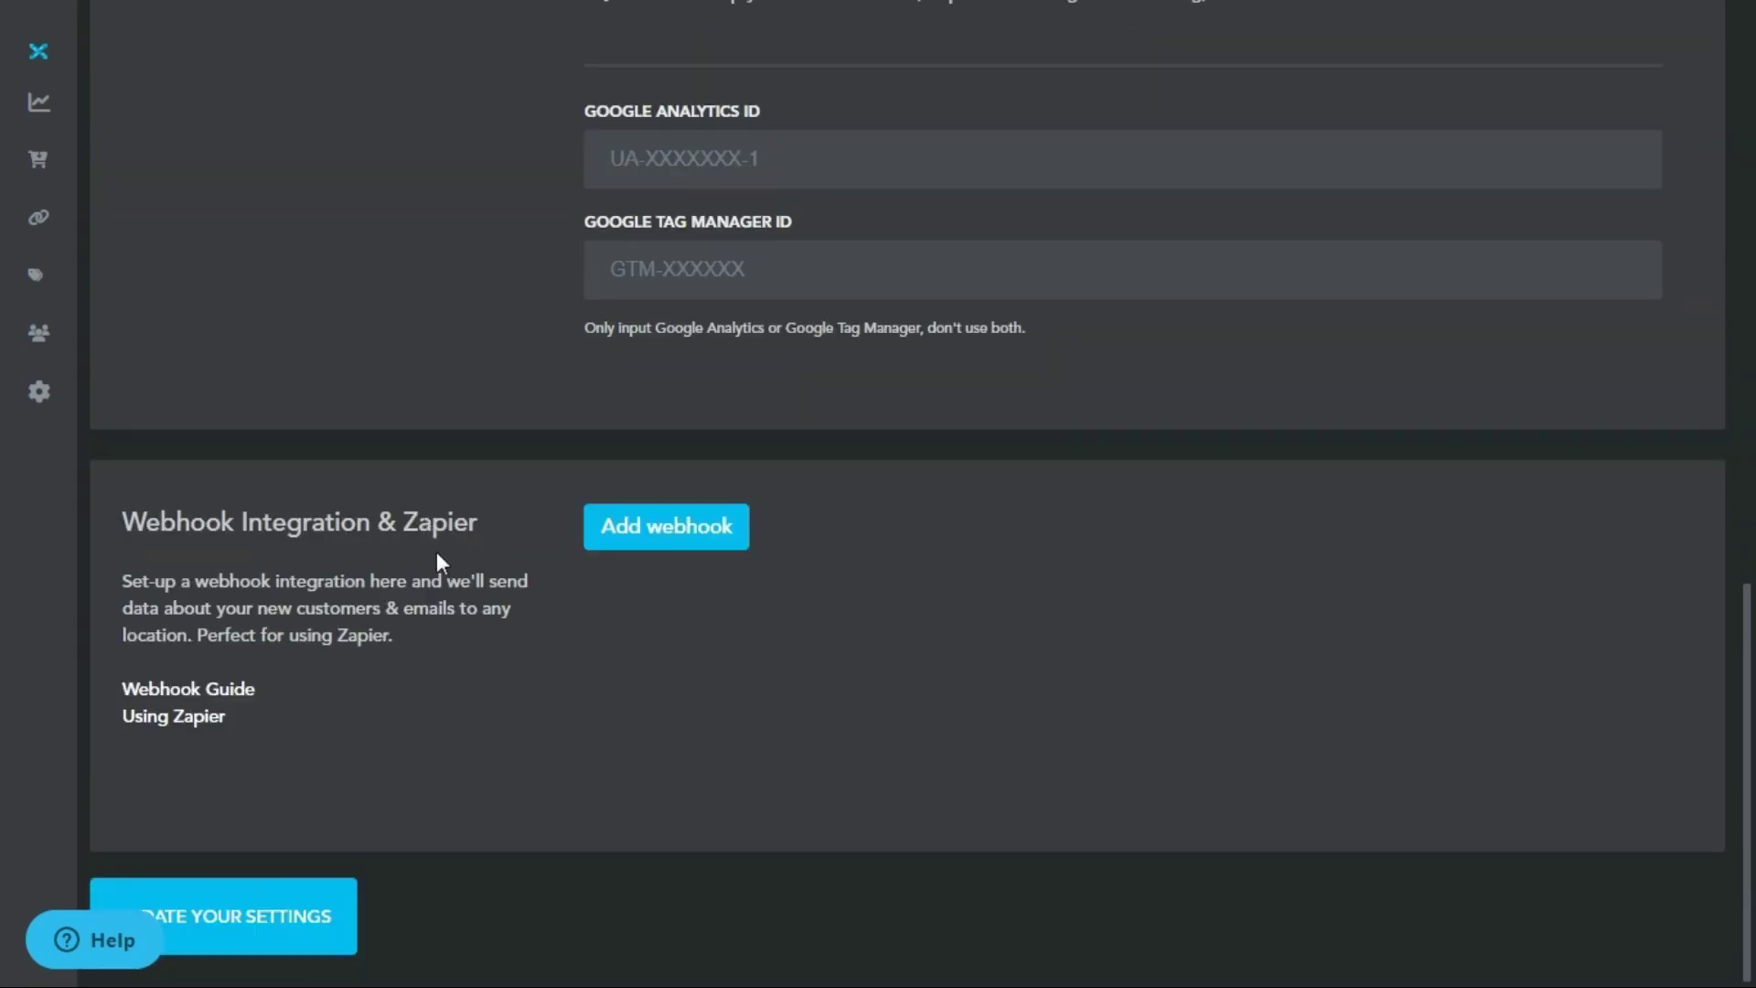
pyautogui.scroll(15, 484, 836)
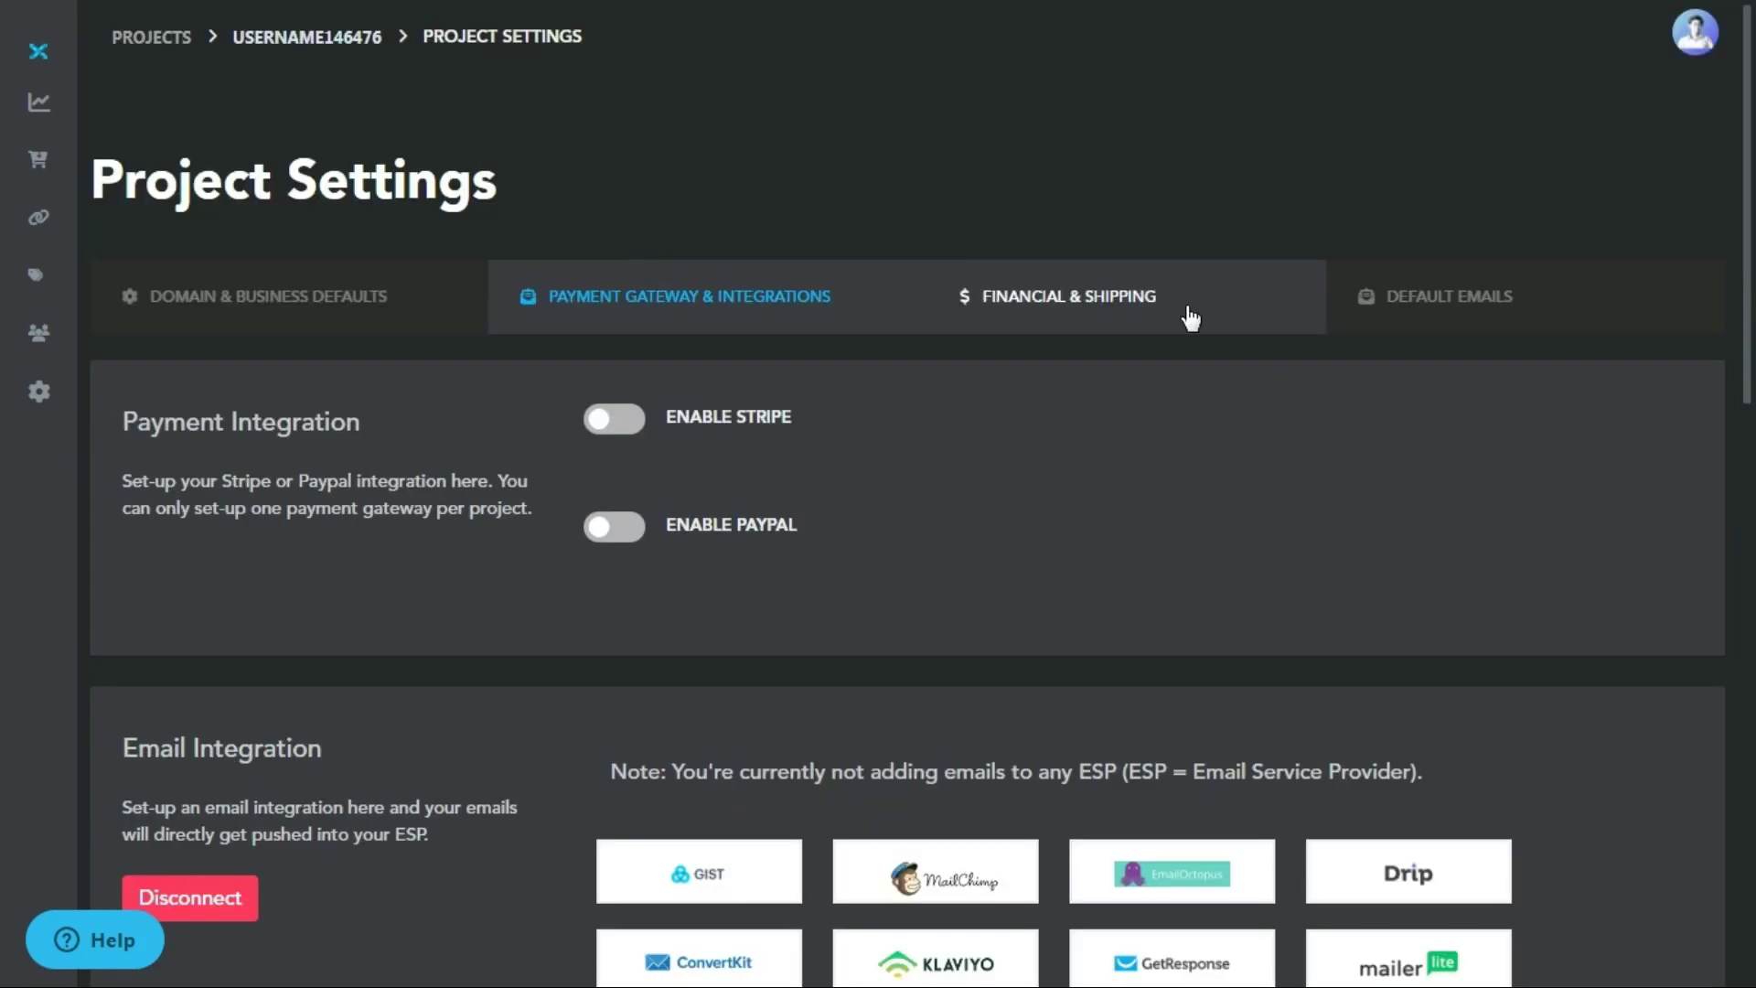
# Review the project's Financial & Shipping settings and its Default Emails templates
pyautogui.click(1190, 319)
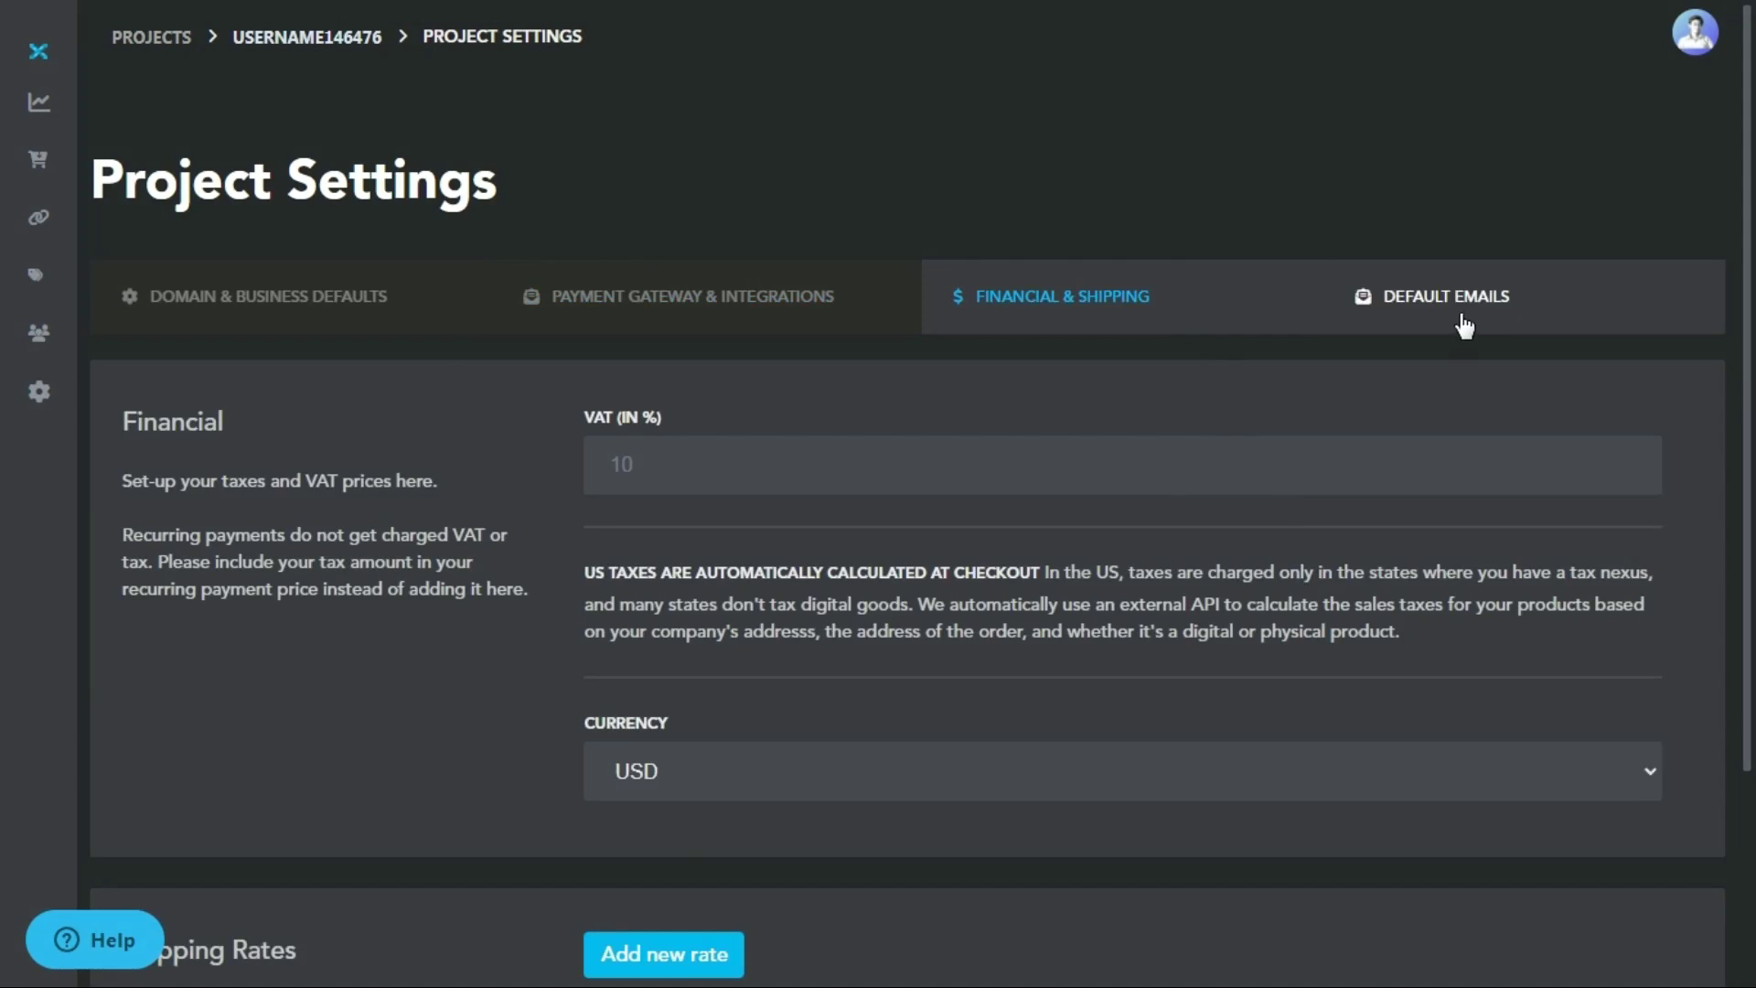
pyautogui.scroll(-3, 1438, 373)
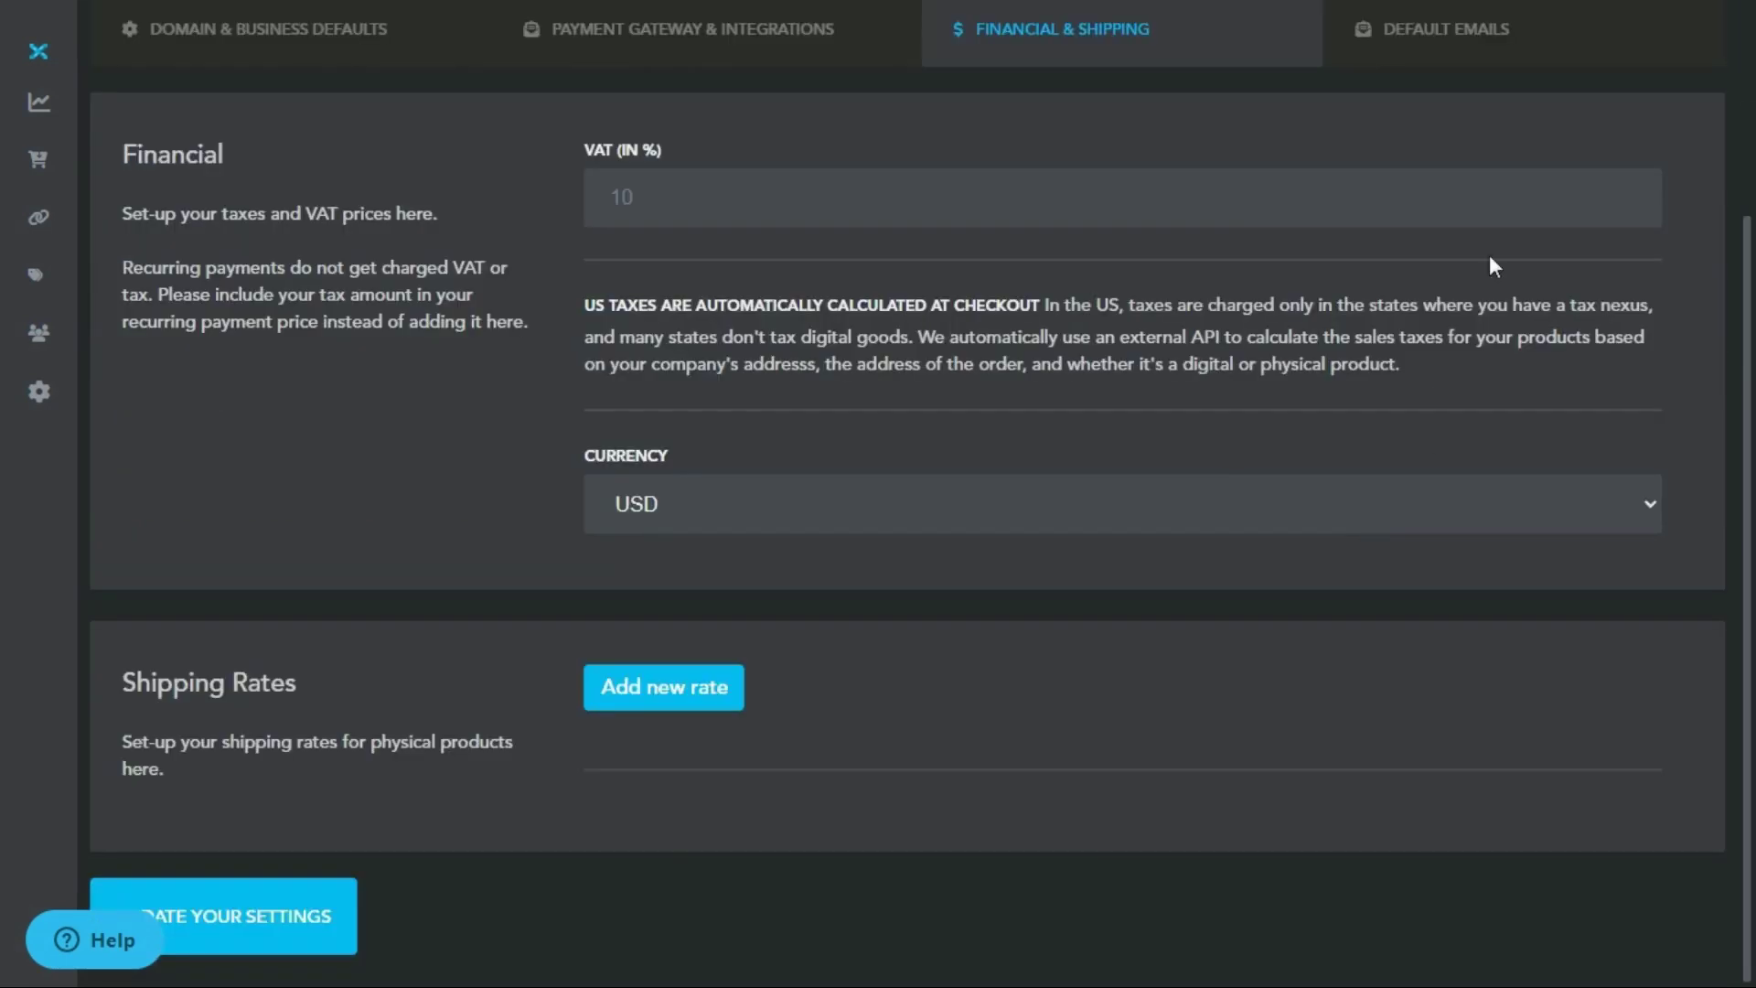
pyautogui.click(1475, 49)
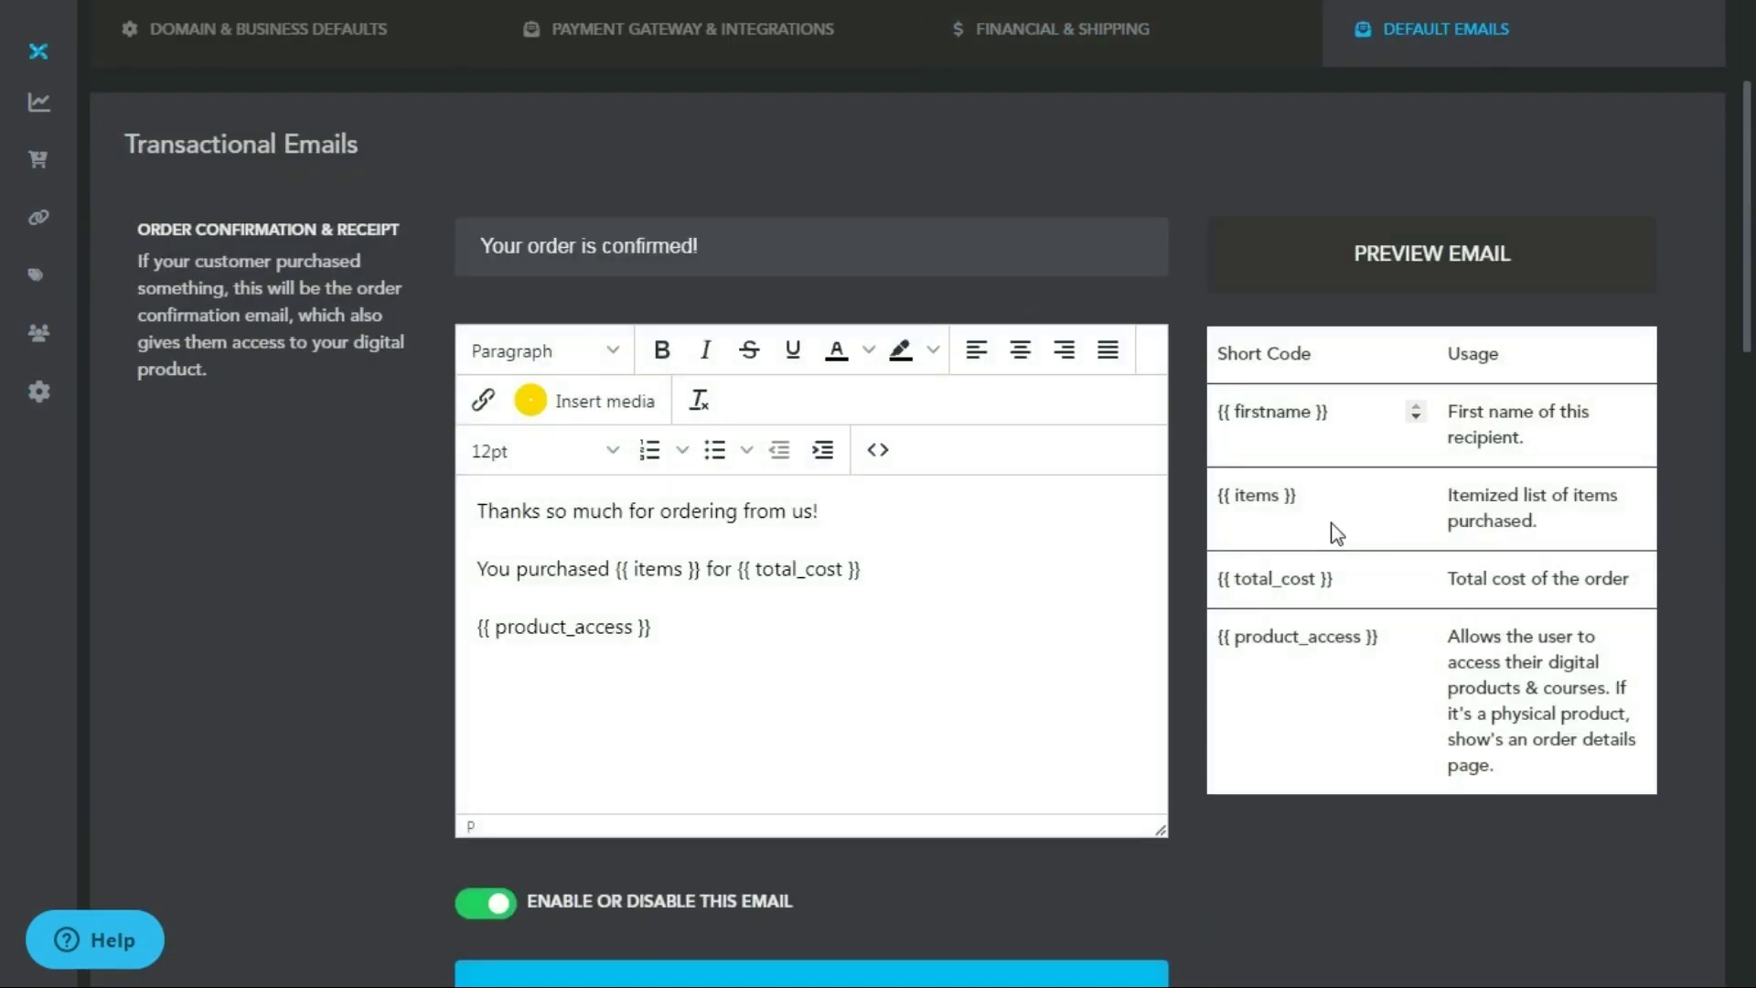
pyautogui.scroll(3, 1253, 476)
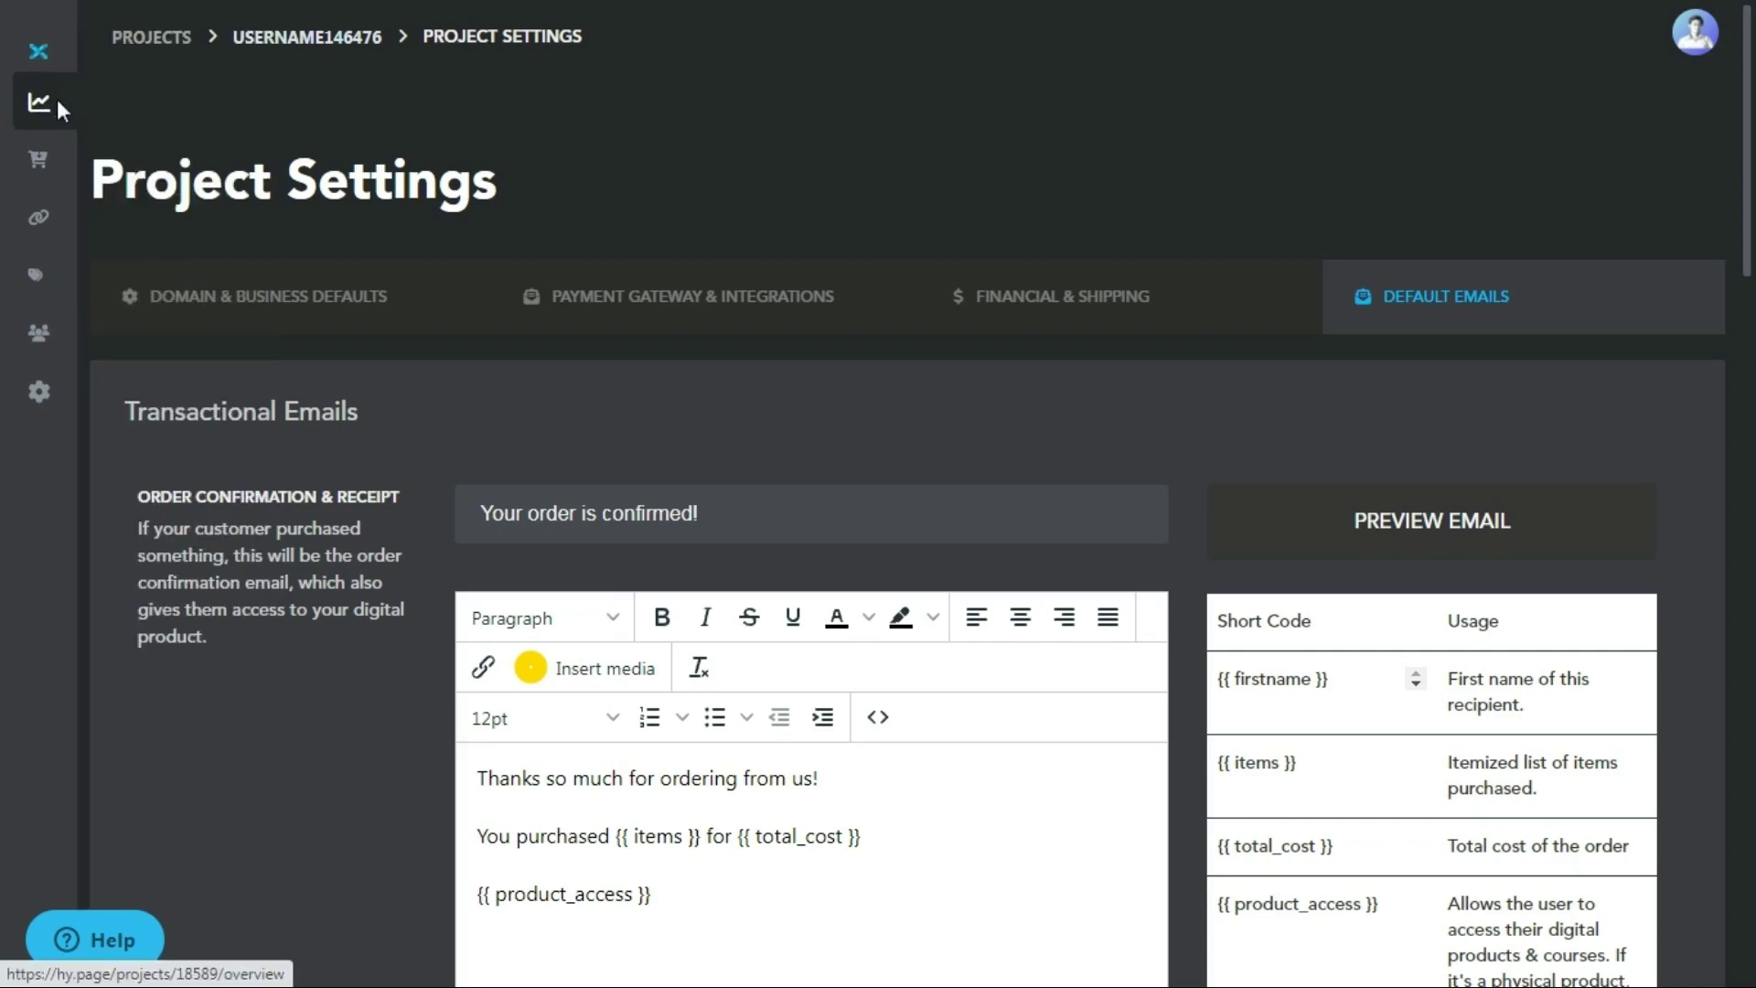
# View the revenue, orders and new people on the project dashboard, and return to the link page editor
pyautogui.click(40, 112)
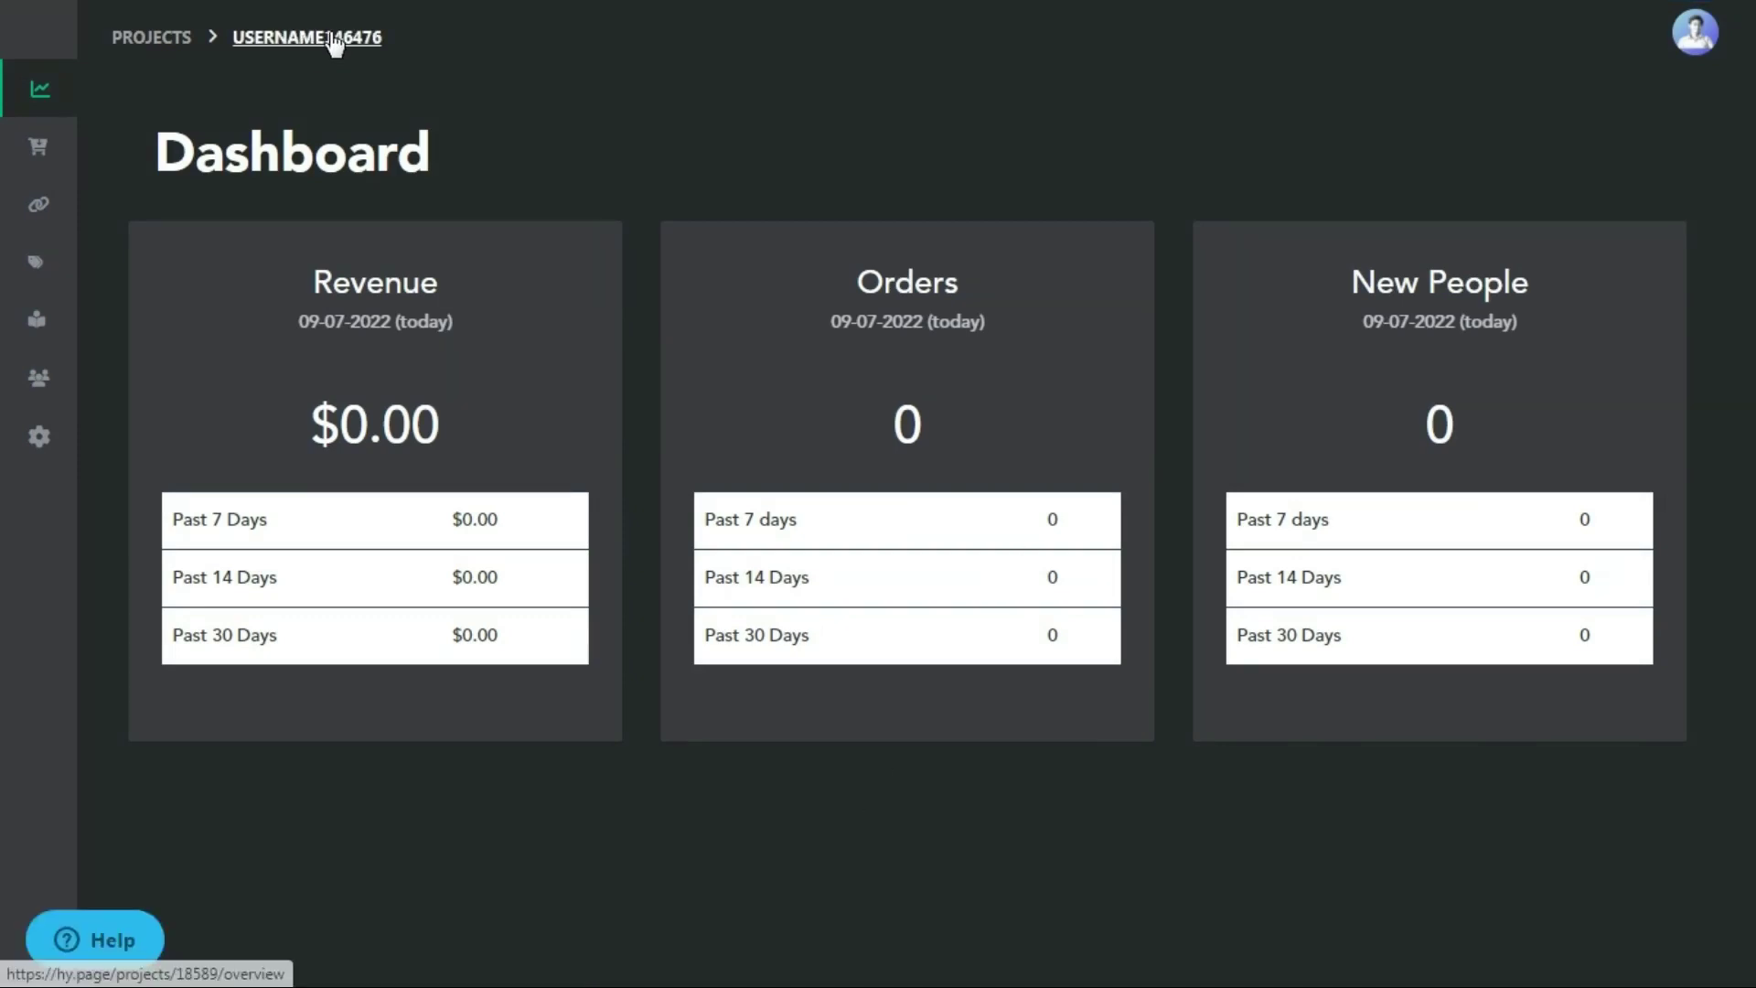
pyautogui.moveTo(43, 164)
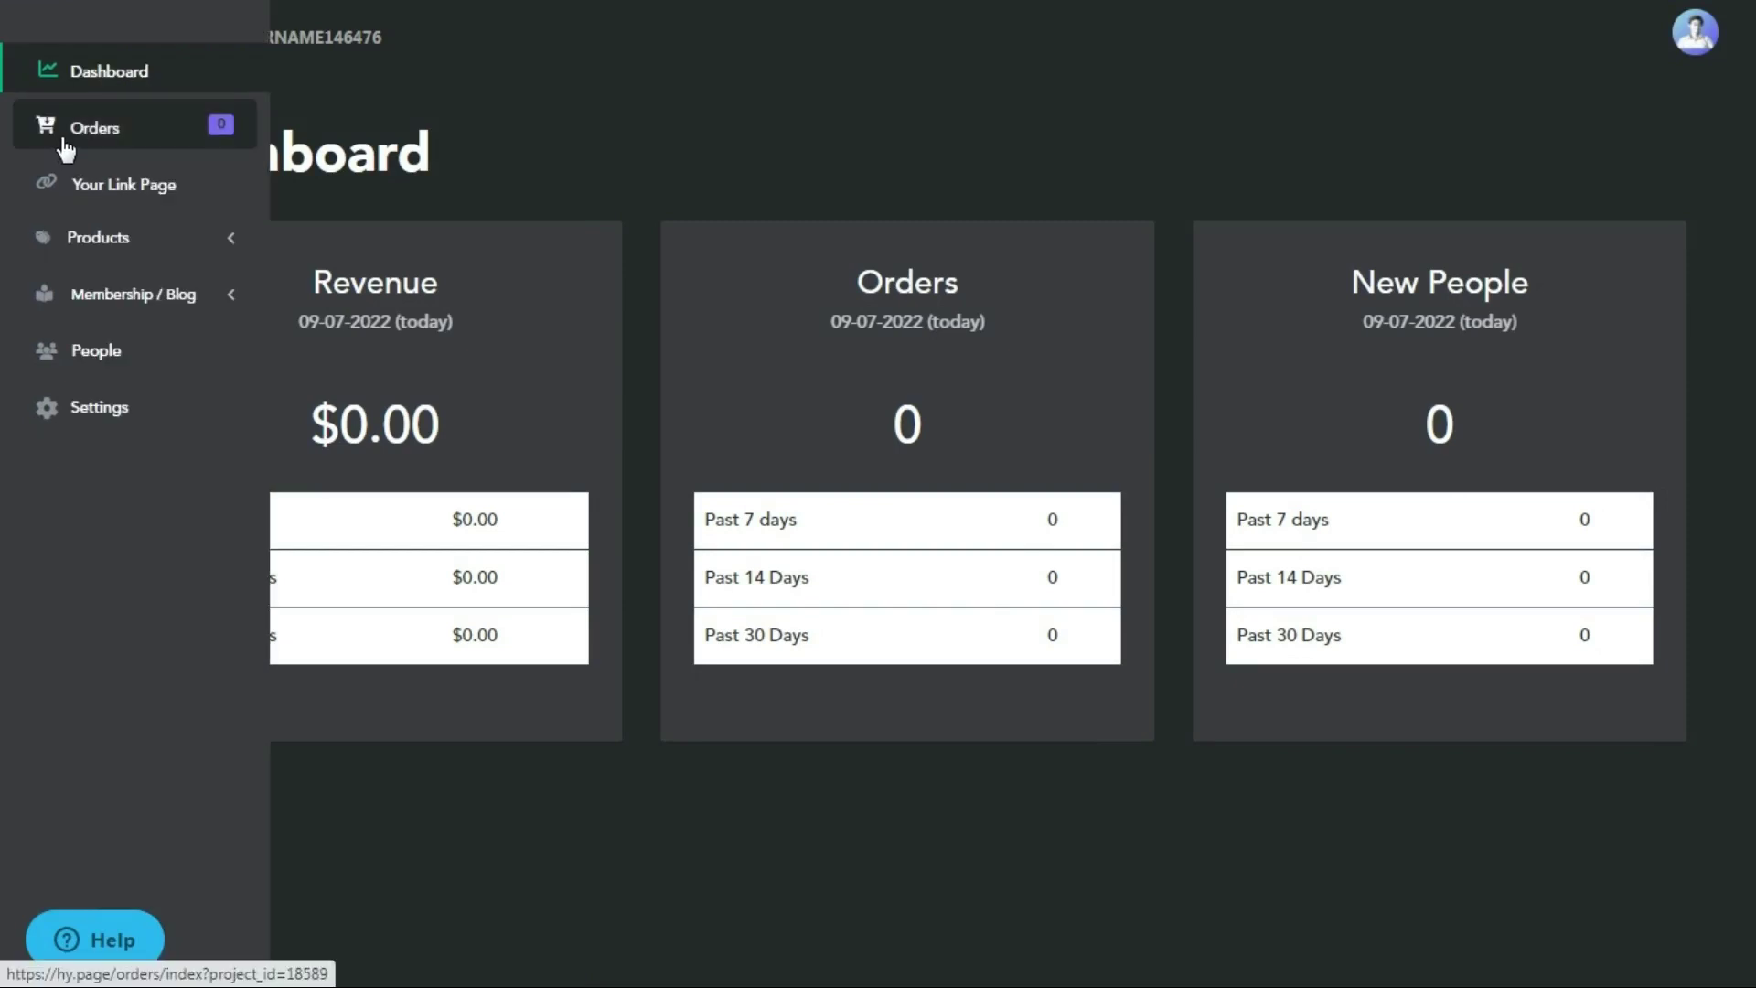
pyautogui.click(112, 199)
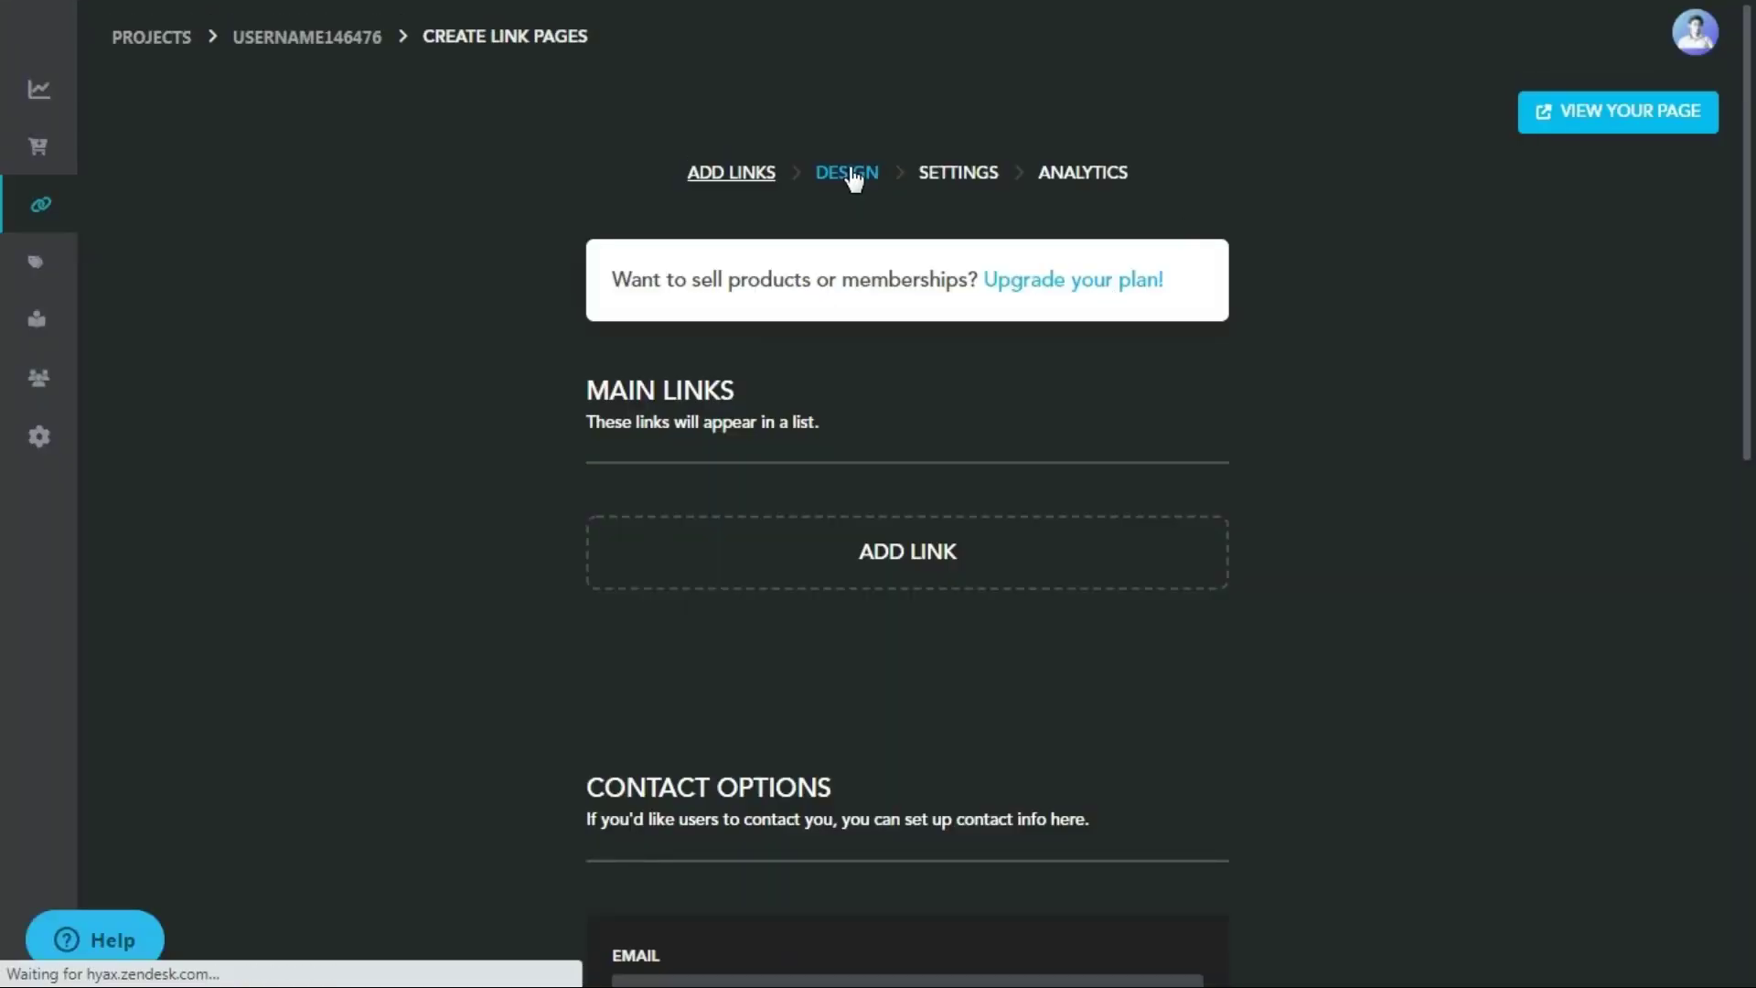
# Review the link page's design options for colors and pre-made themes, background image, and the email/info capture box
pyautogui.click(851, 176)
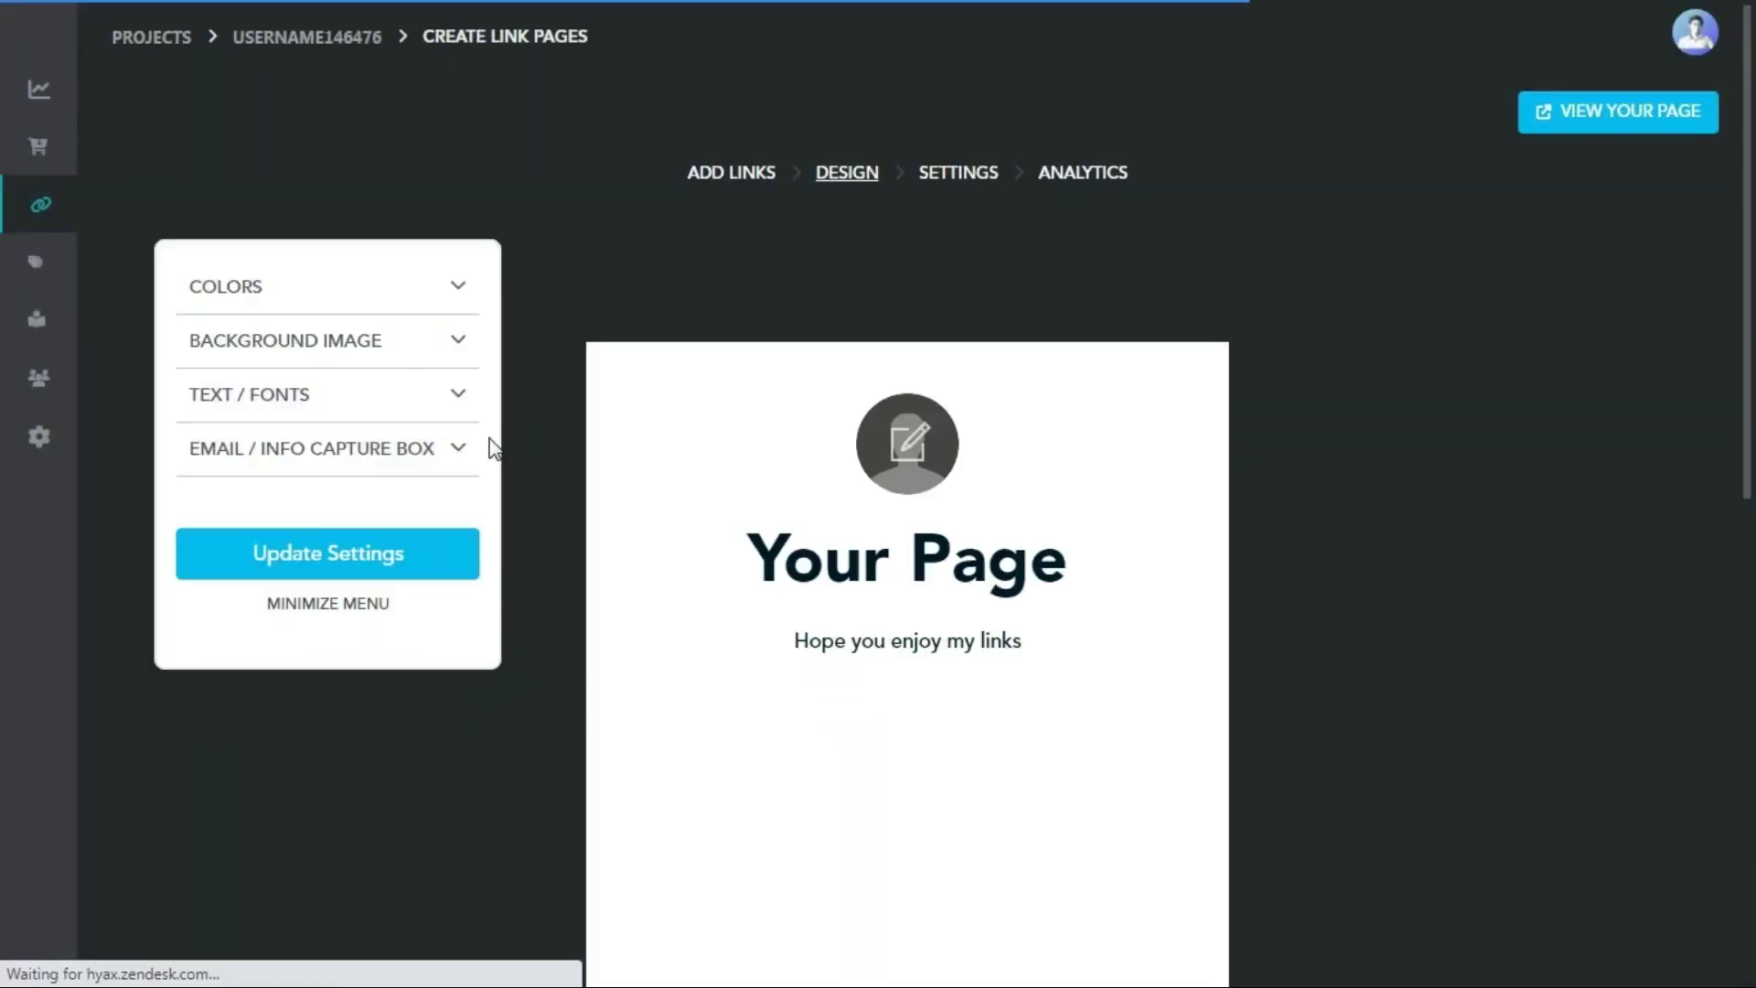
pyautogui.click(435, 281)
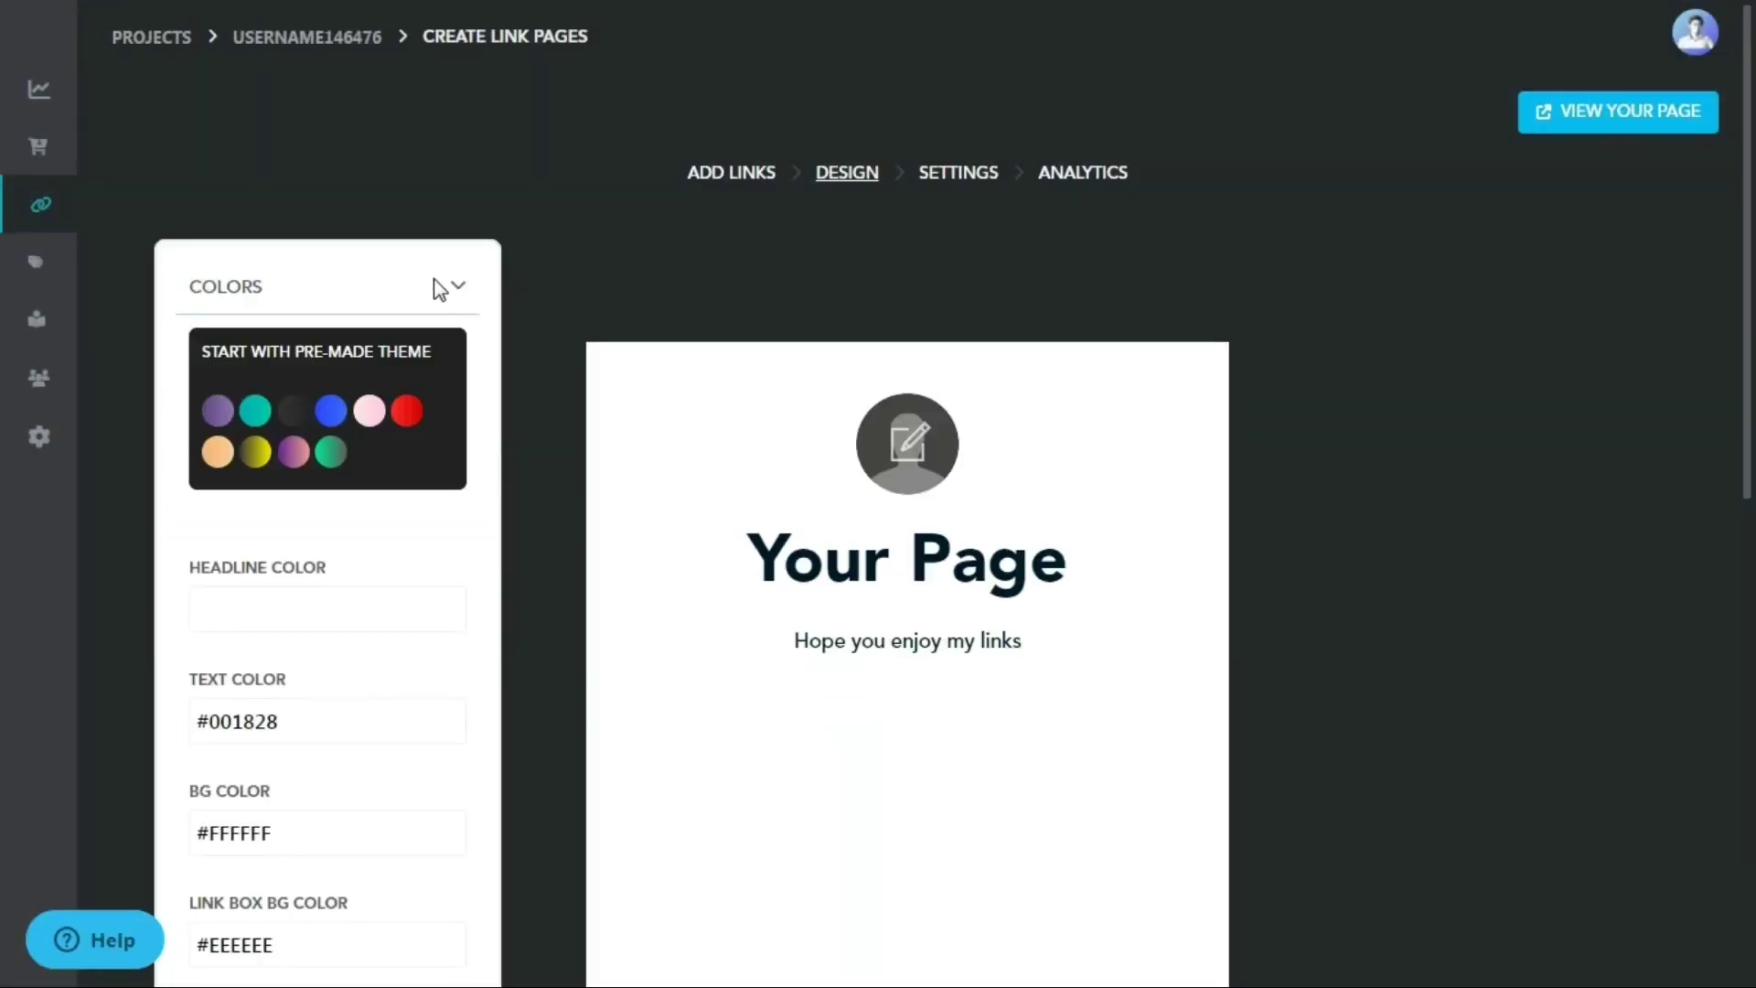
pyautogui.scroll(-3, 371, 773)
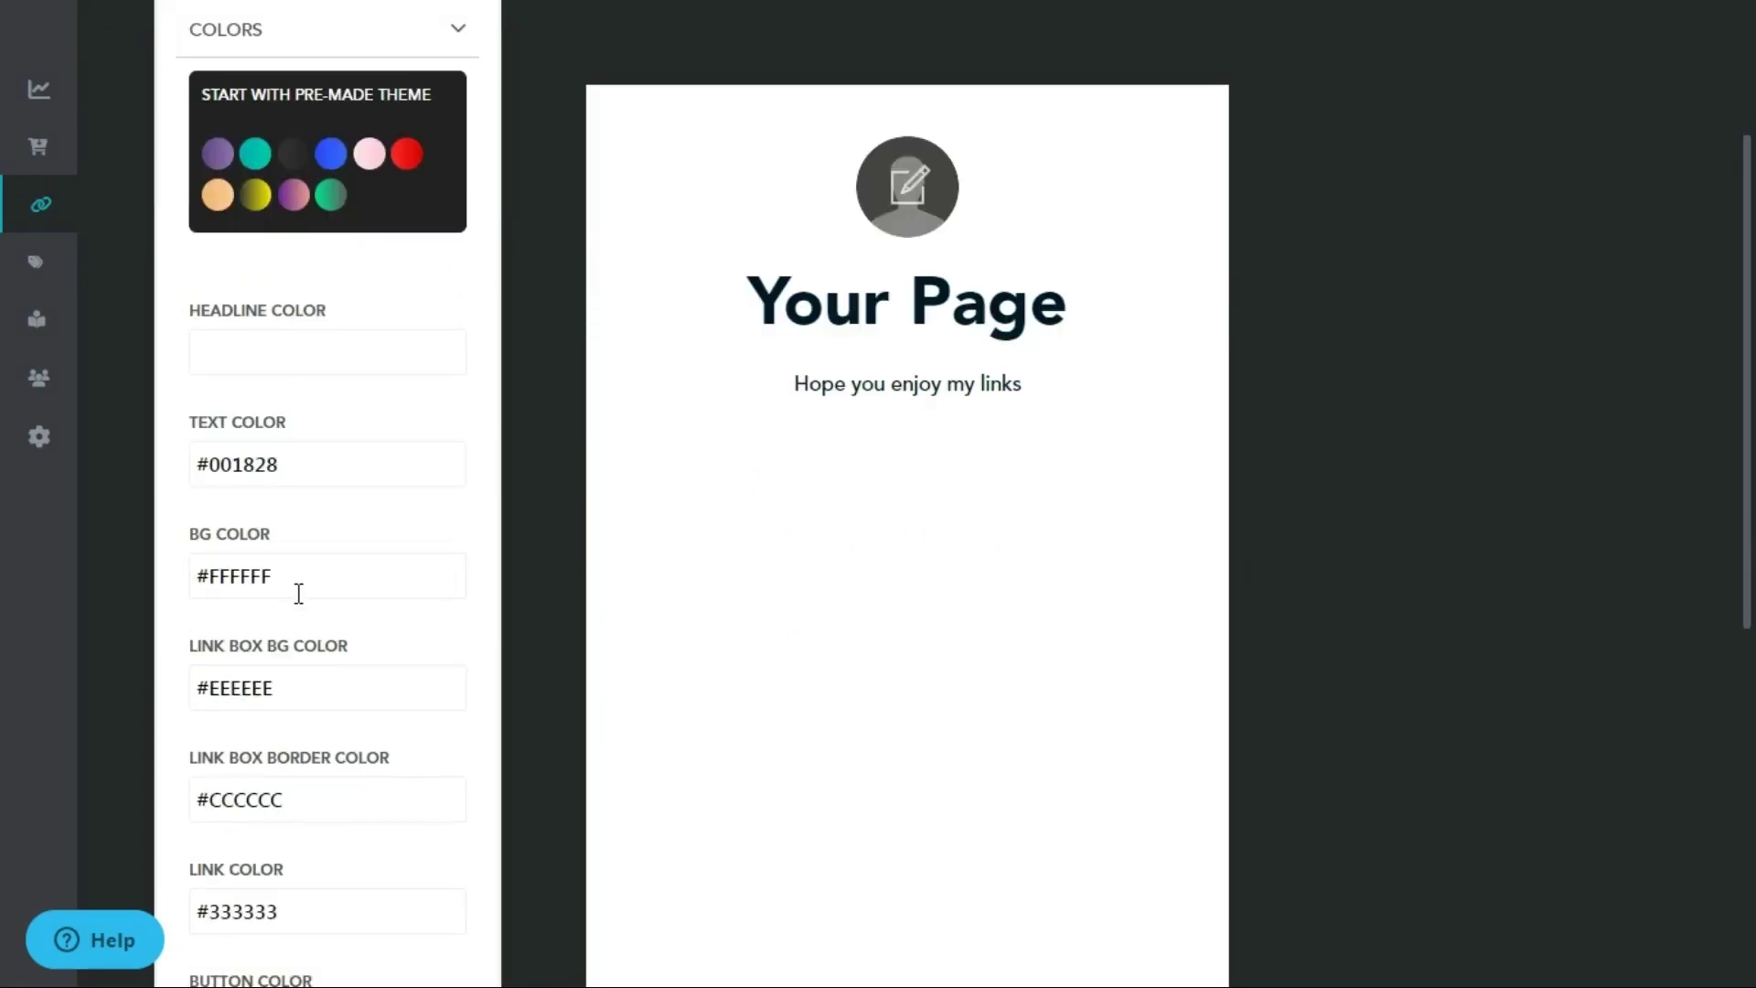
pyautogui.scroll(-3, 341, 817)
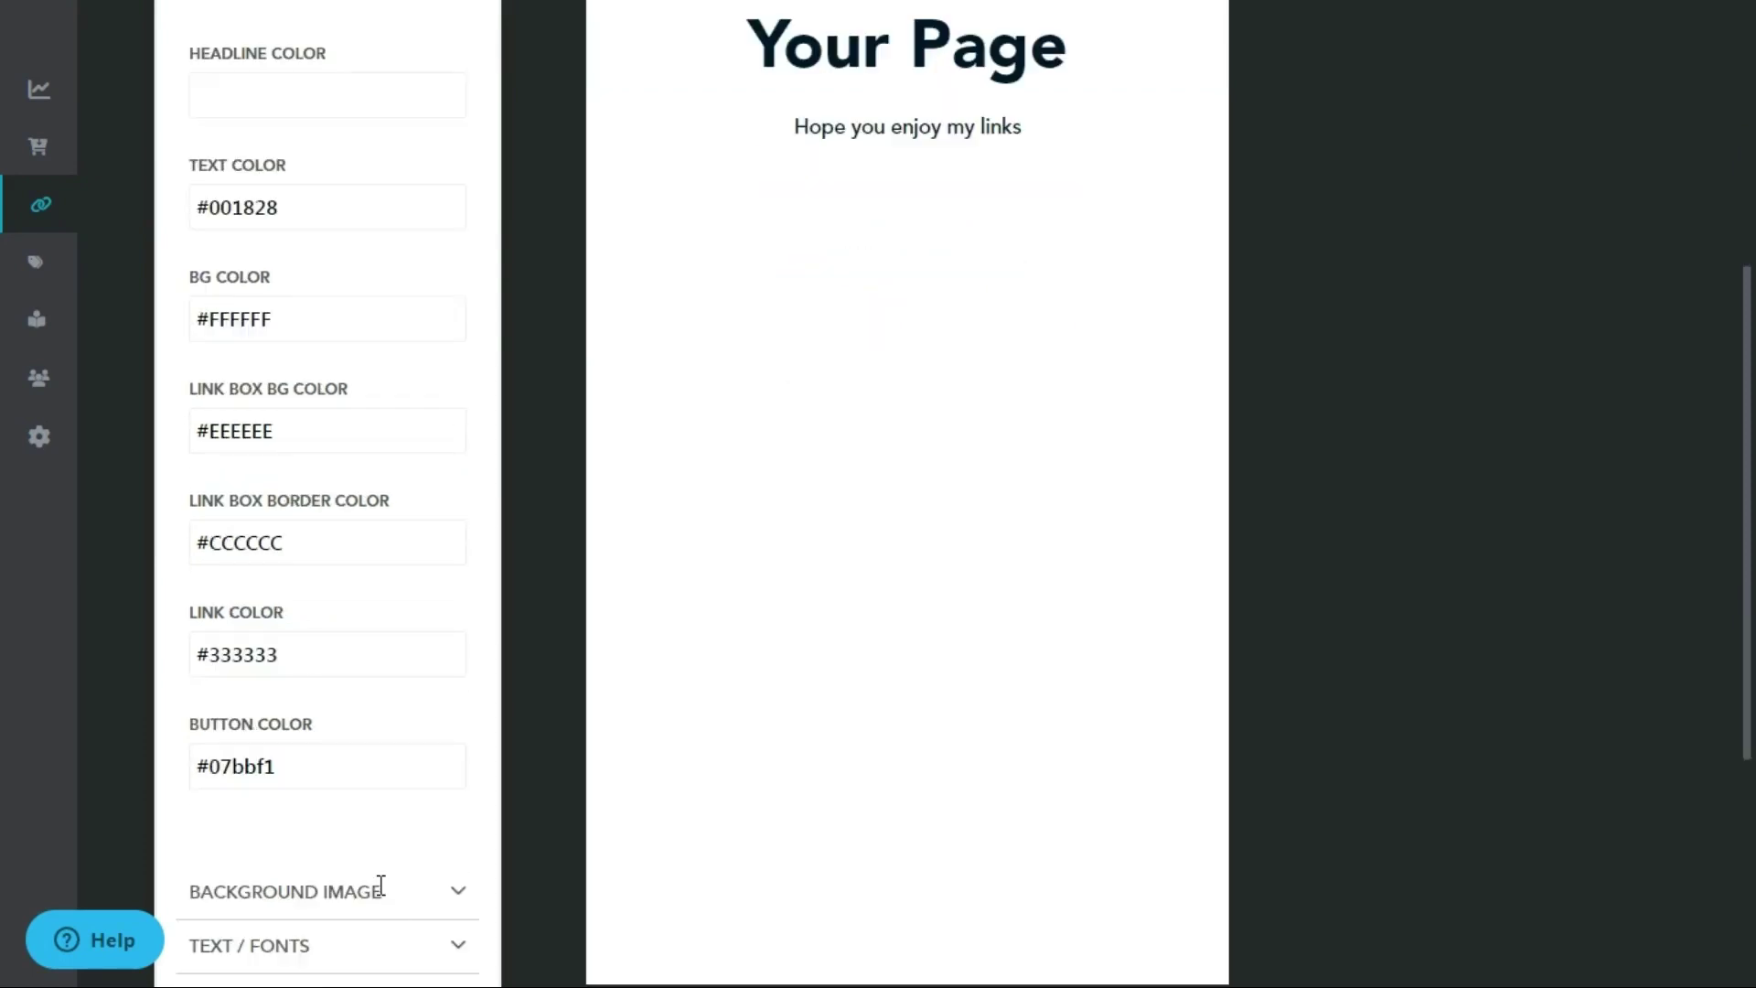
pyautogui.click(455, 892)
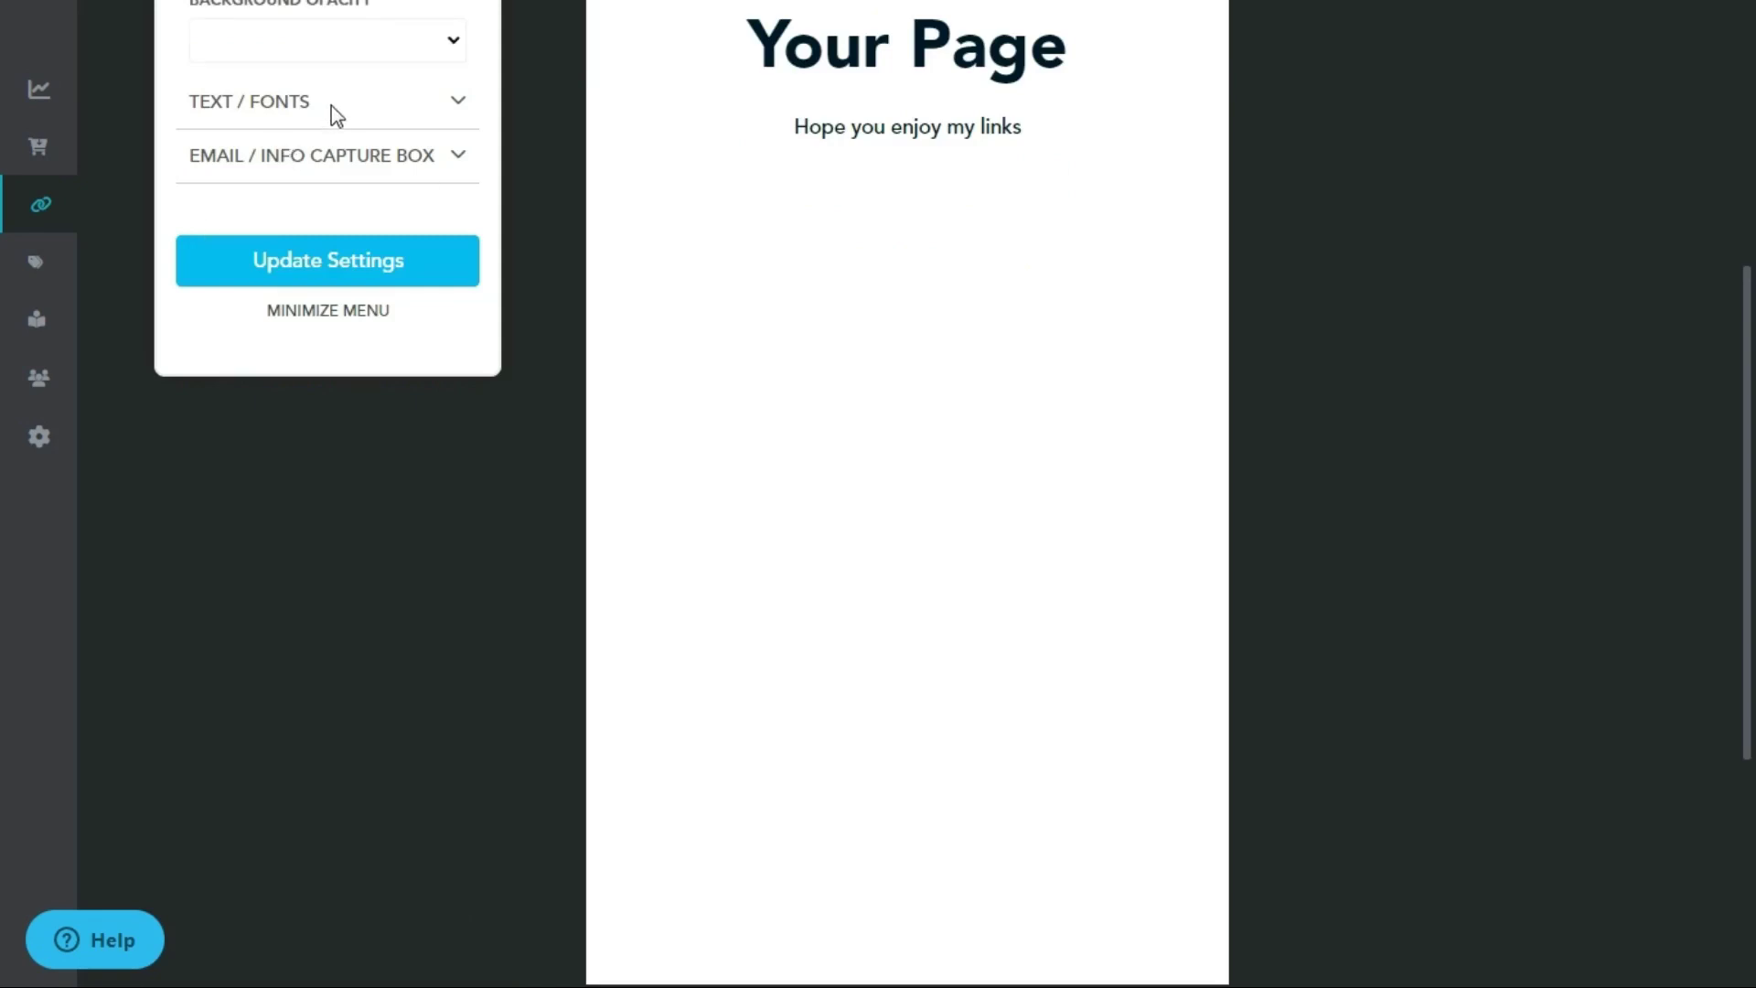
pyautogui.click(376, 158)
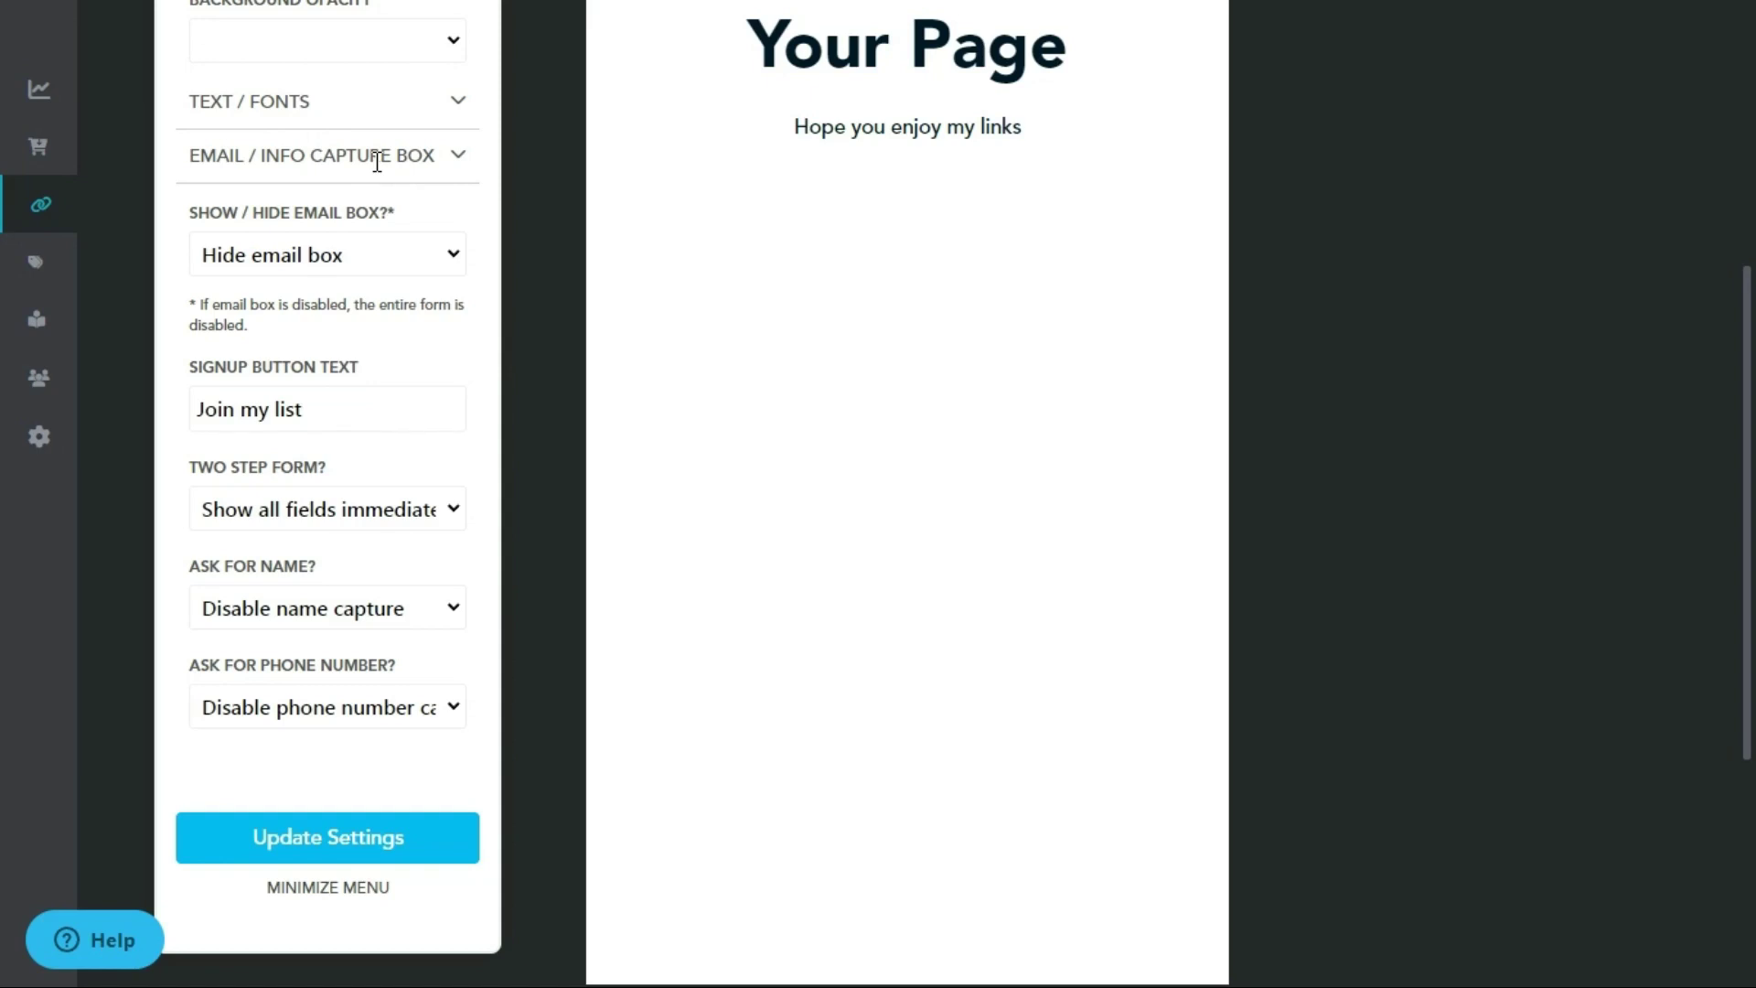
pyautogui.click(430, 155)
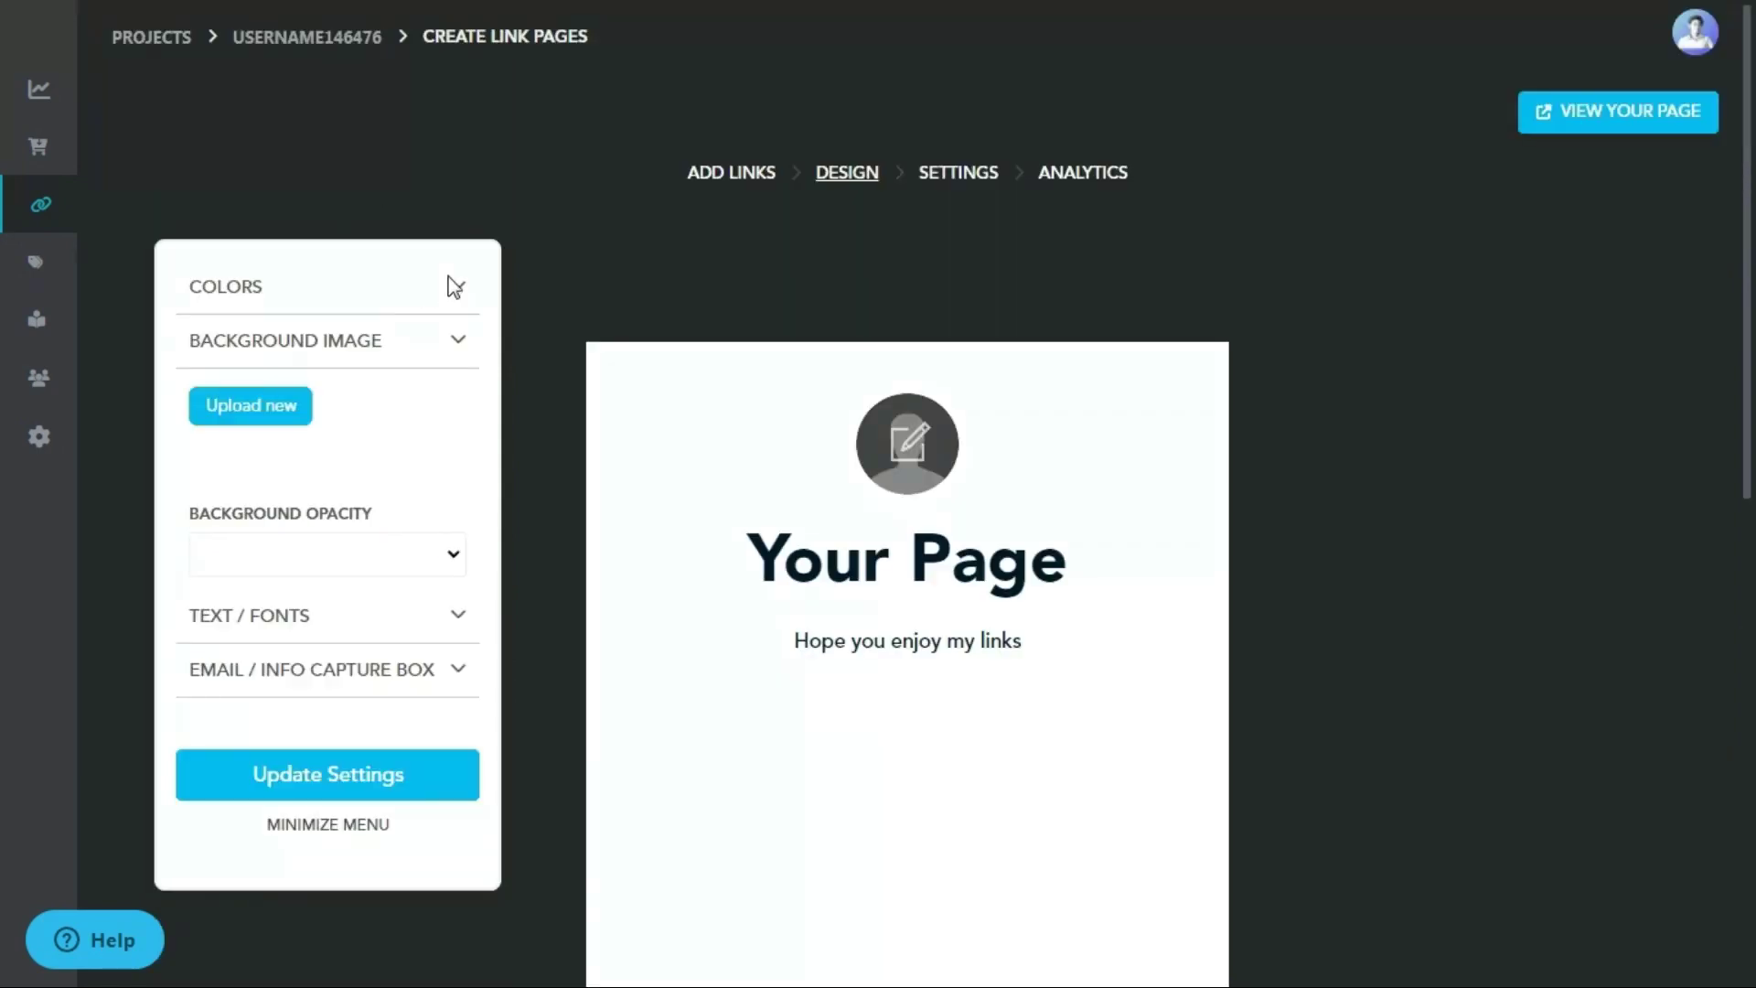
pyautogui.click(461, 291)
# Review the link page's domain, tracking ID, share image and terms/privacy settings without saving, and open its analytics
pyautogui.click(951, 178)
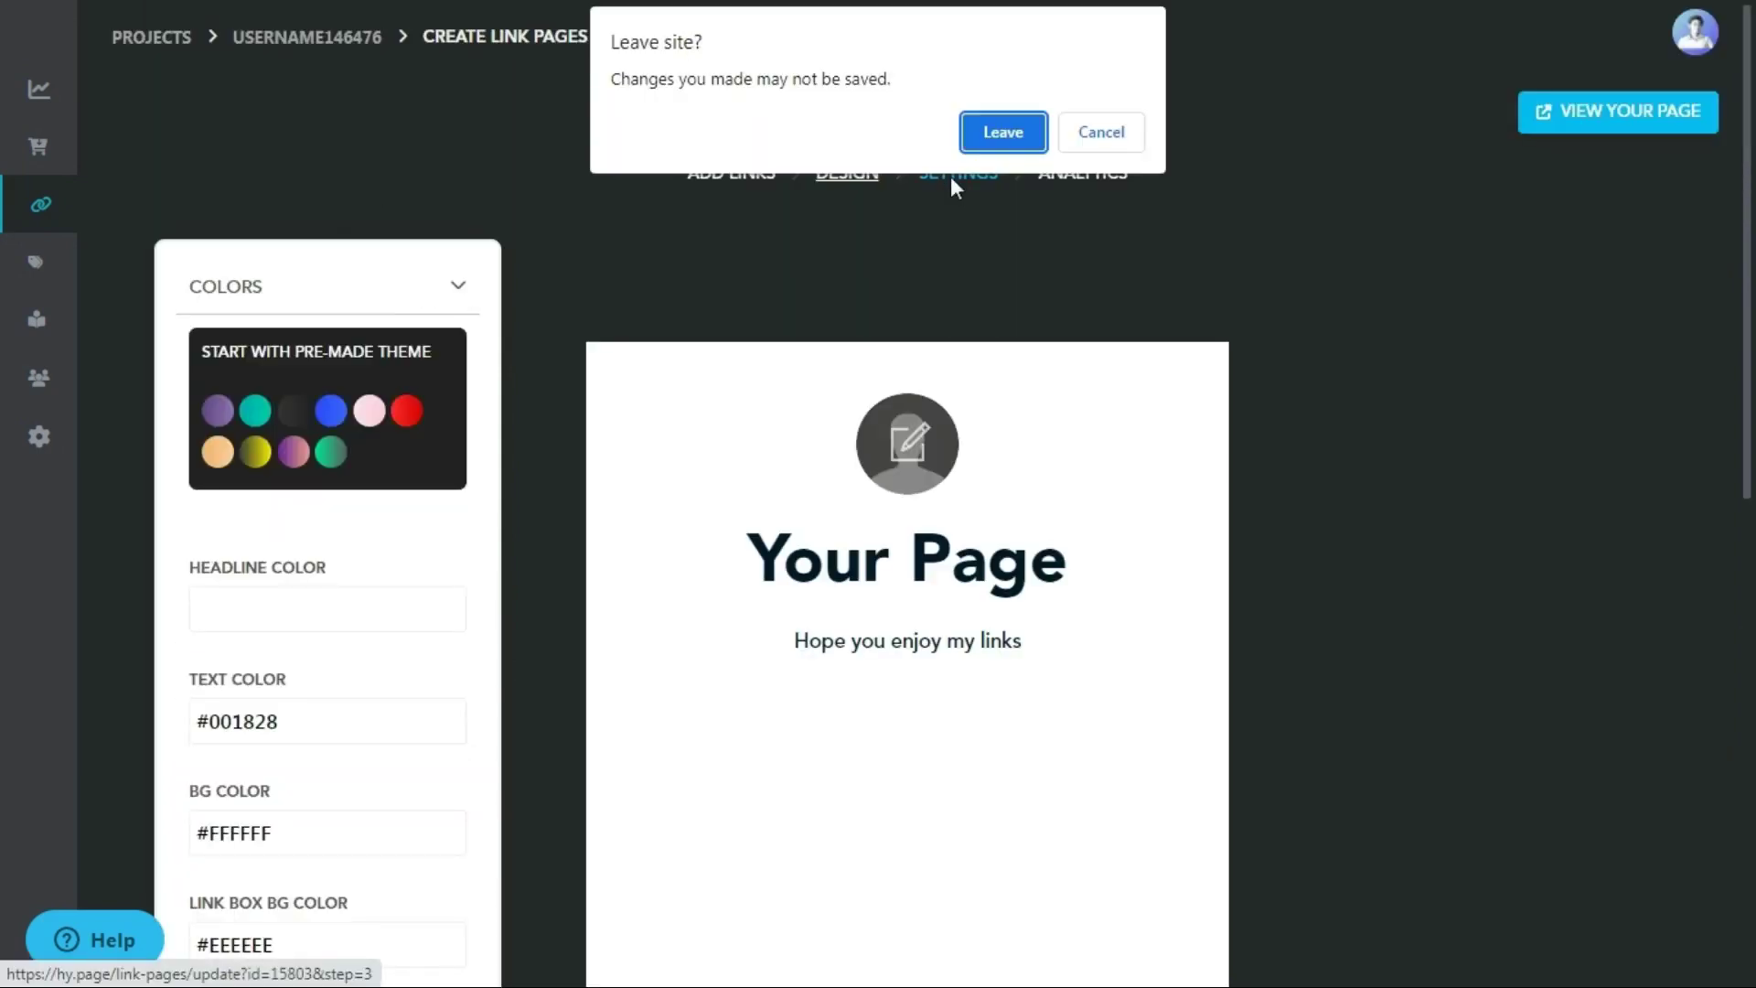
pyautogui.click(1004, 132)
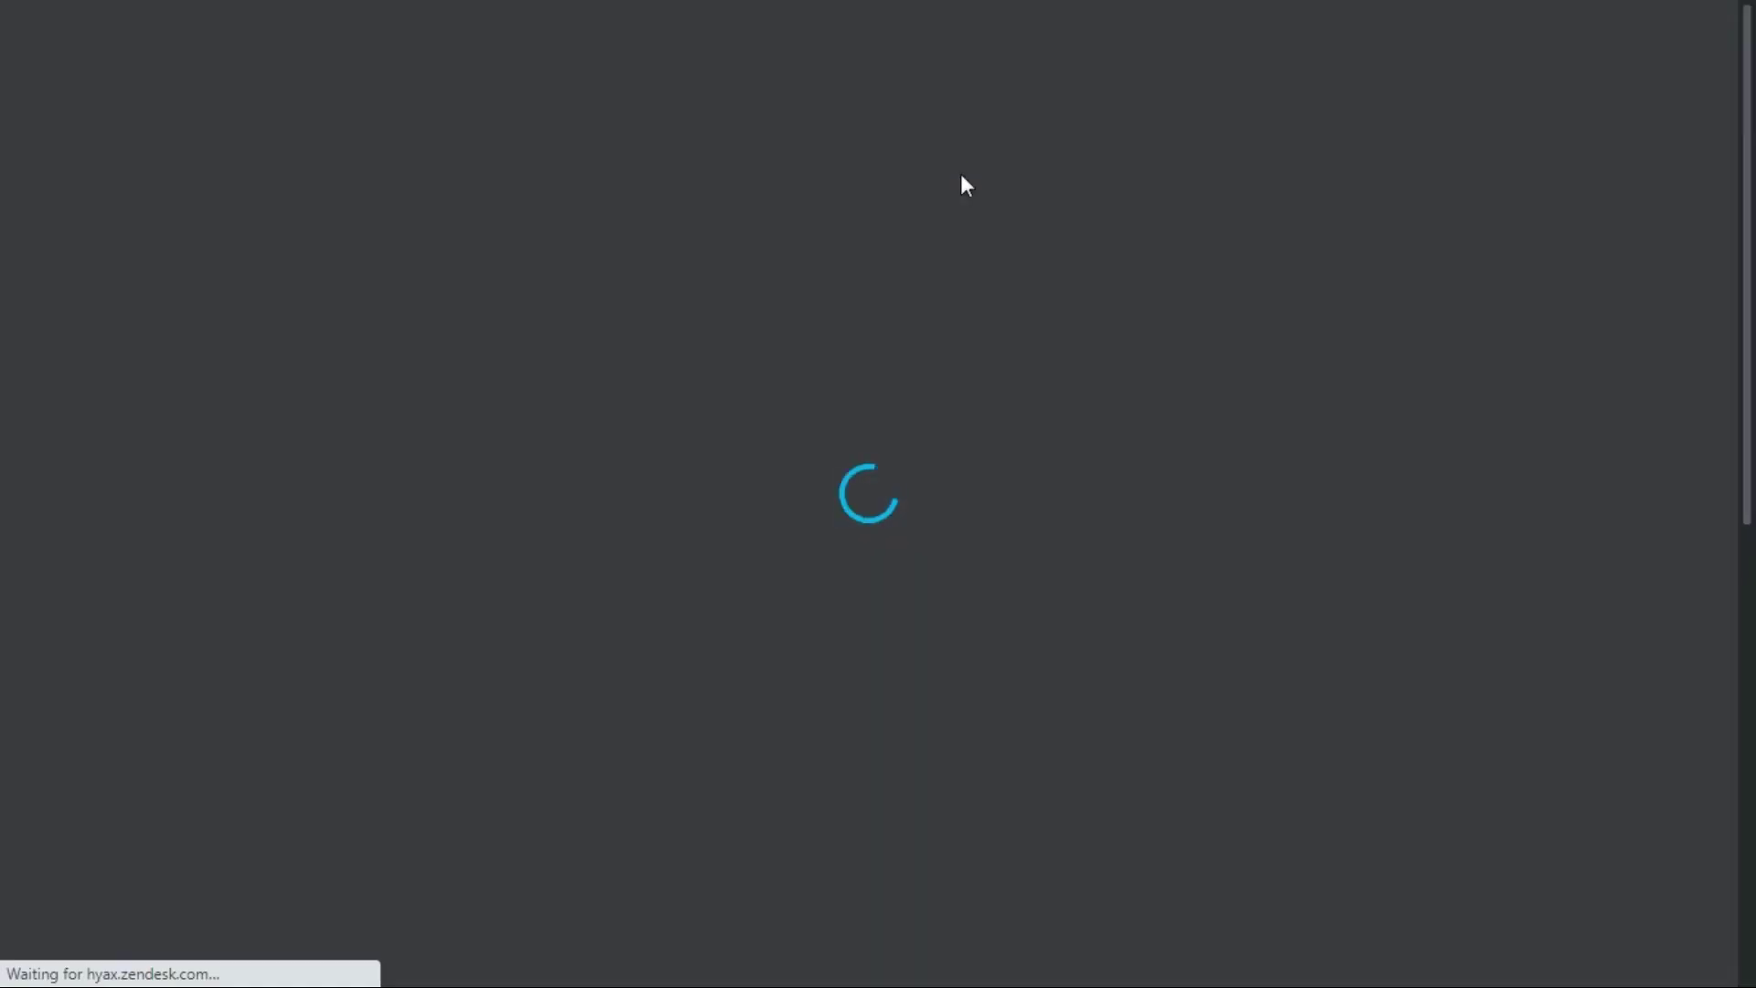
pyautogui.scroll(-3, 705, 311)
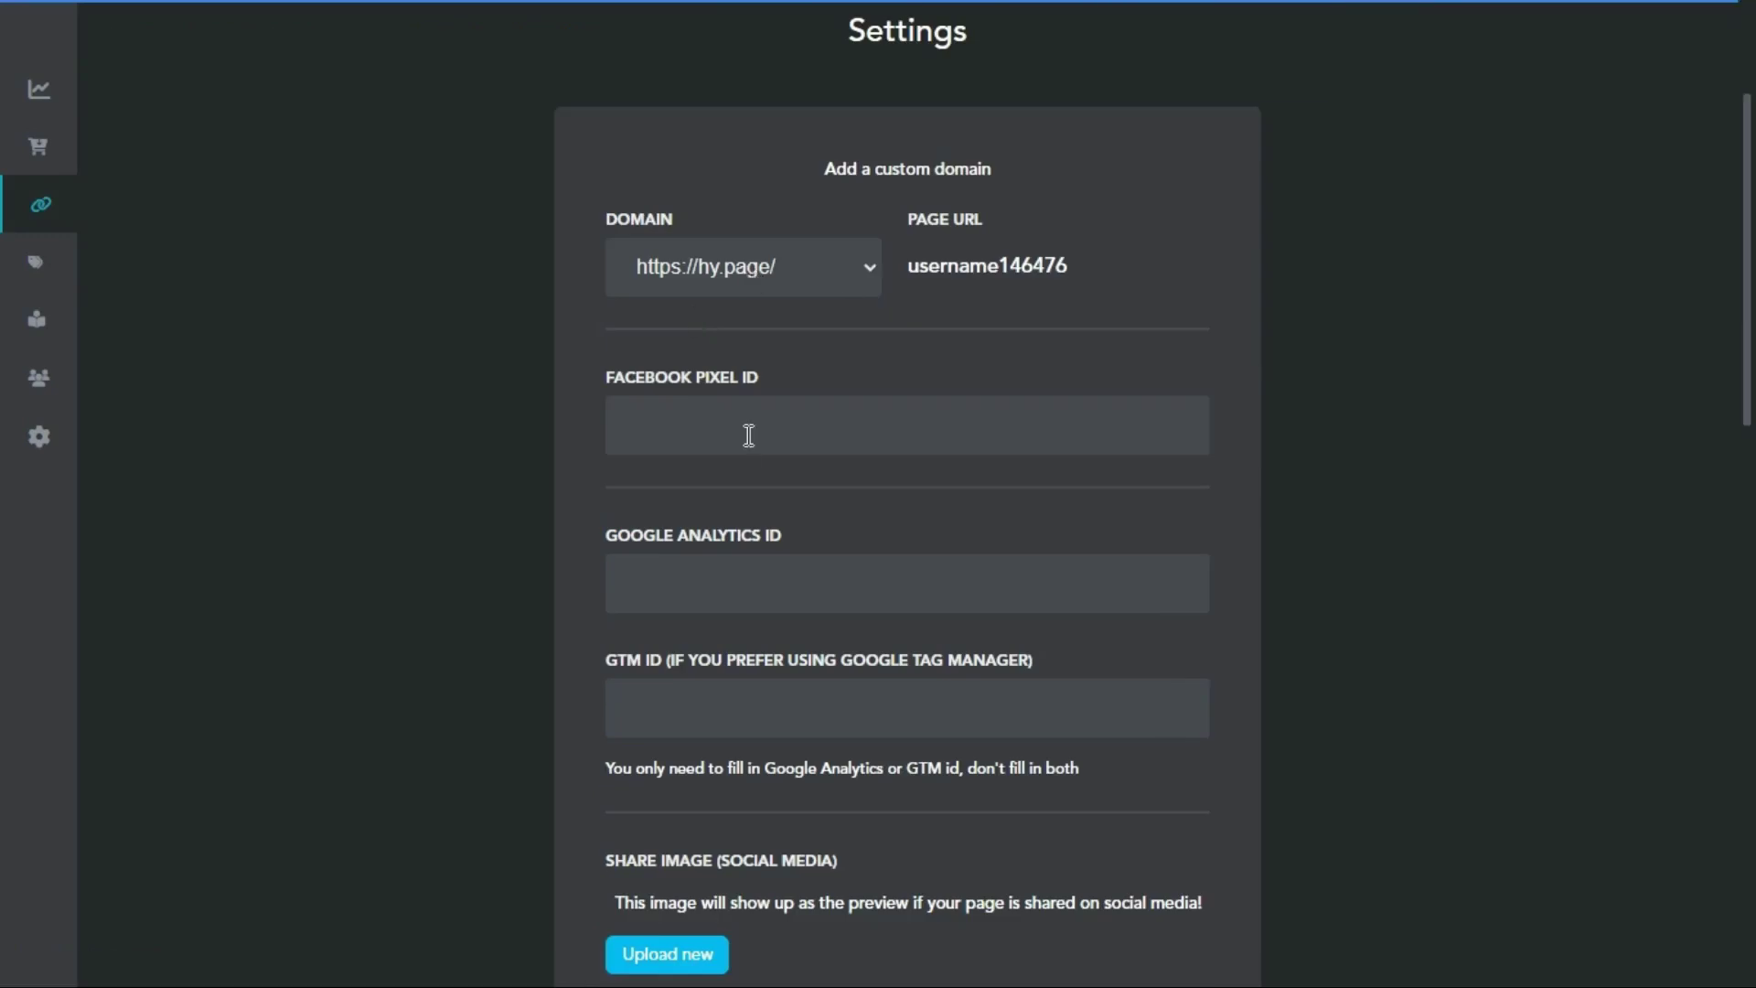
pyautogui.scroll(-6, 748, 435)
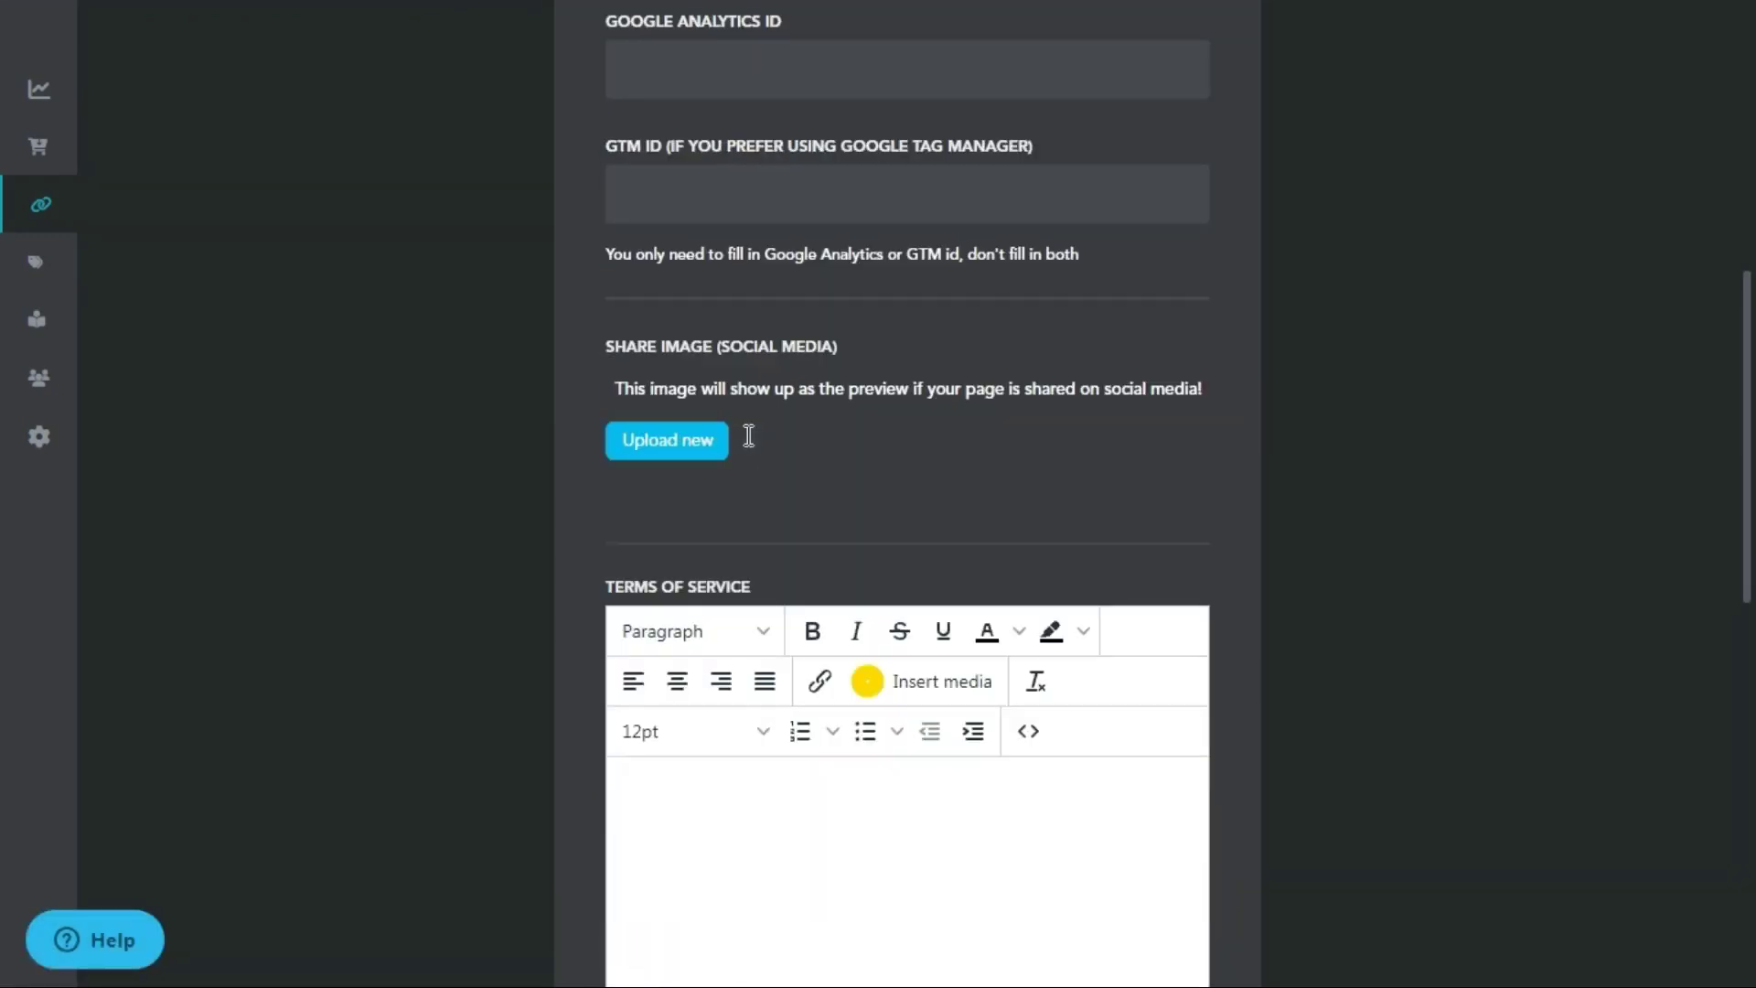
pyautogui.scroll(-7, 750, 439)
pyautogui.scroll(-5, 746, 438)
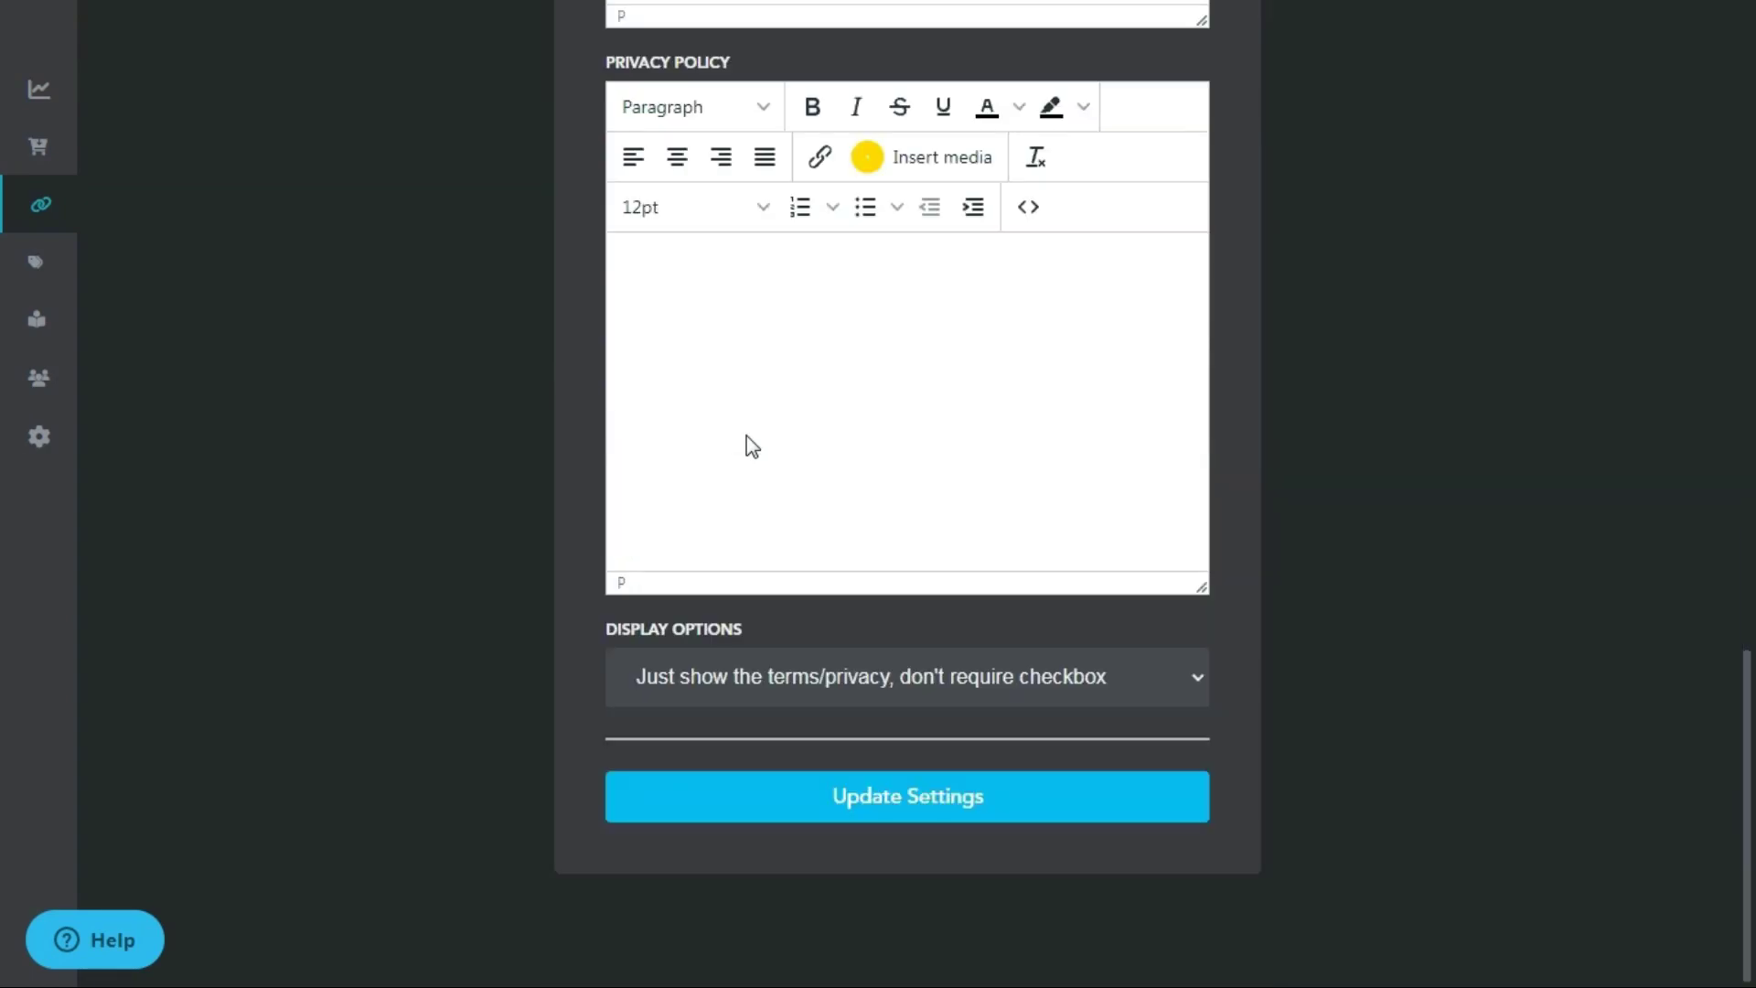
pyautogui.scroll(18, 968, 473)
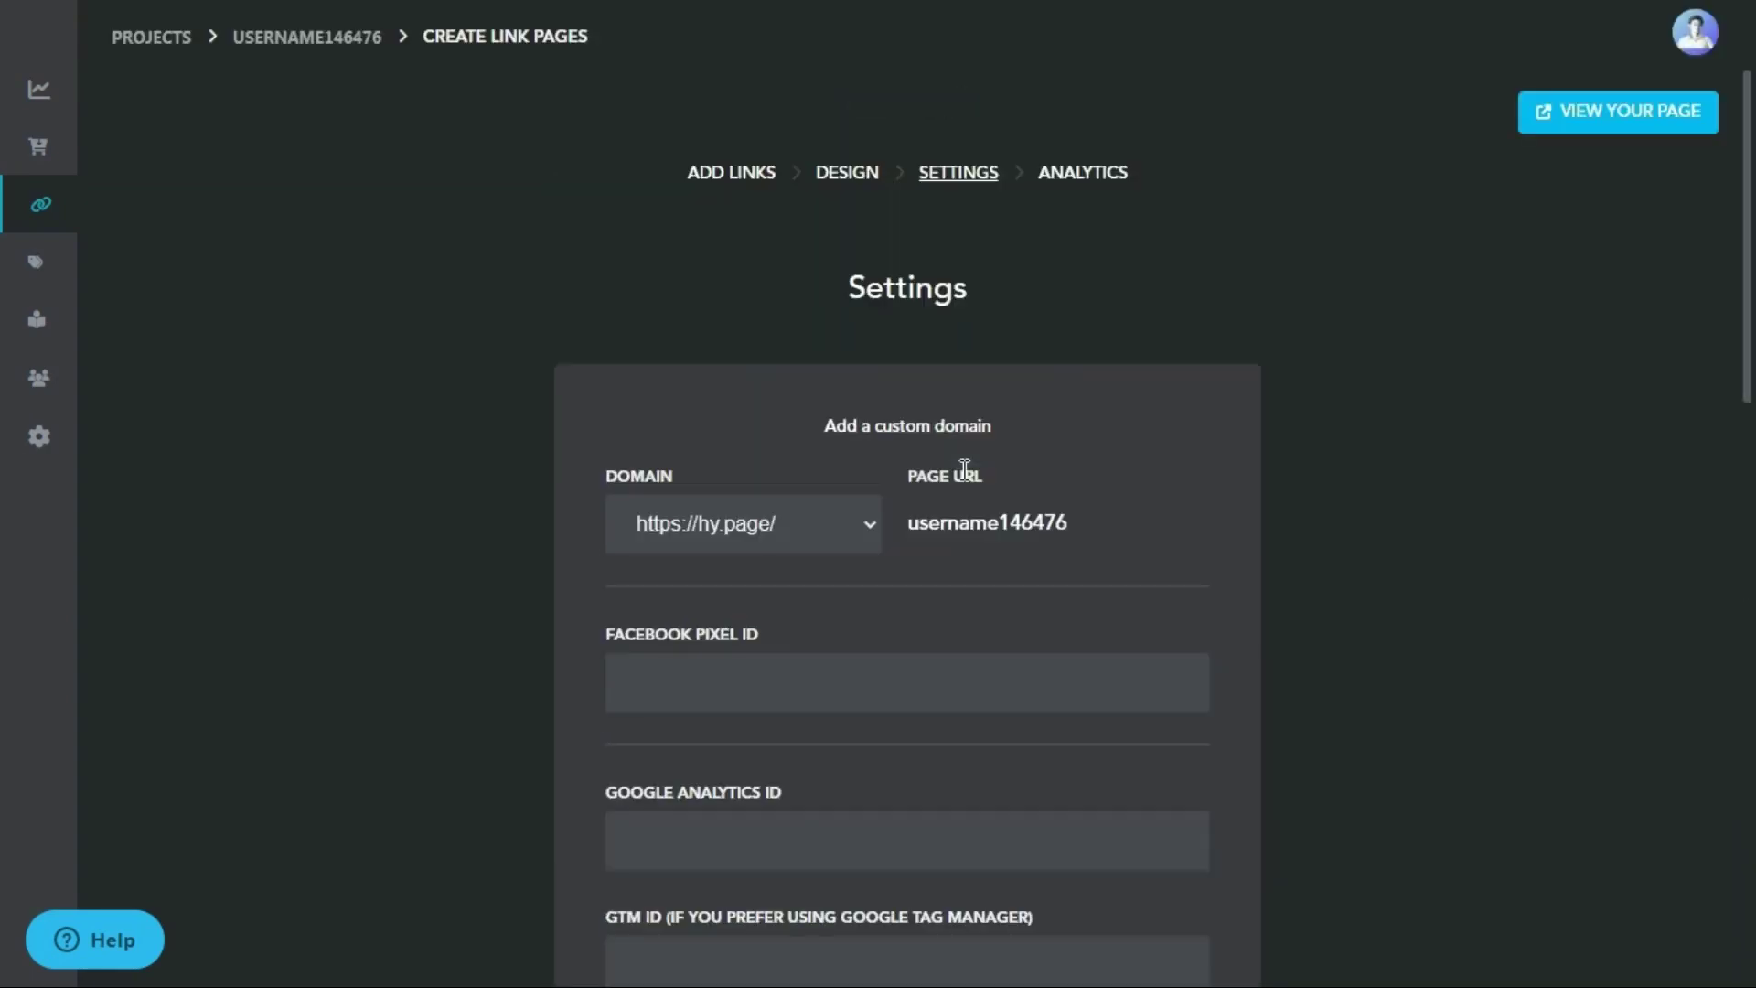
pyautogui.click(1062, 183)
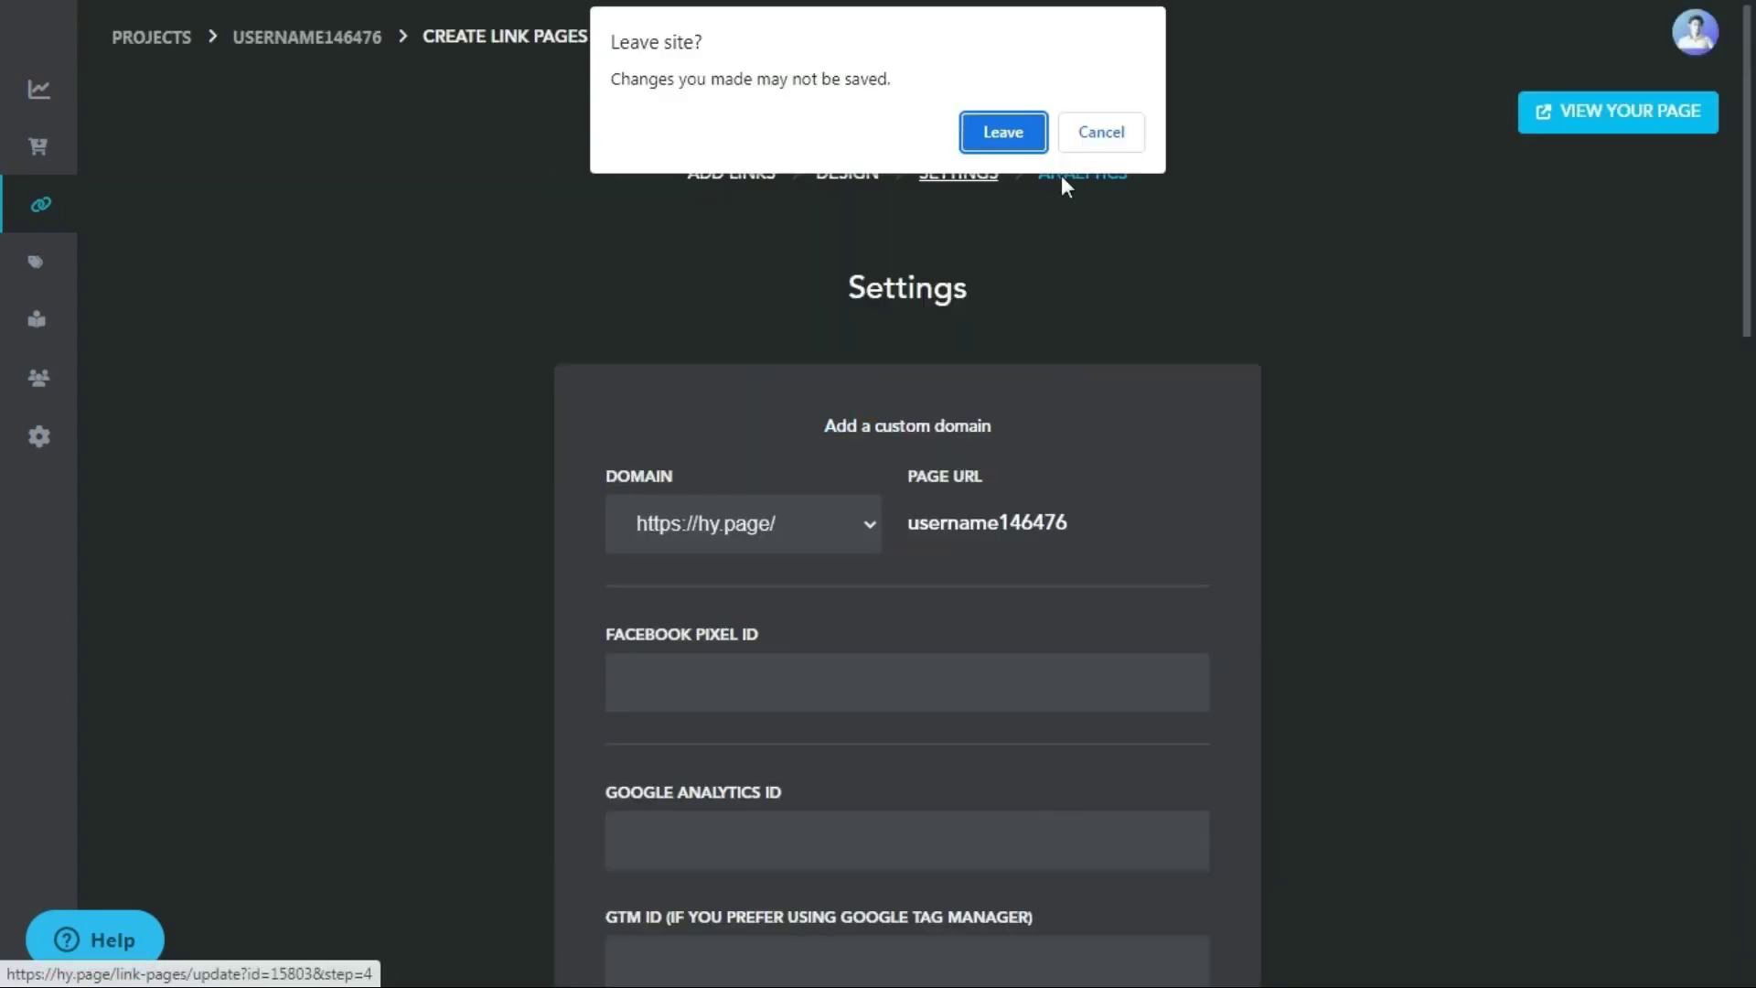
pyautogui.click(1005, 126)
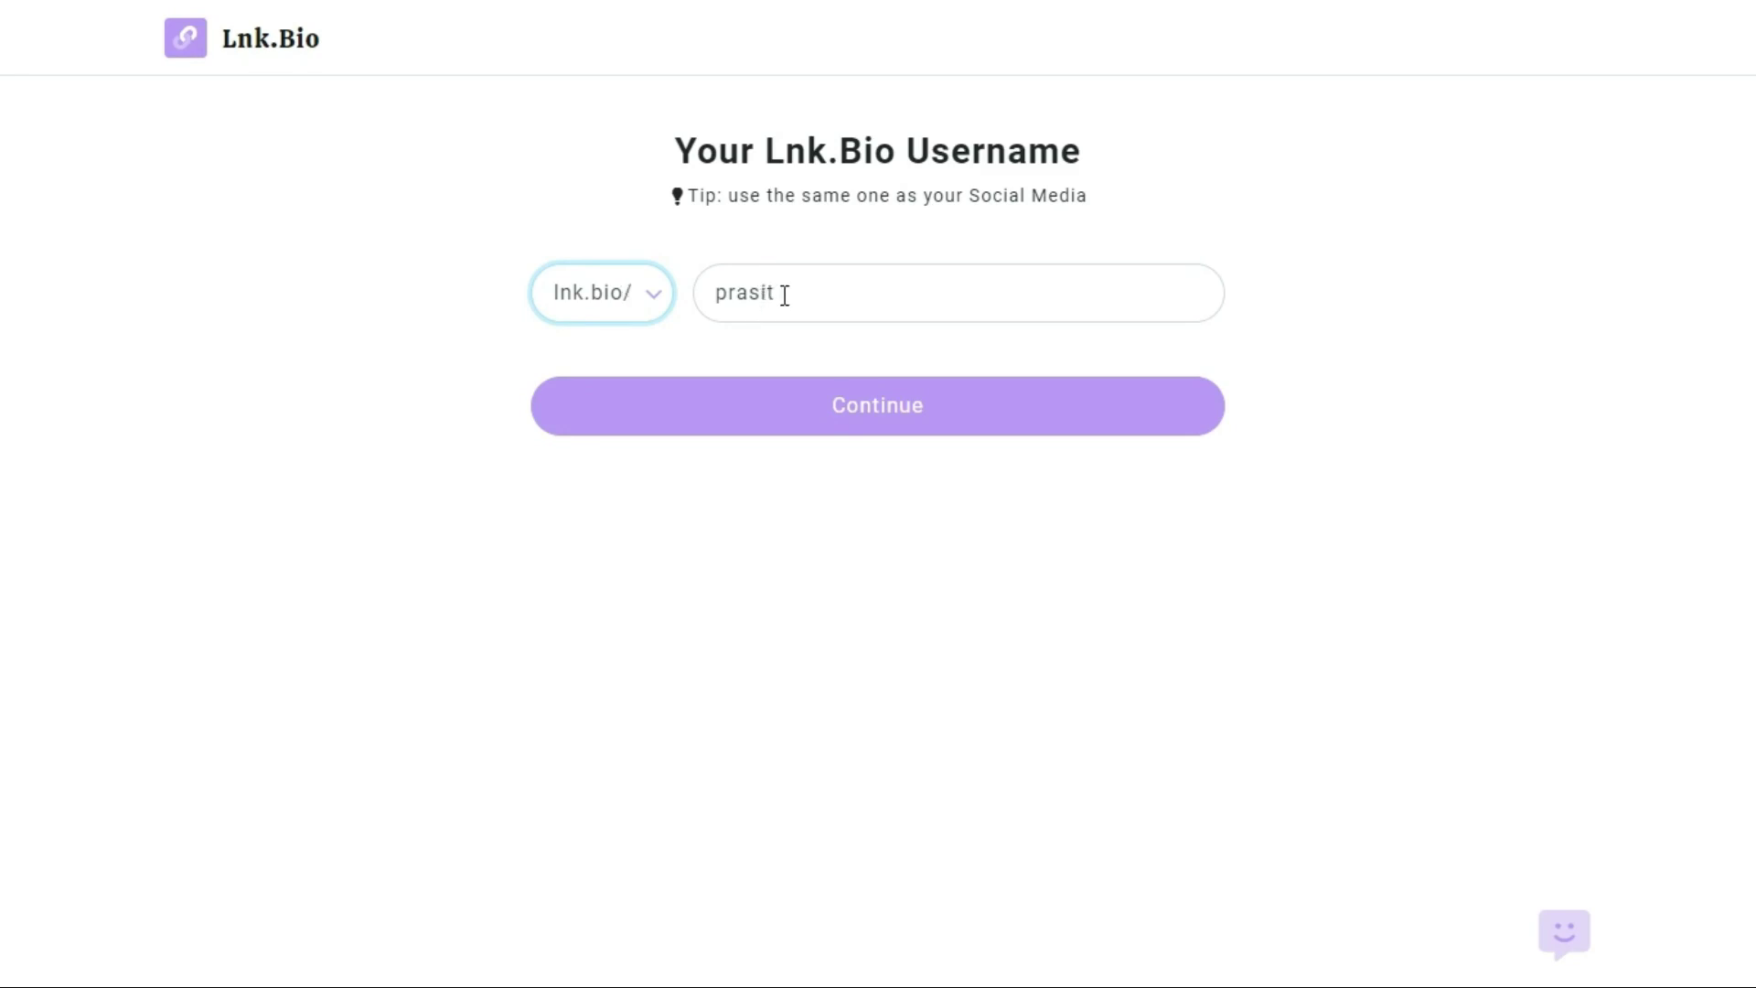
# On the Lnk.Bio signup page, set the username's domain to lnk.at/ and continue to the plans
pyautogui.click(655, 308)
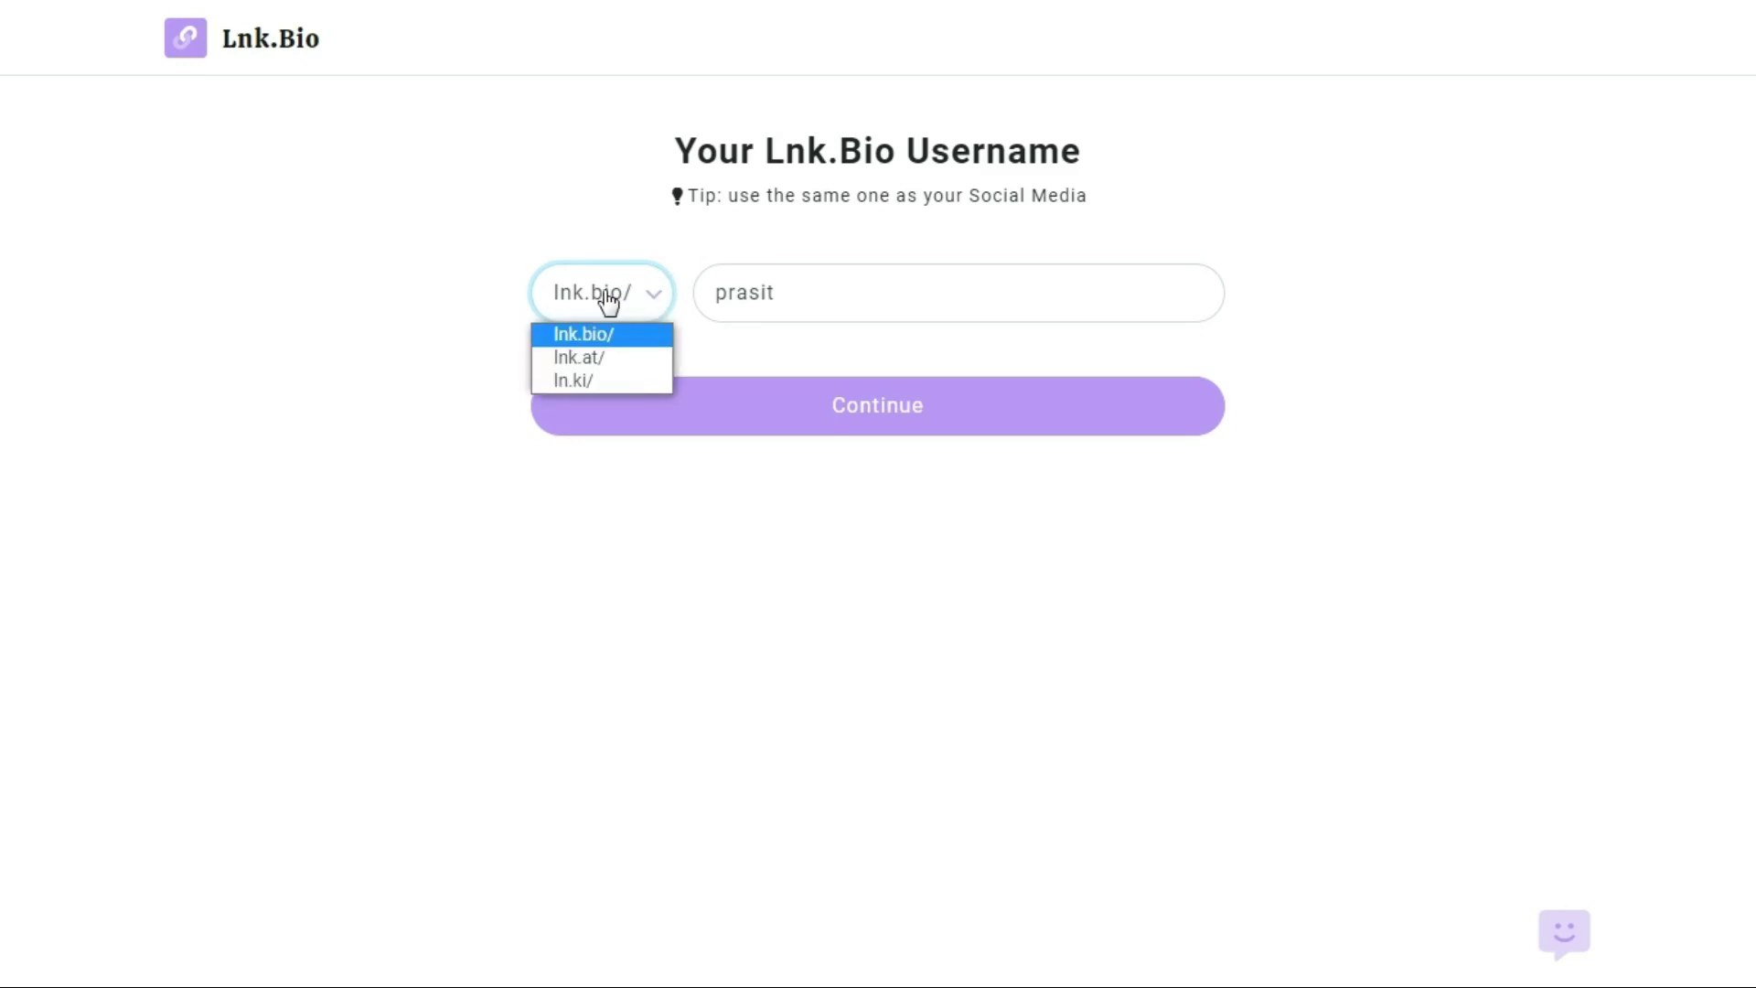
pyautogui.click(610, 359)
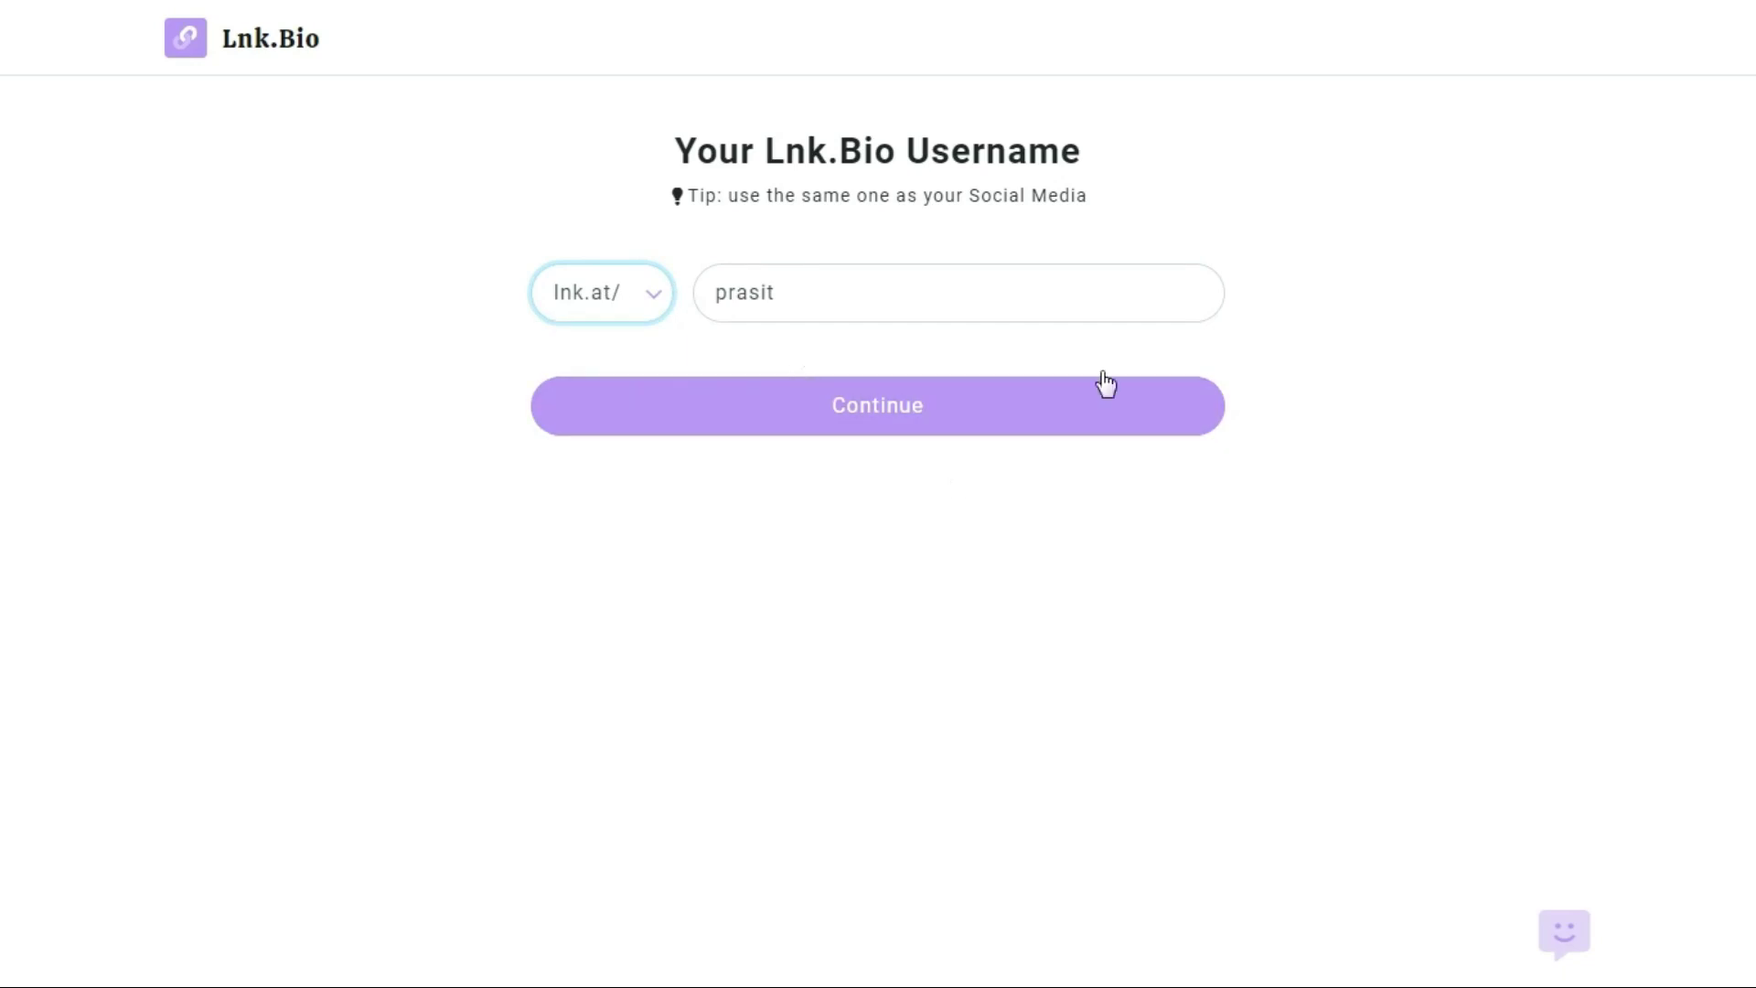
pyautogui.click(937, 417)
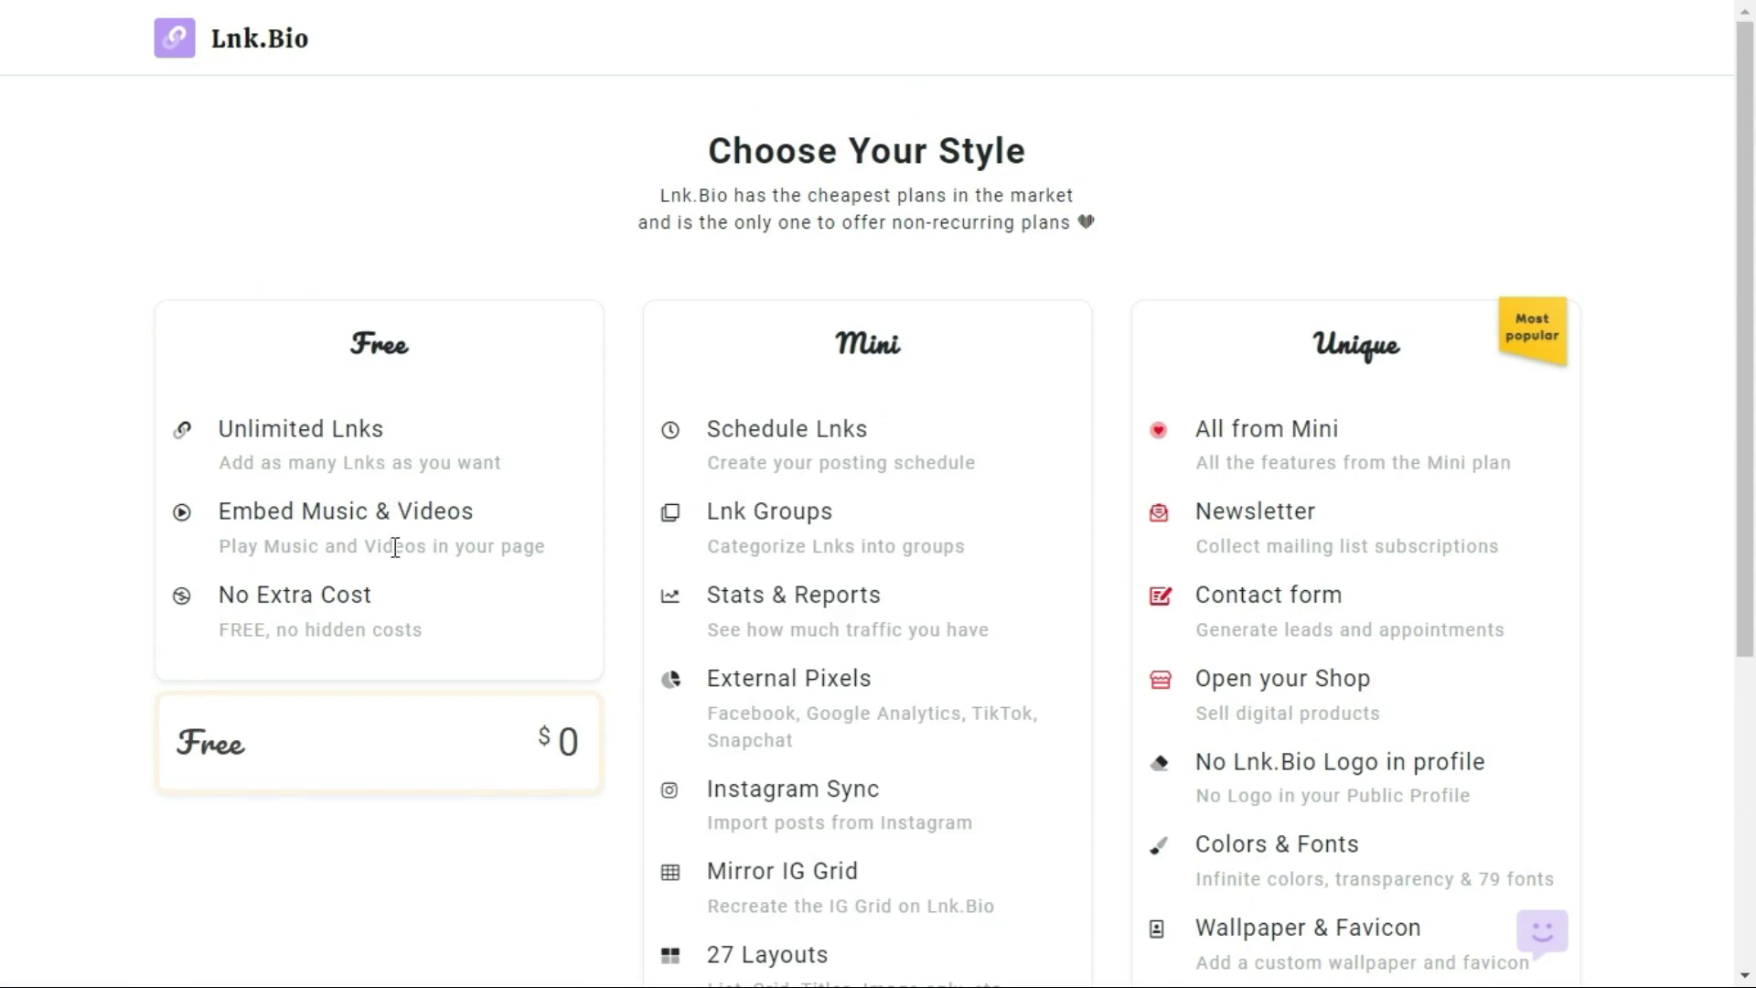
# Compare the Lnk.Bio plans, select the Free plan, and skip linking a social profile or website
pyautogui.scroll(-5, 383, 611)
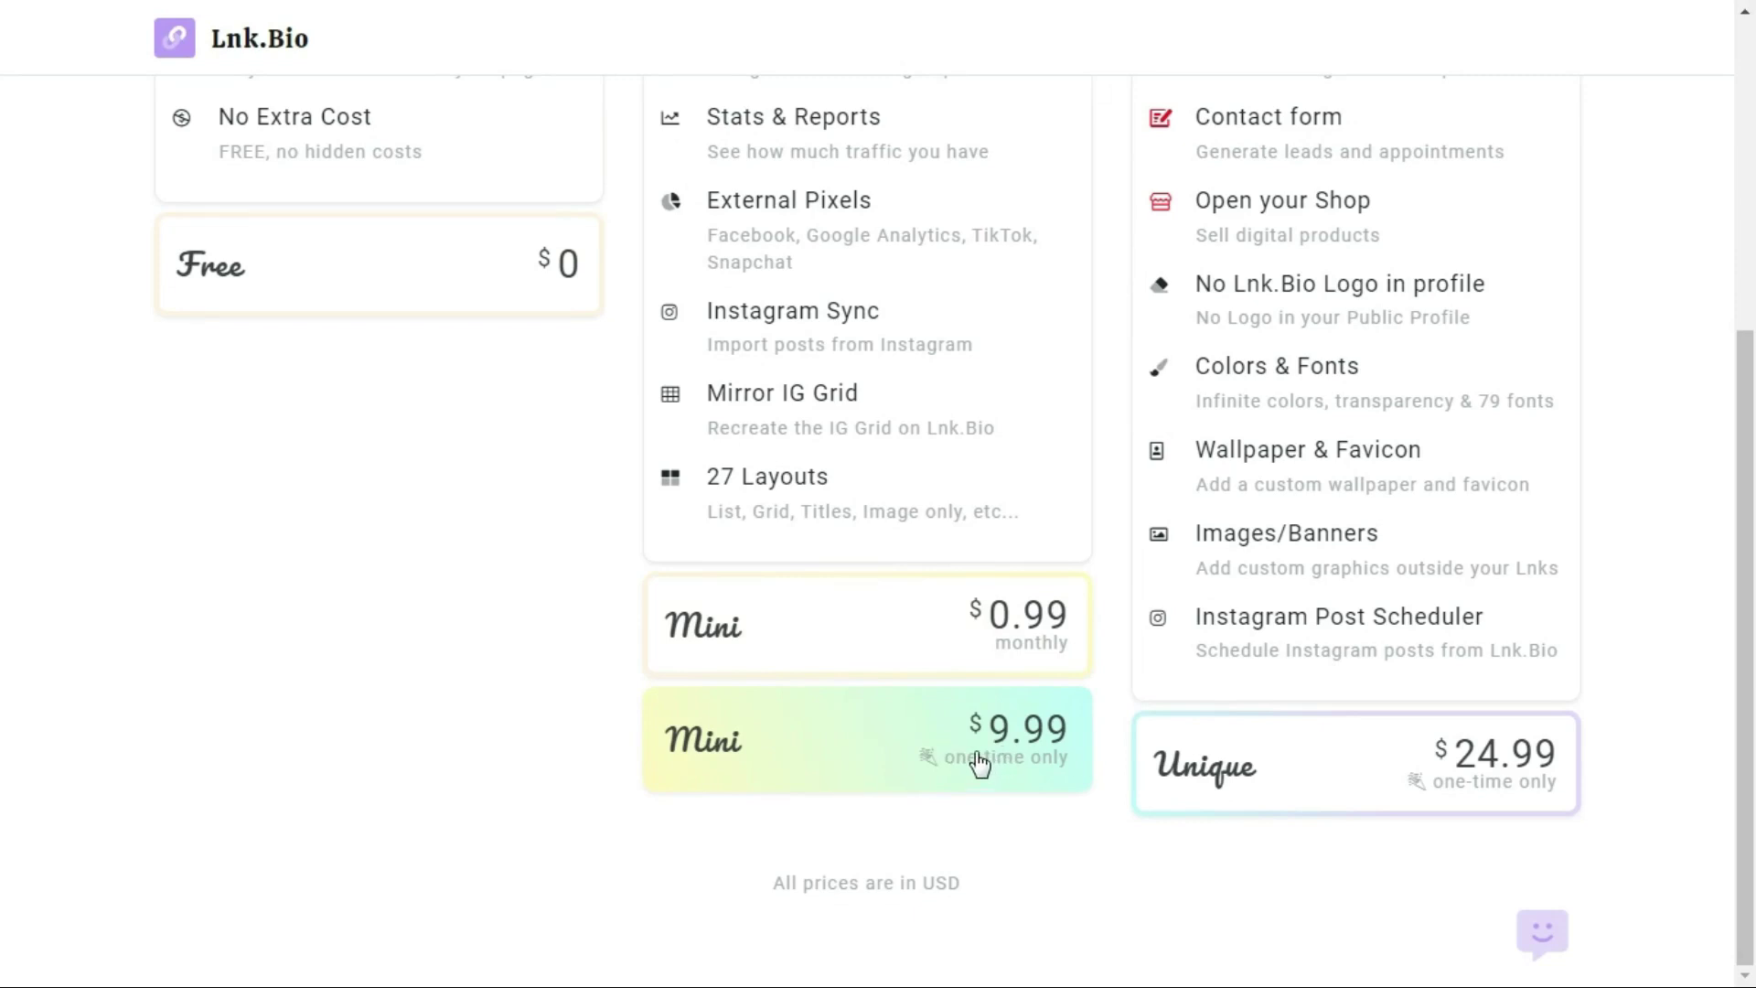
pyautogui.scroll(5, 970, 762)
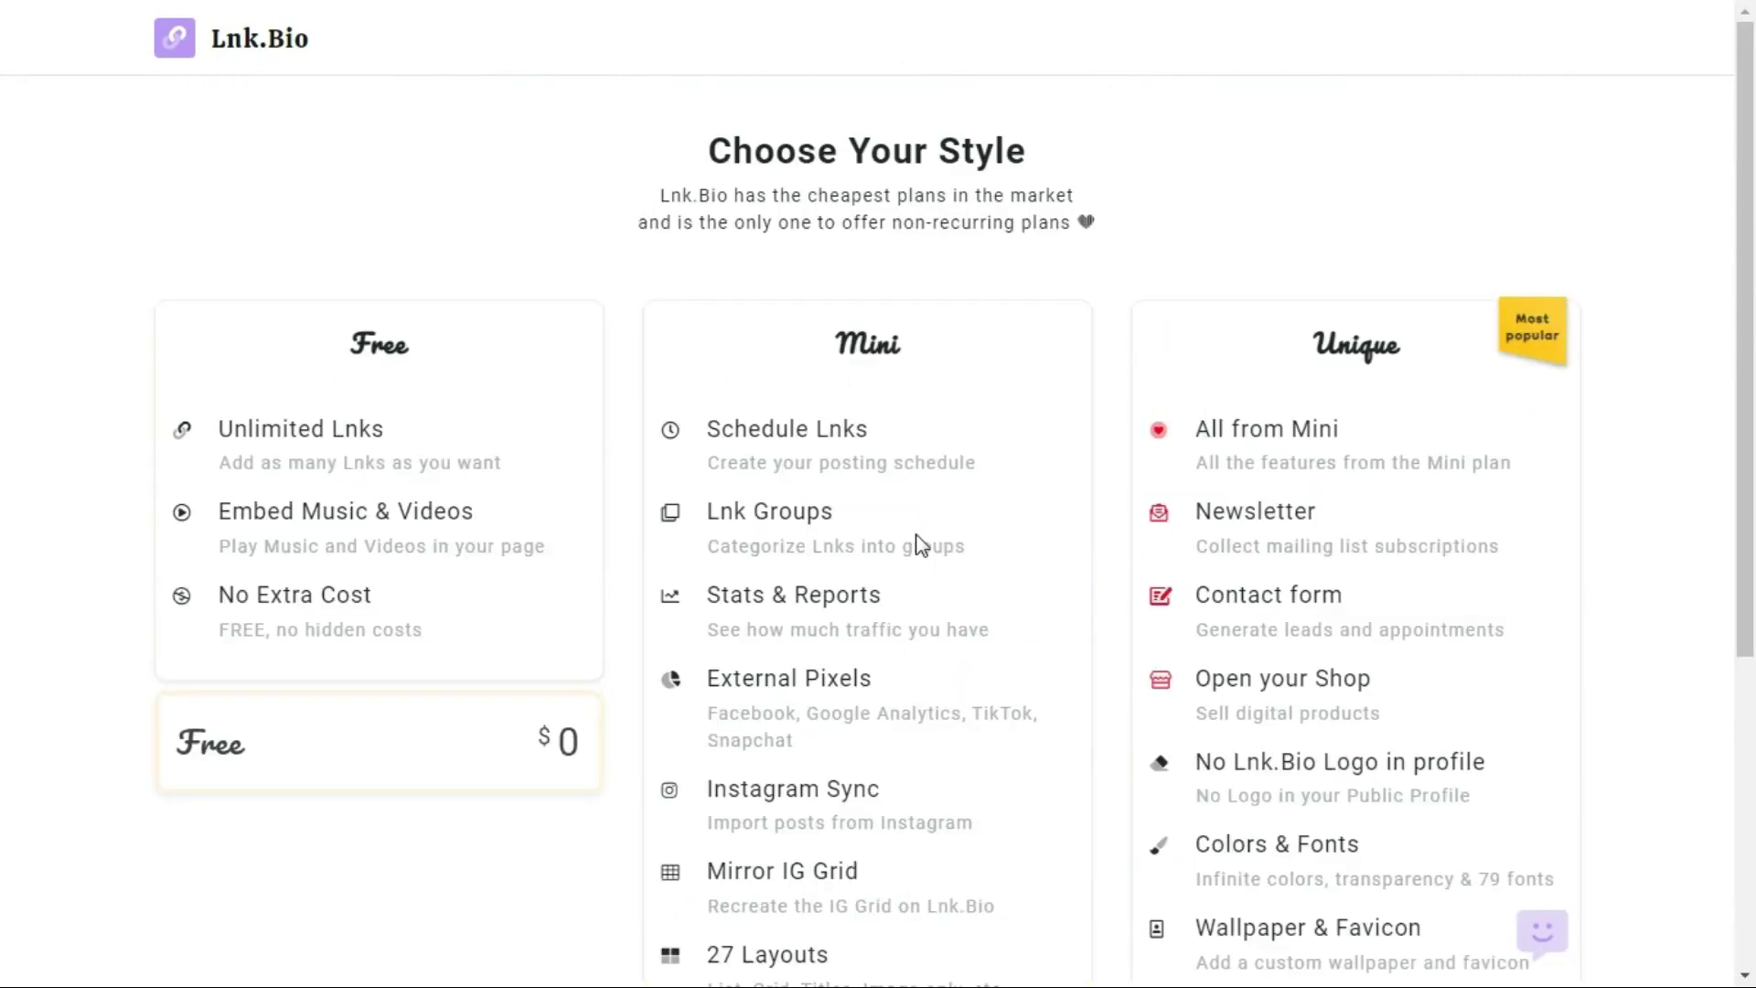
pyautogui.scroll(-4, 915, 545)
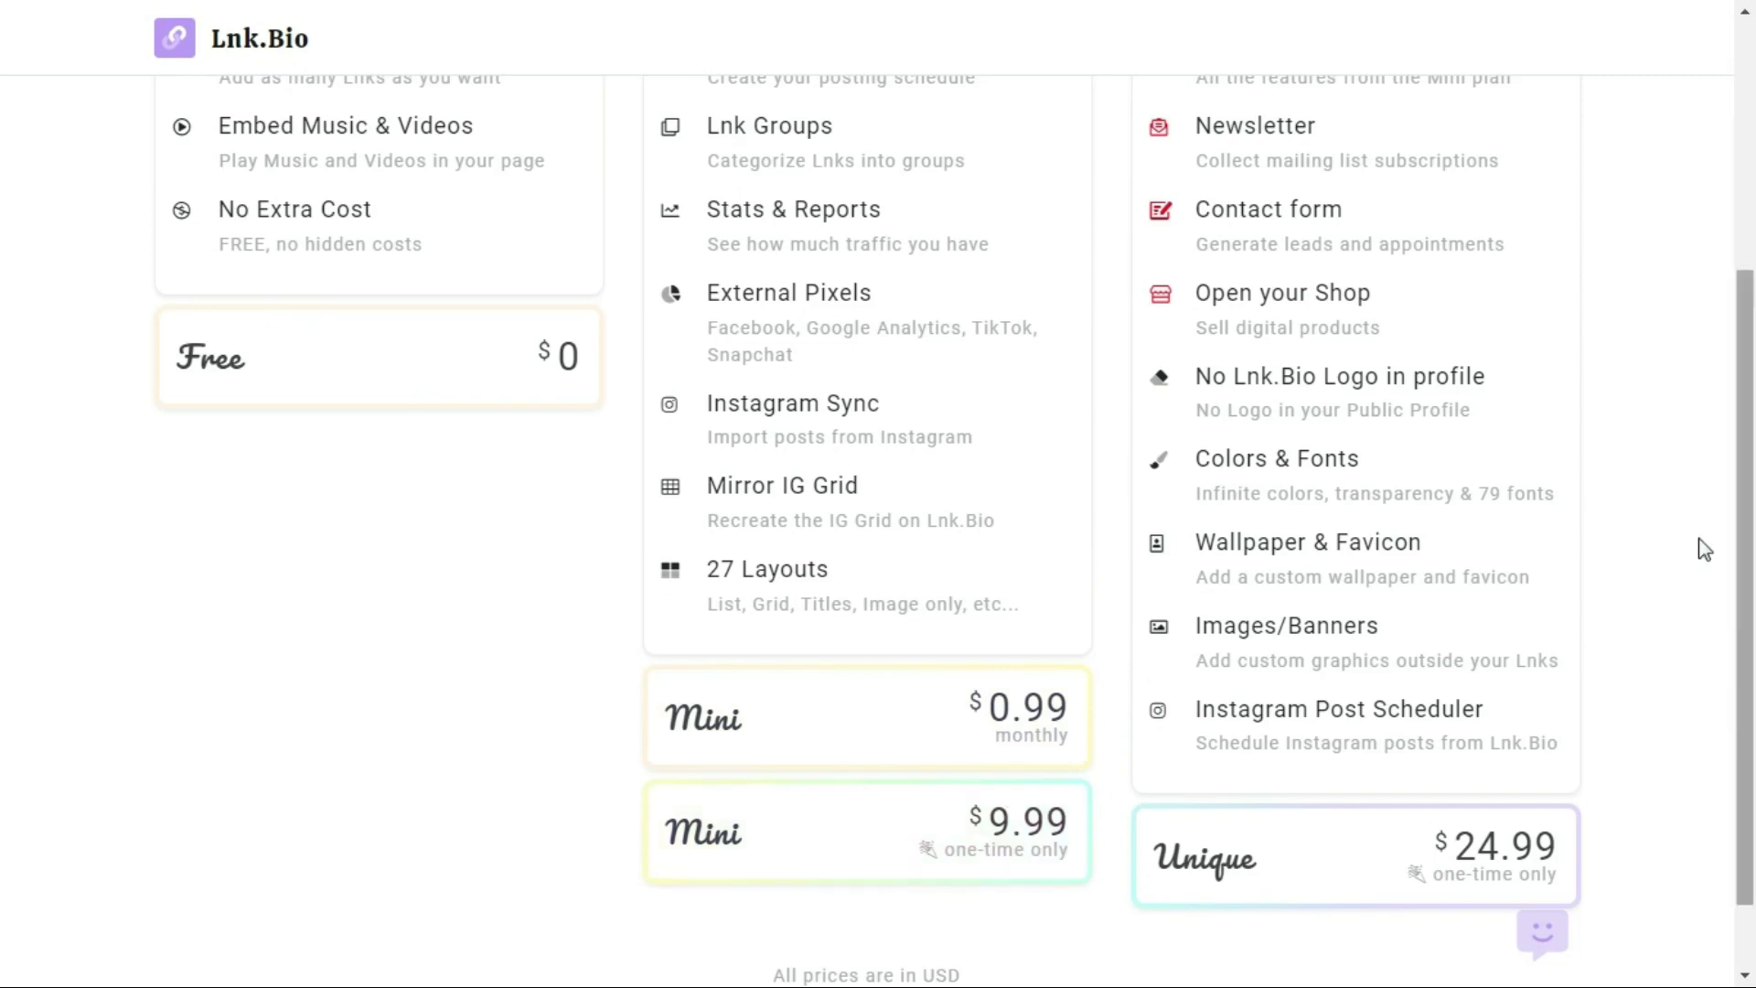
pyautogui.scroll(4, 1401, 869)
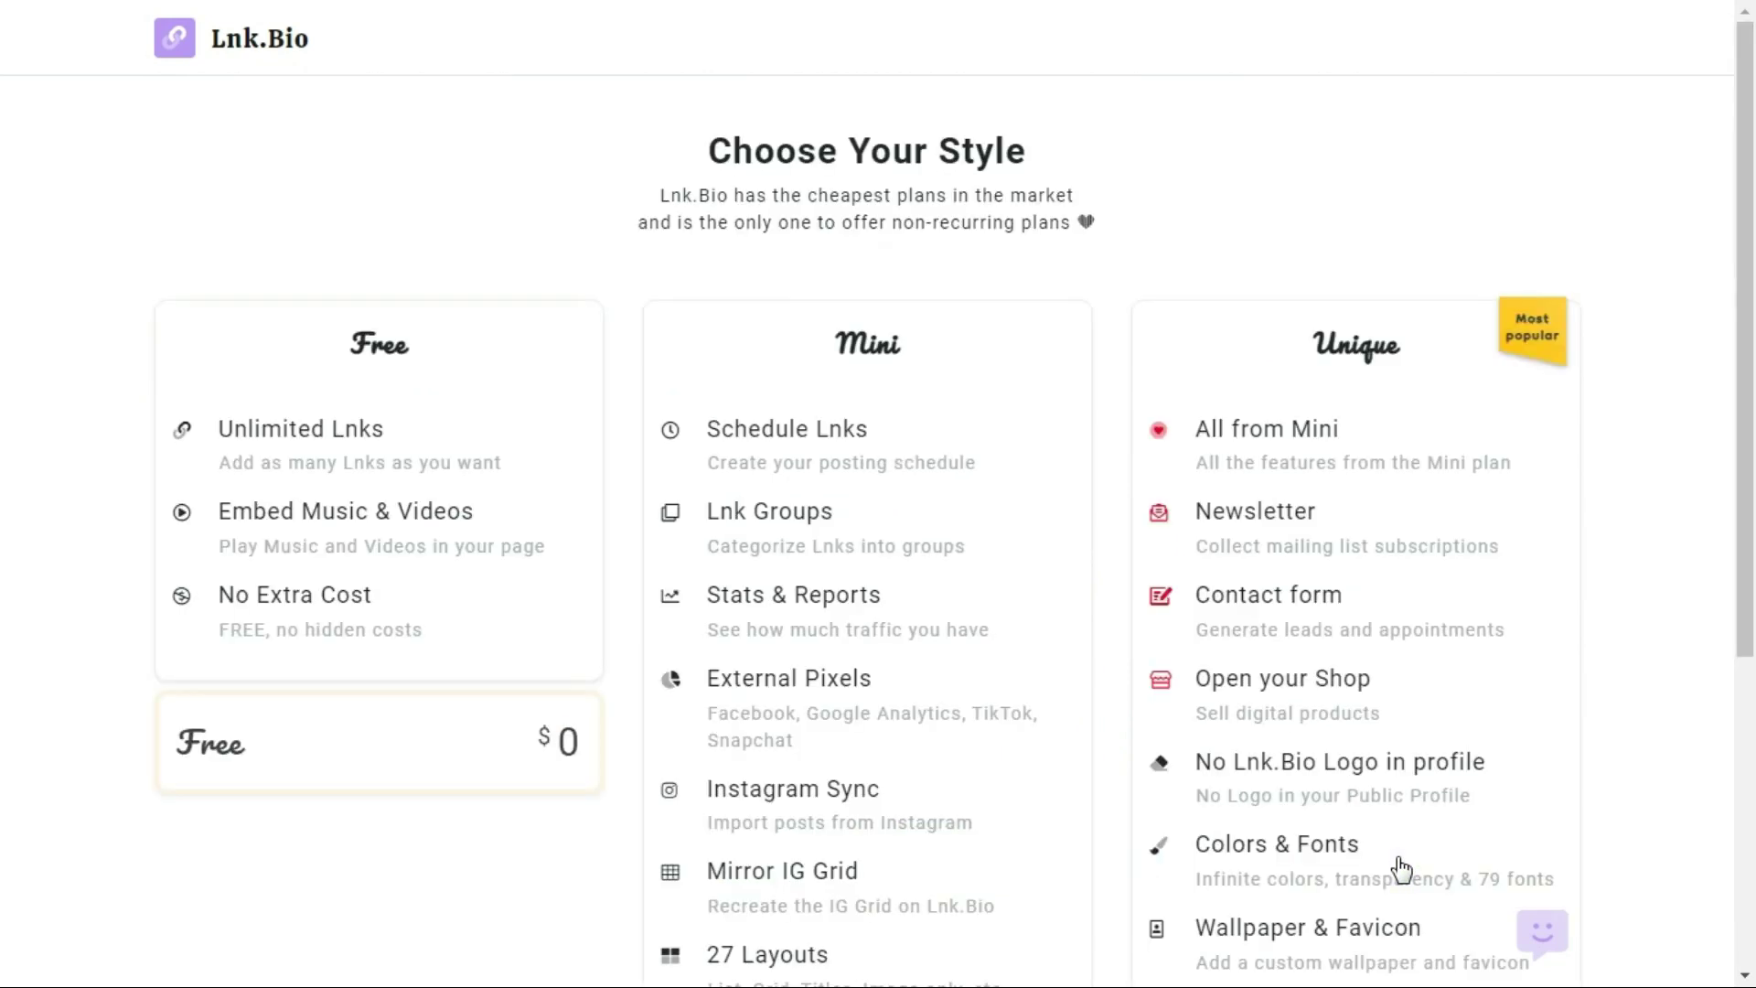
pyautogui.scroll(-5, 1423, 878)
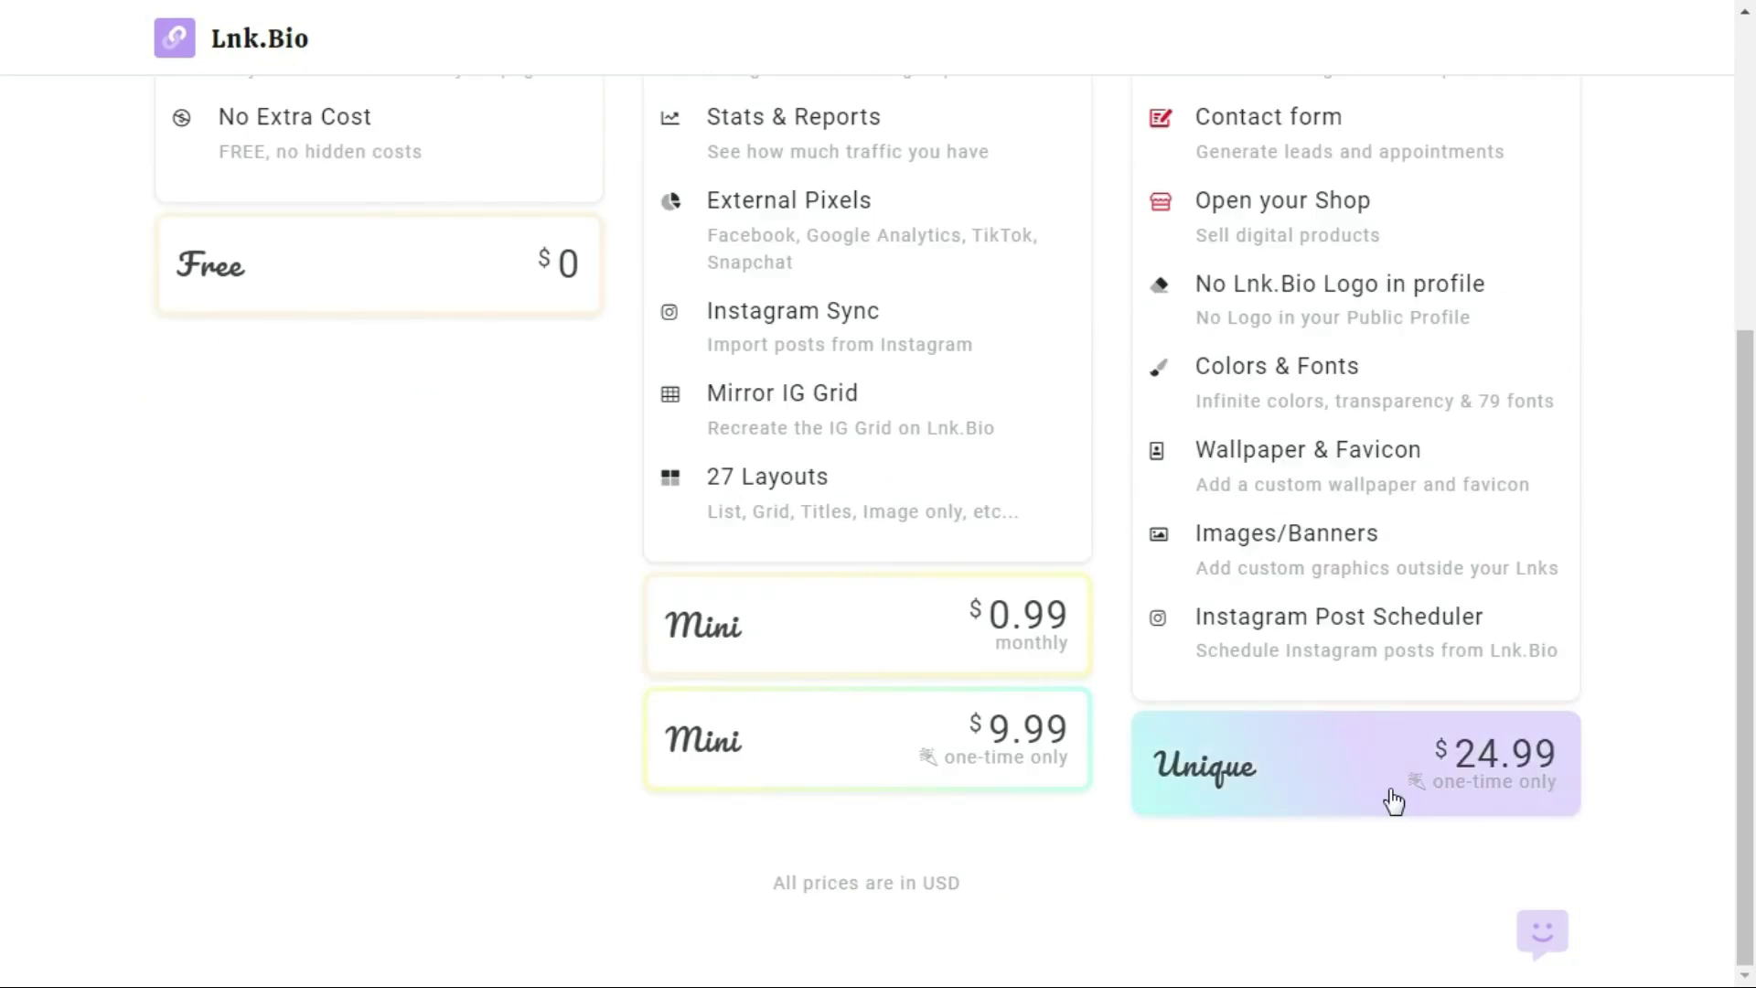
pyautogui.scroll(5, 1394, 801)
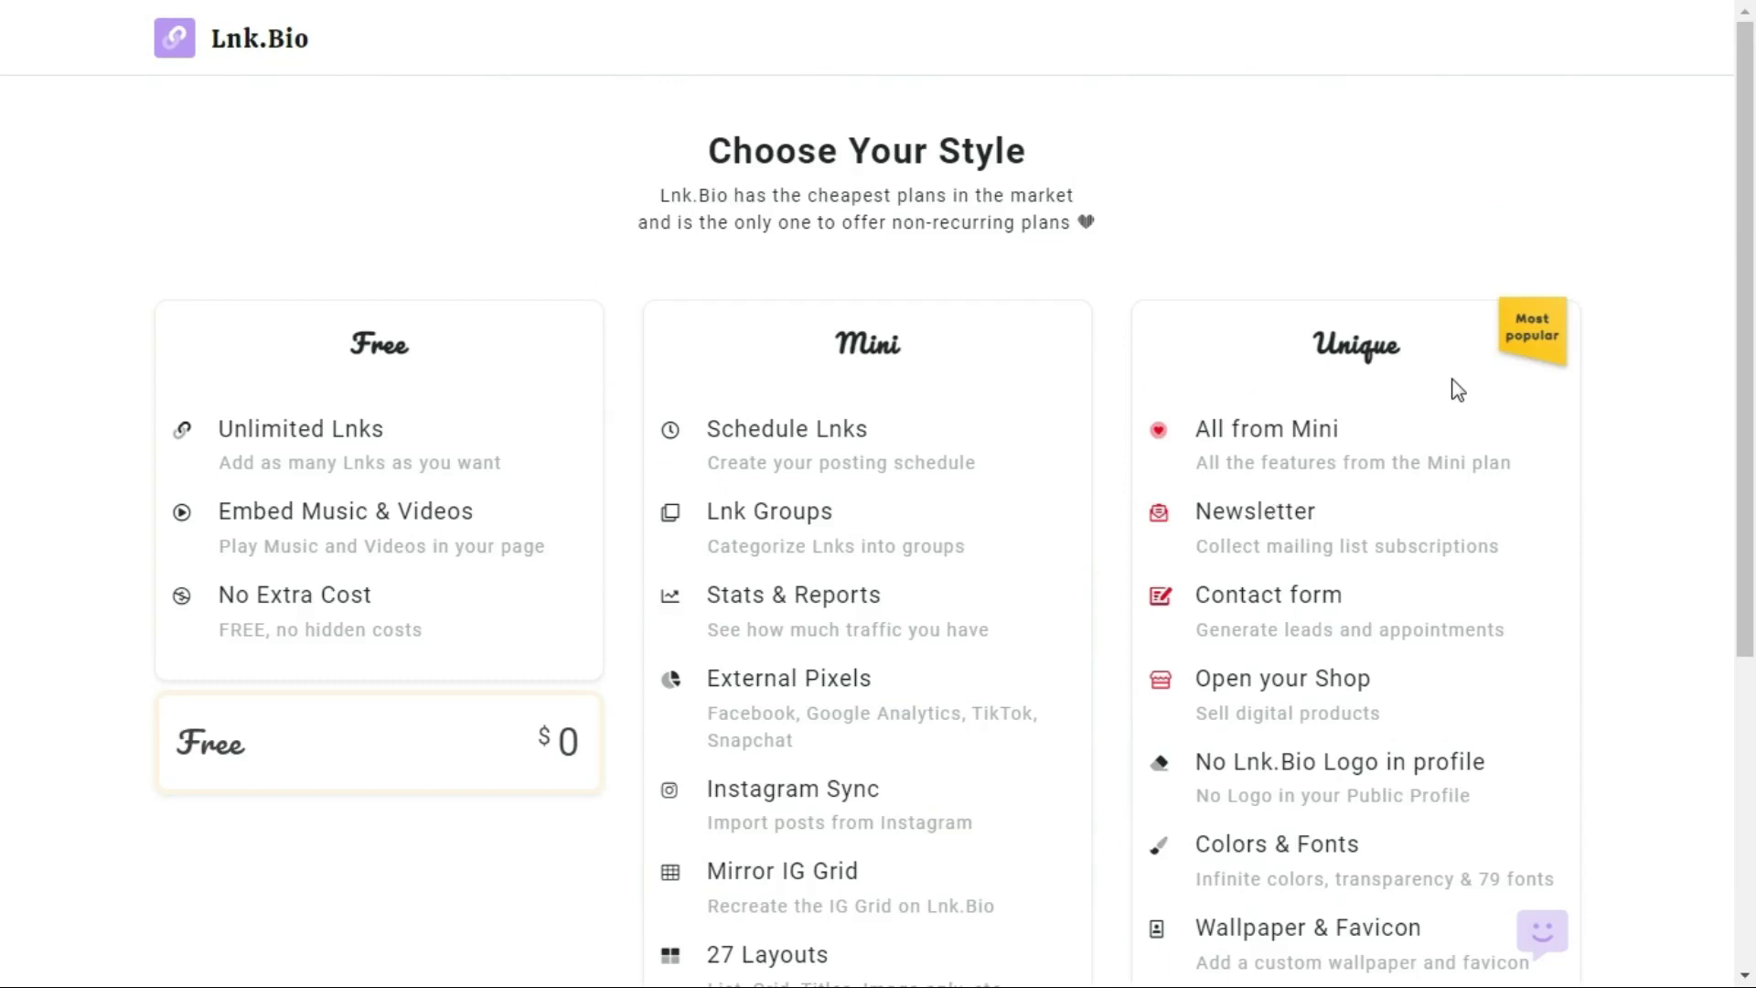
pyautogui.scroll(-3, 1440, 384)
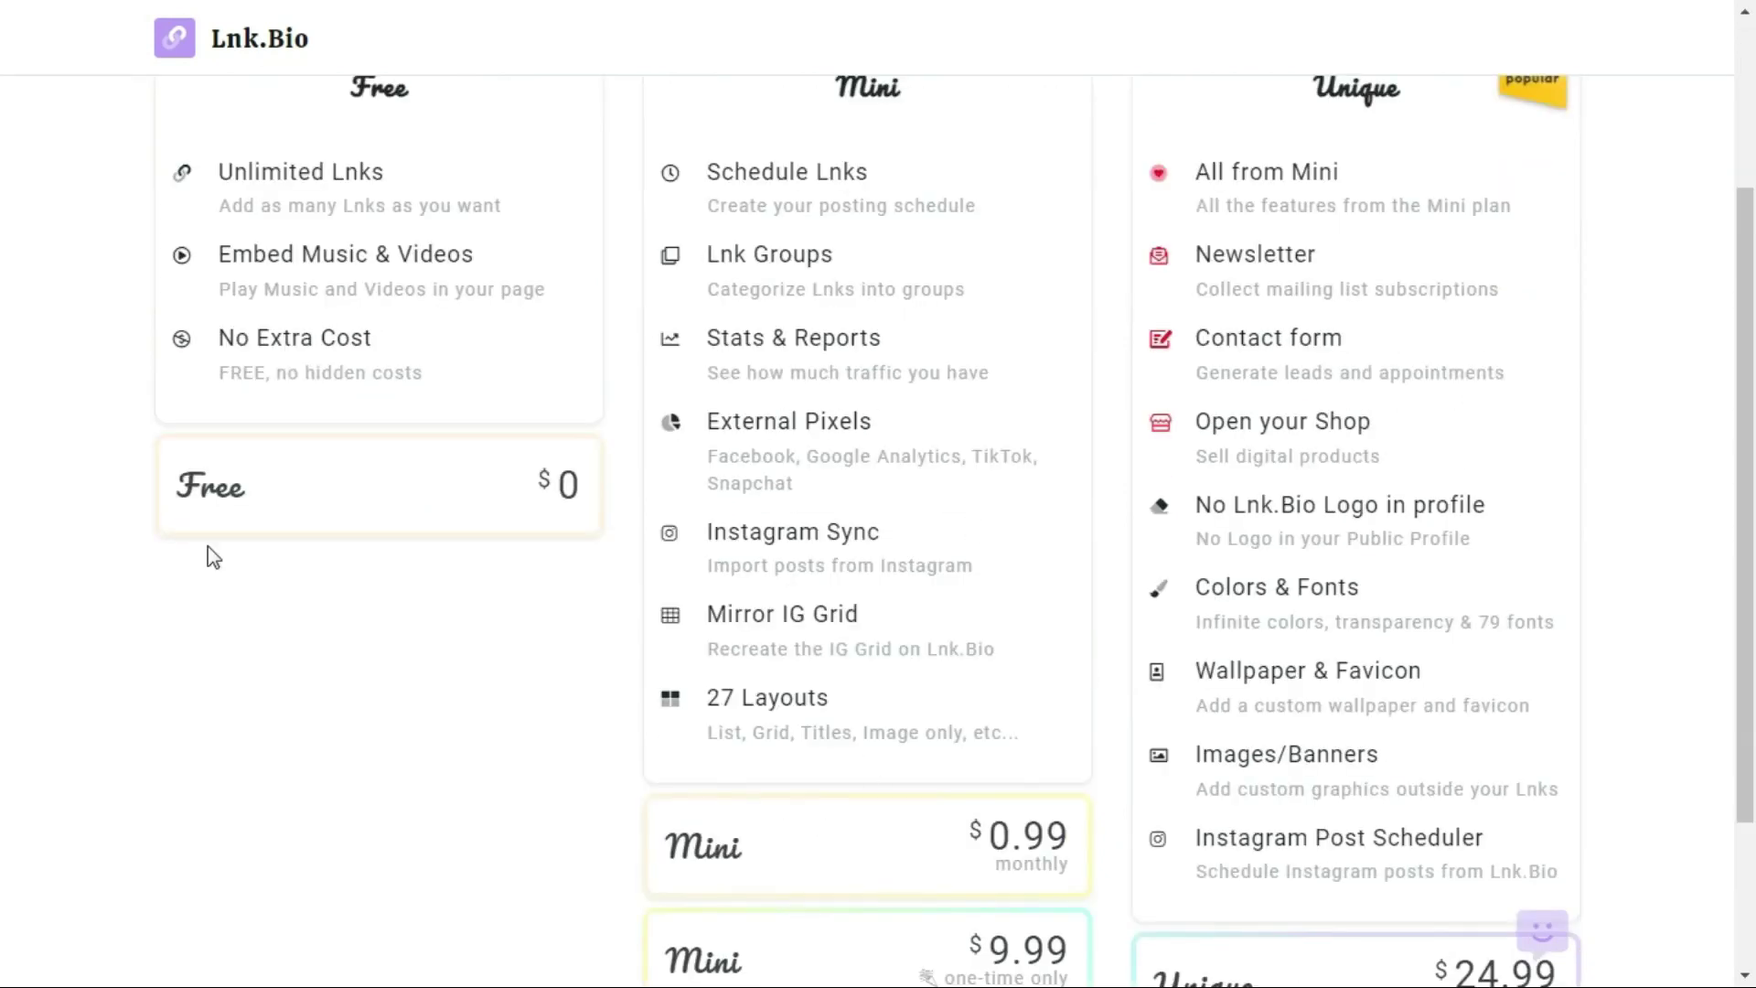
pyautogui.click(373, 483)
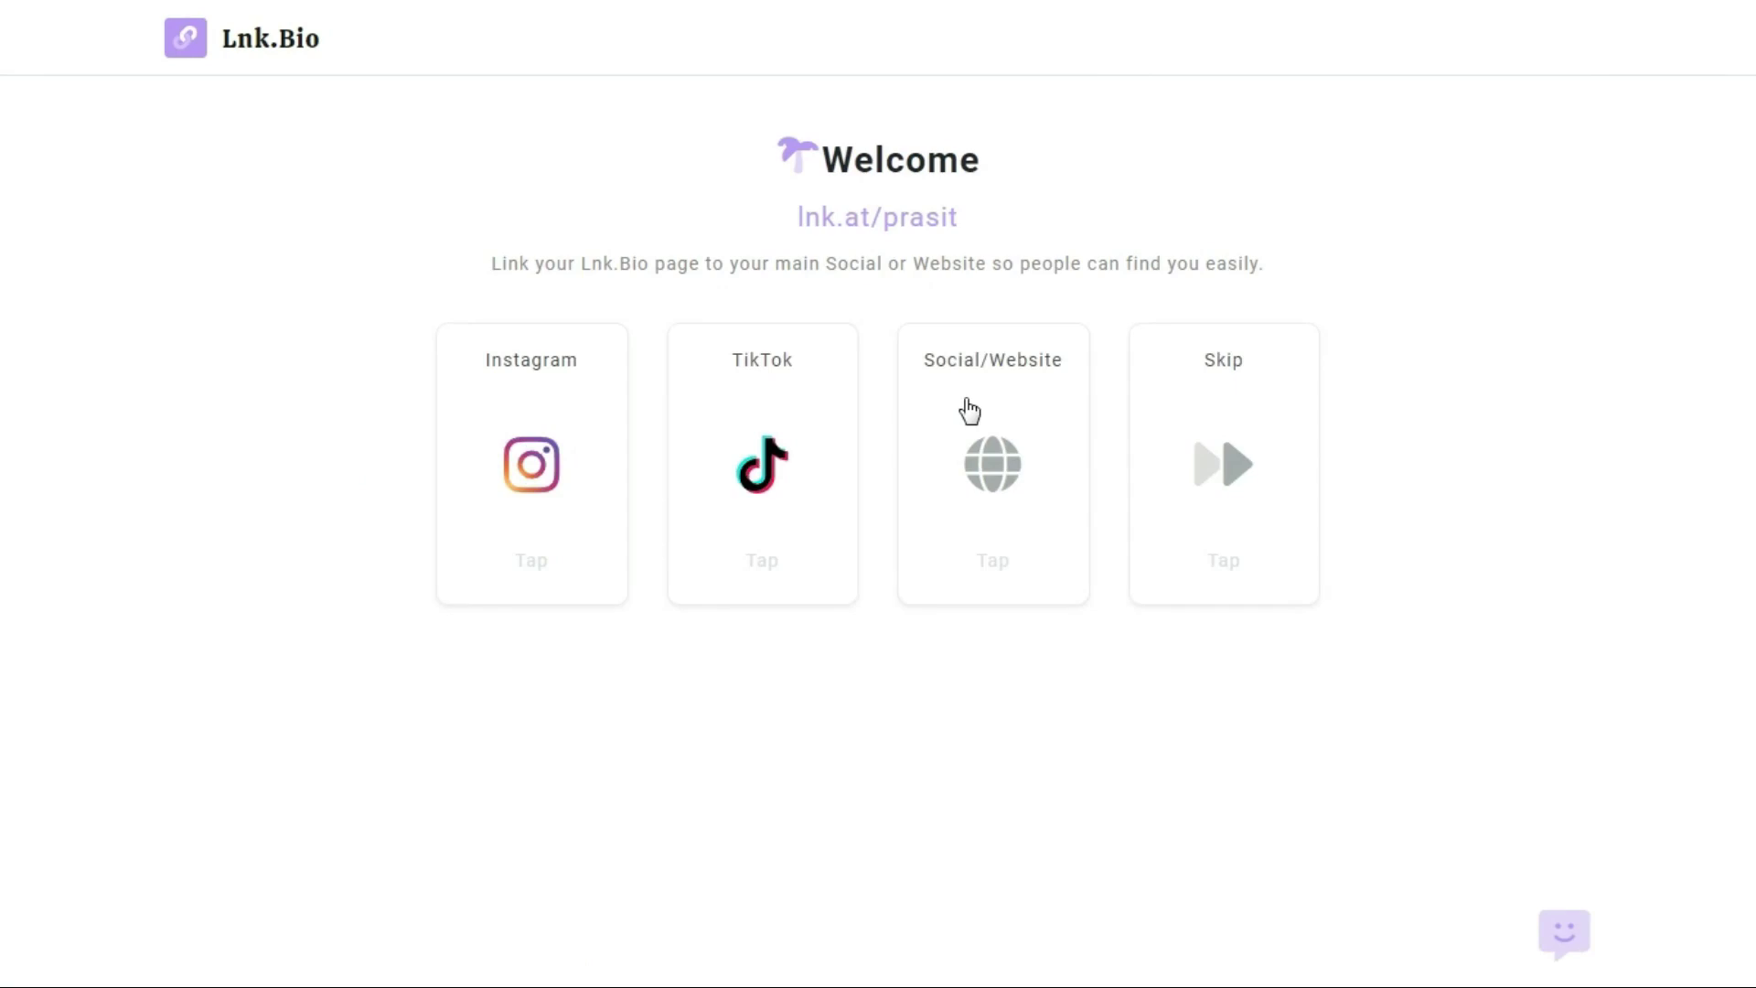
pyautogui.click(1242, 463)
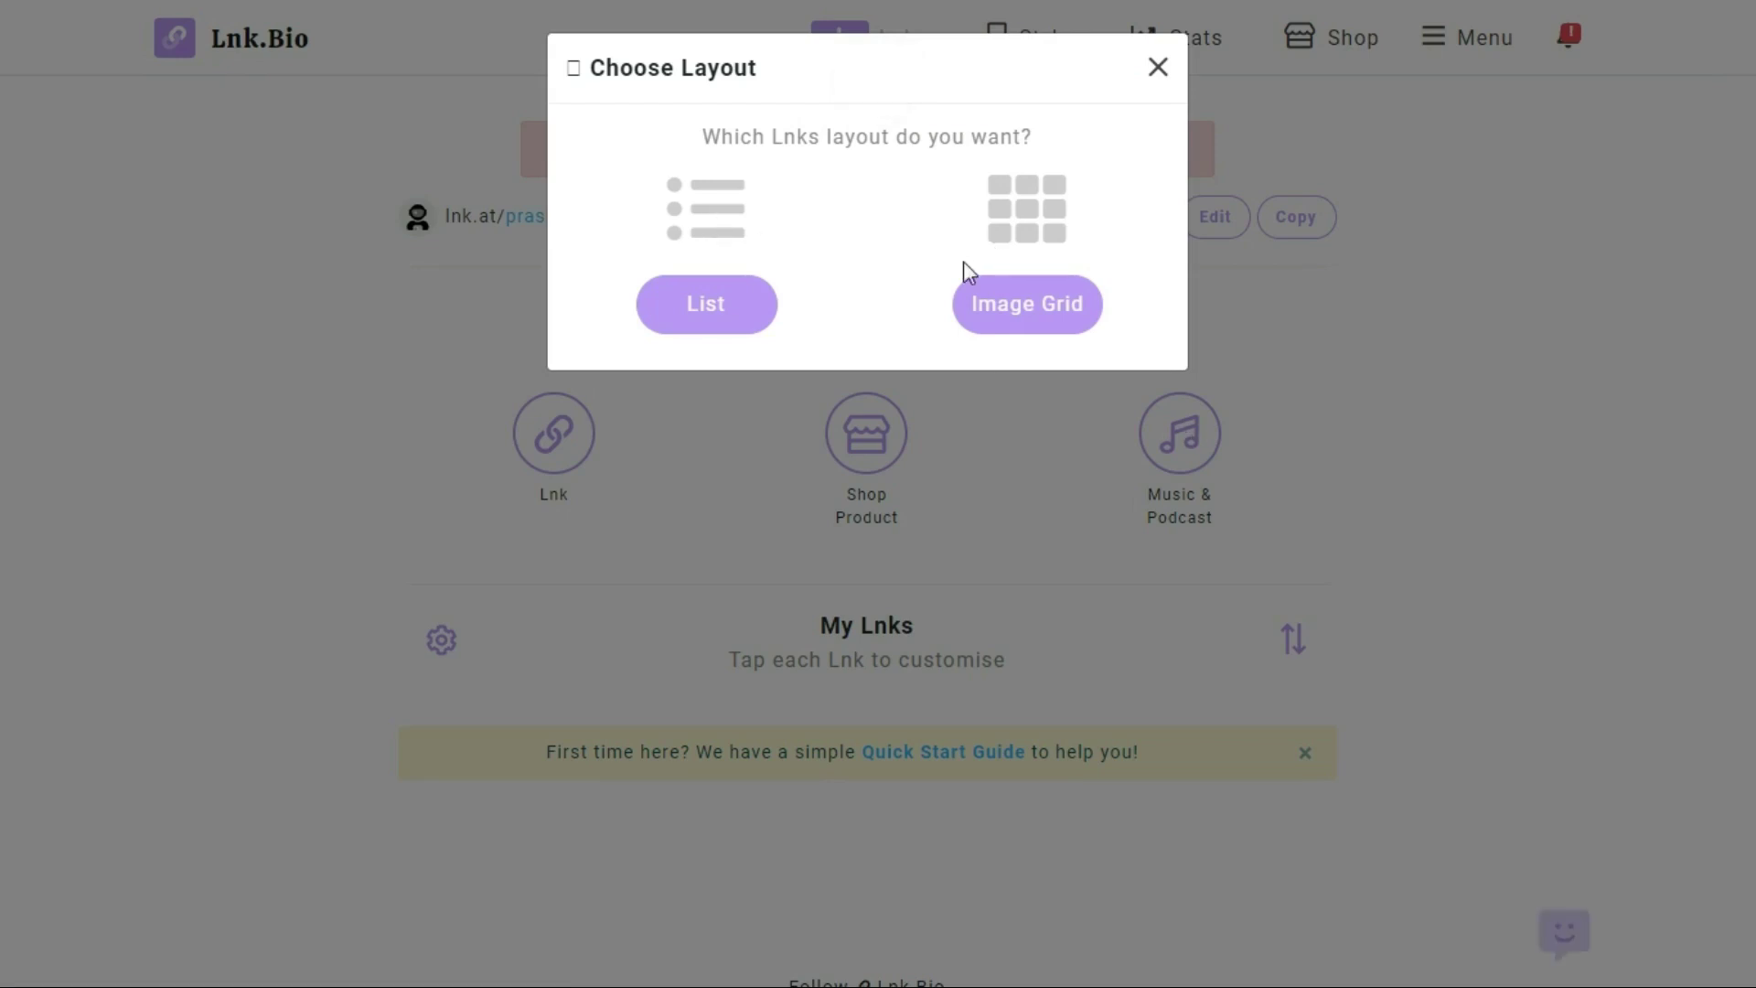
# Try the Image Grid layout, go back and set the Lnks layout to List, and close the layout dialog
pyautogui.click(1058, 326)
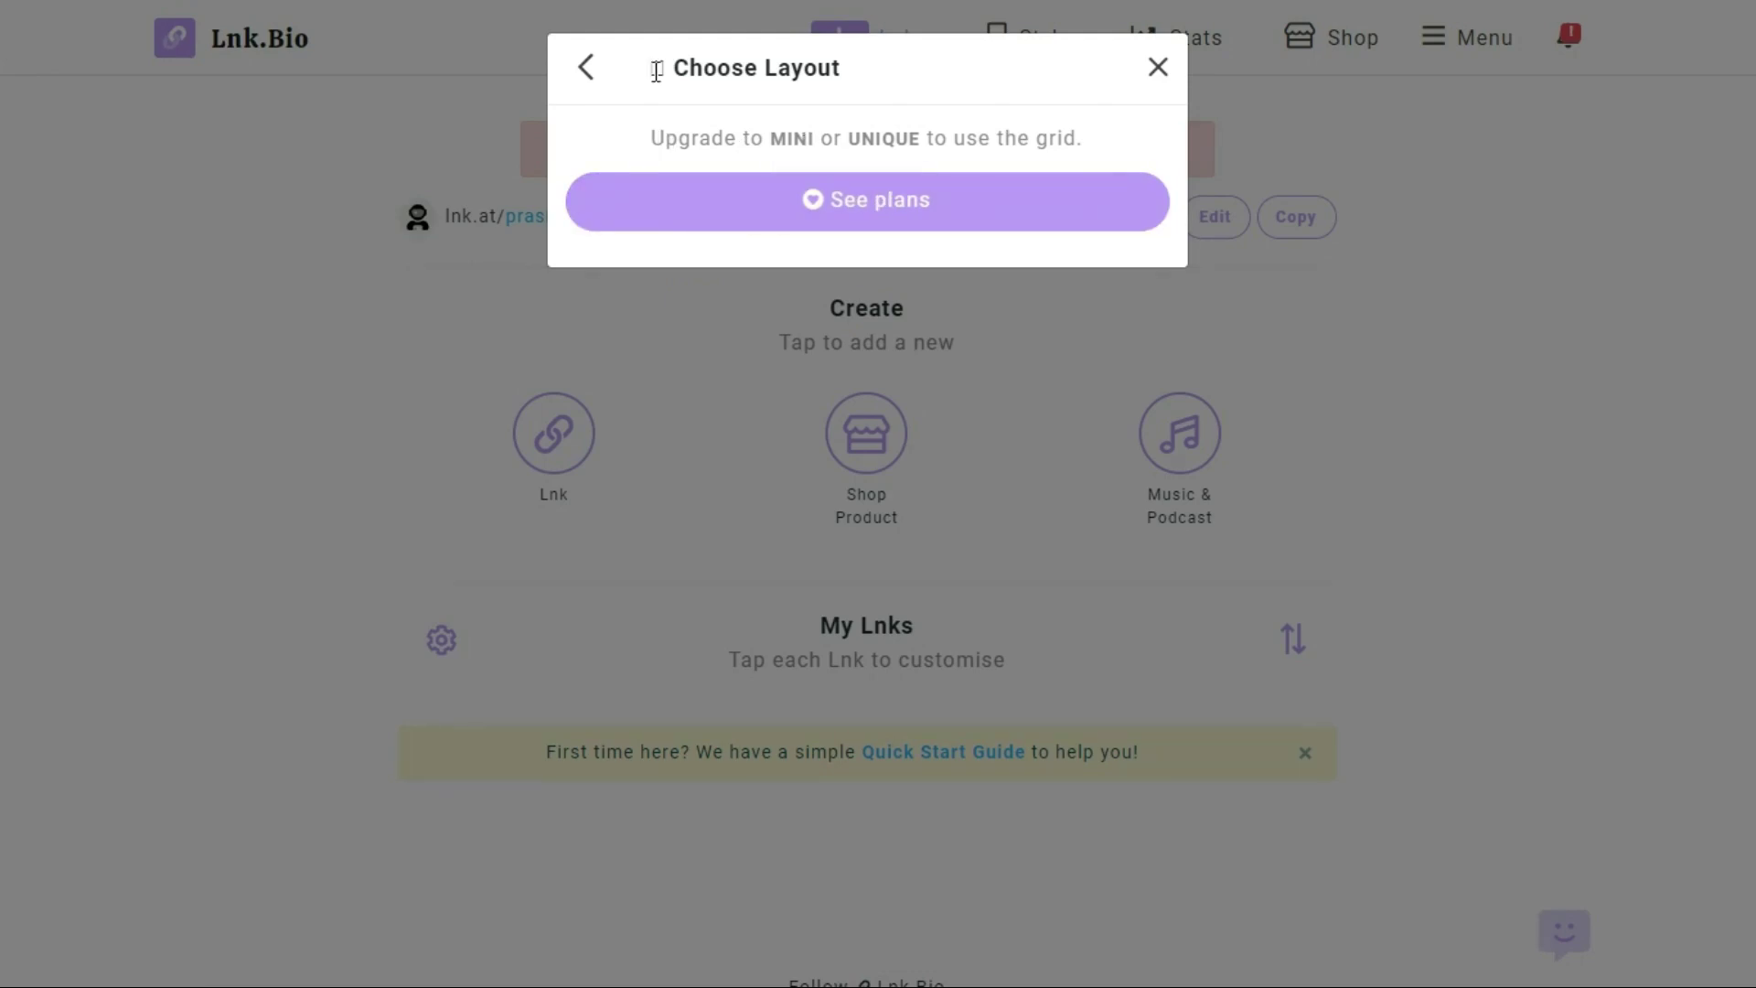
pyautogui.click(590, 67)
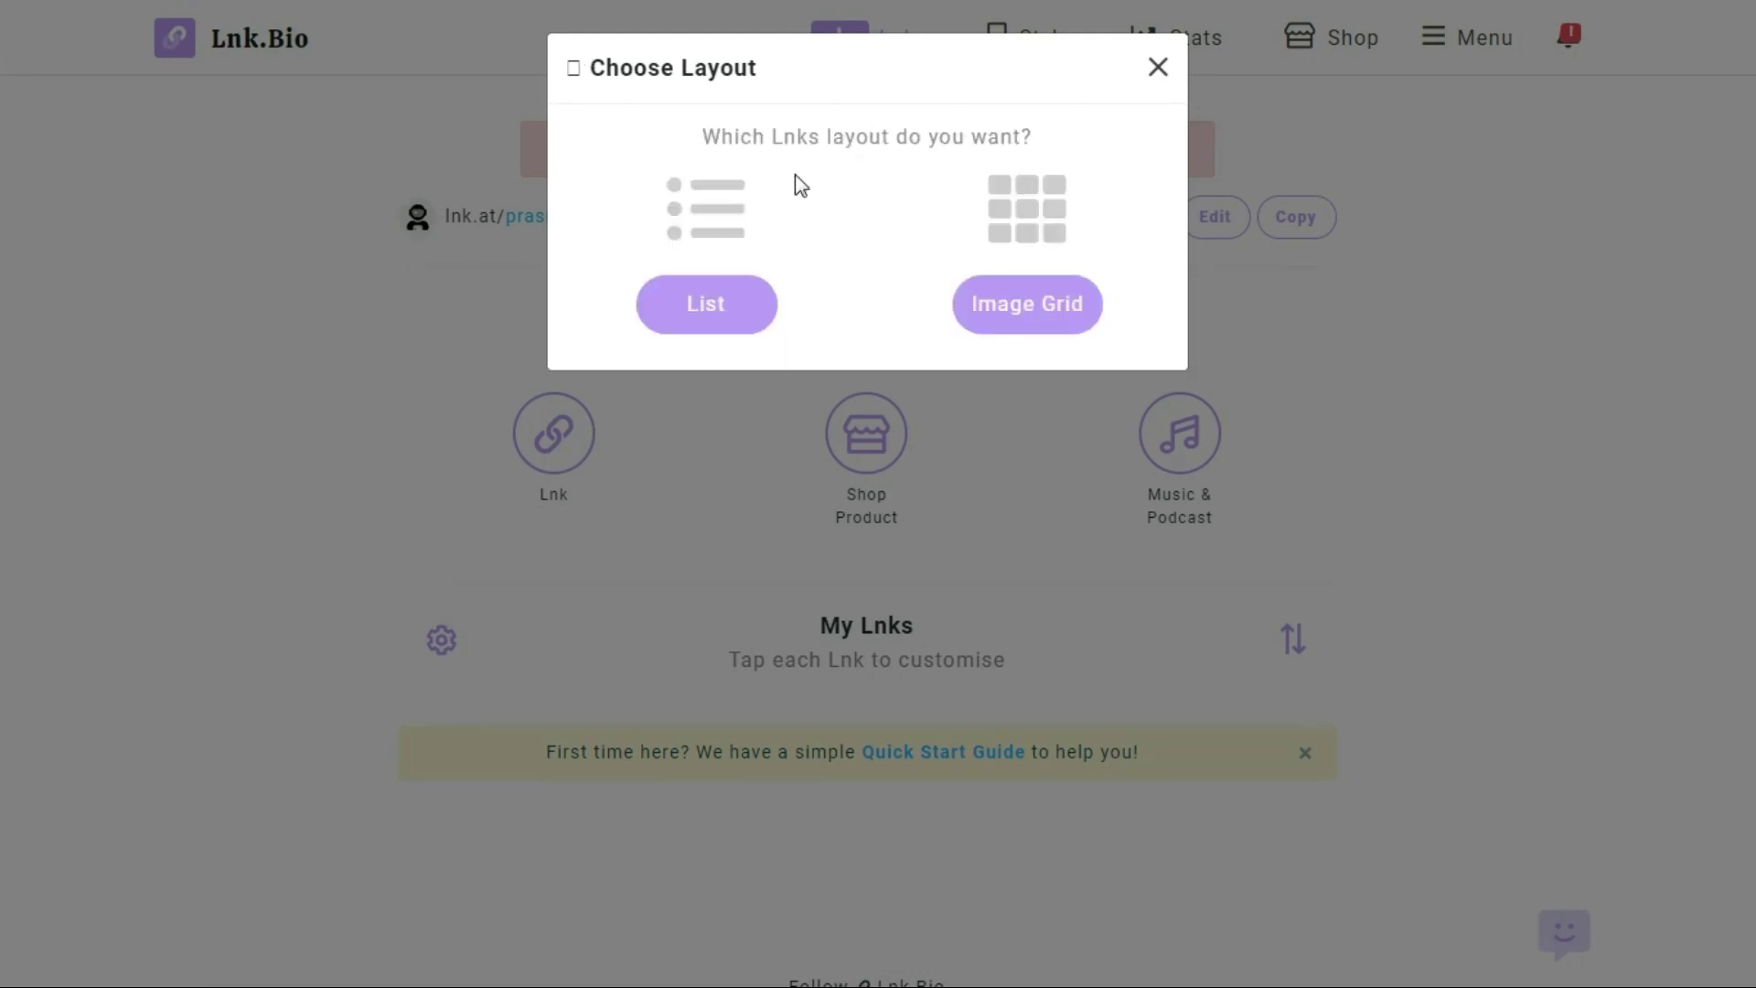
pyautogui.click(722, 209)
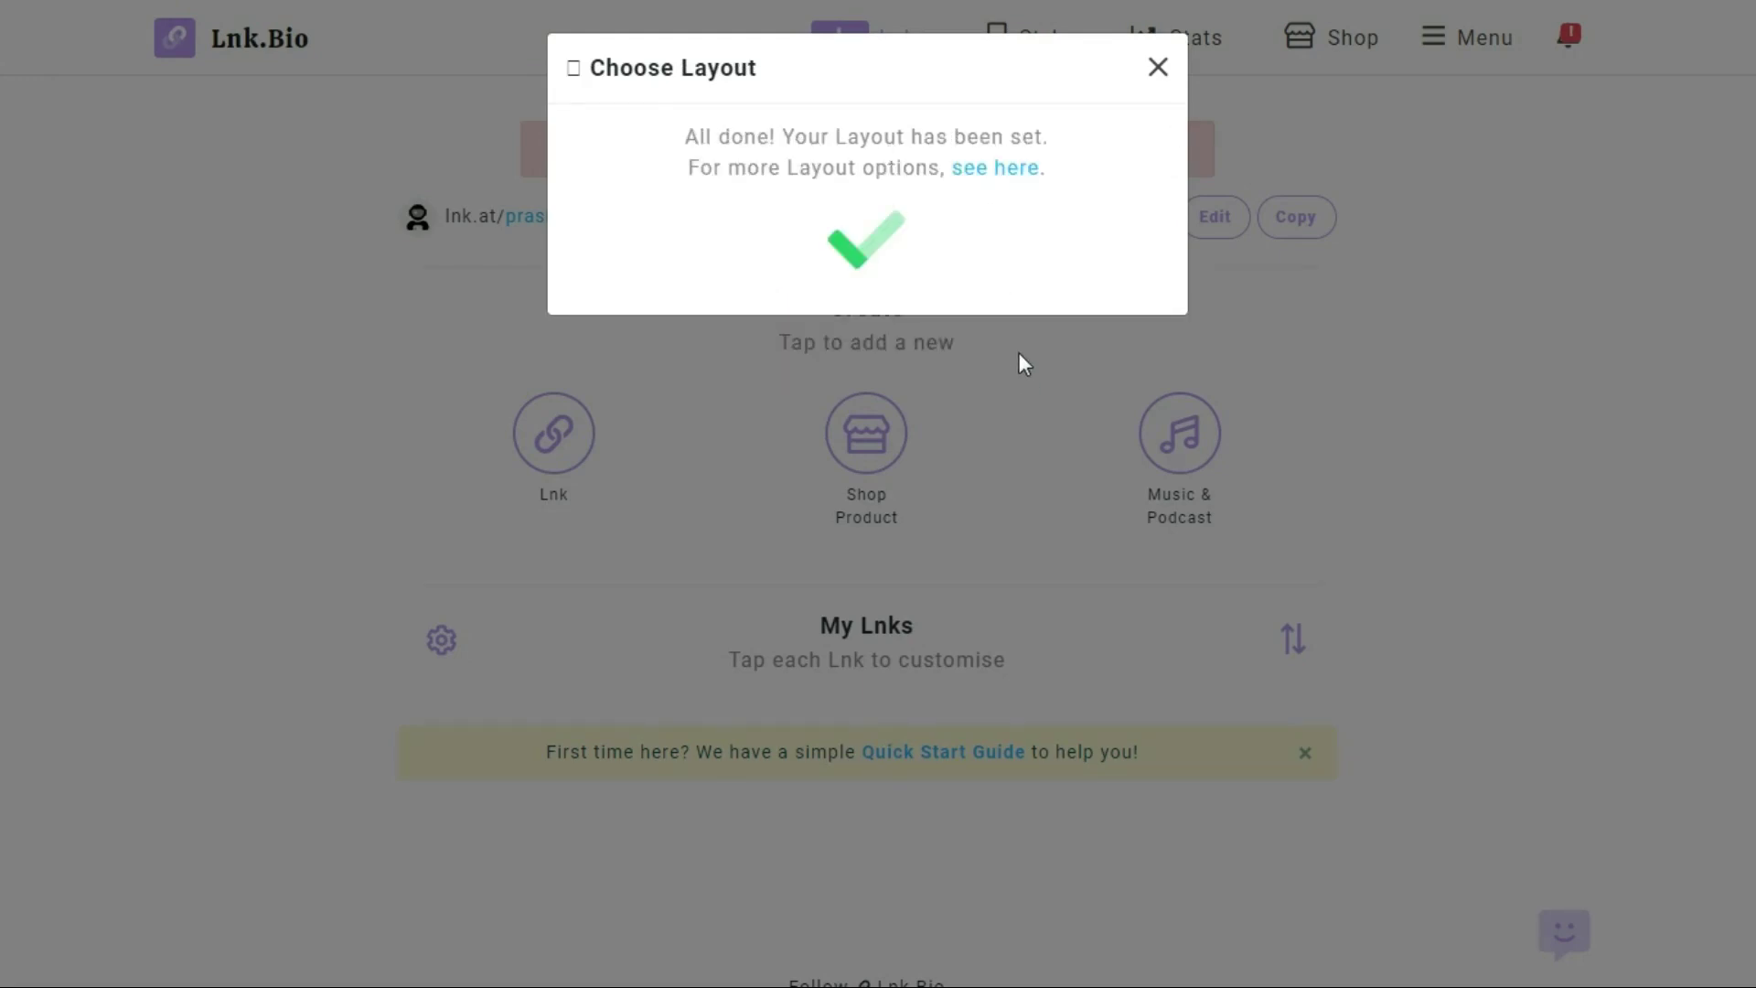
pyautogui.click(1158, 69)
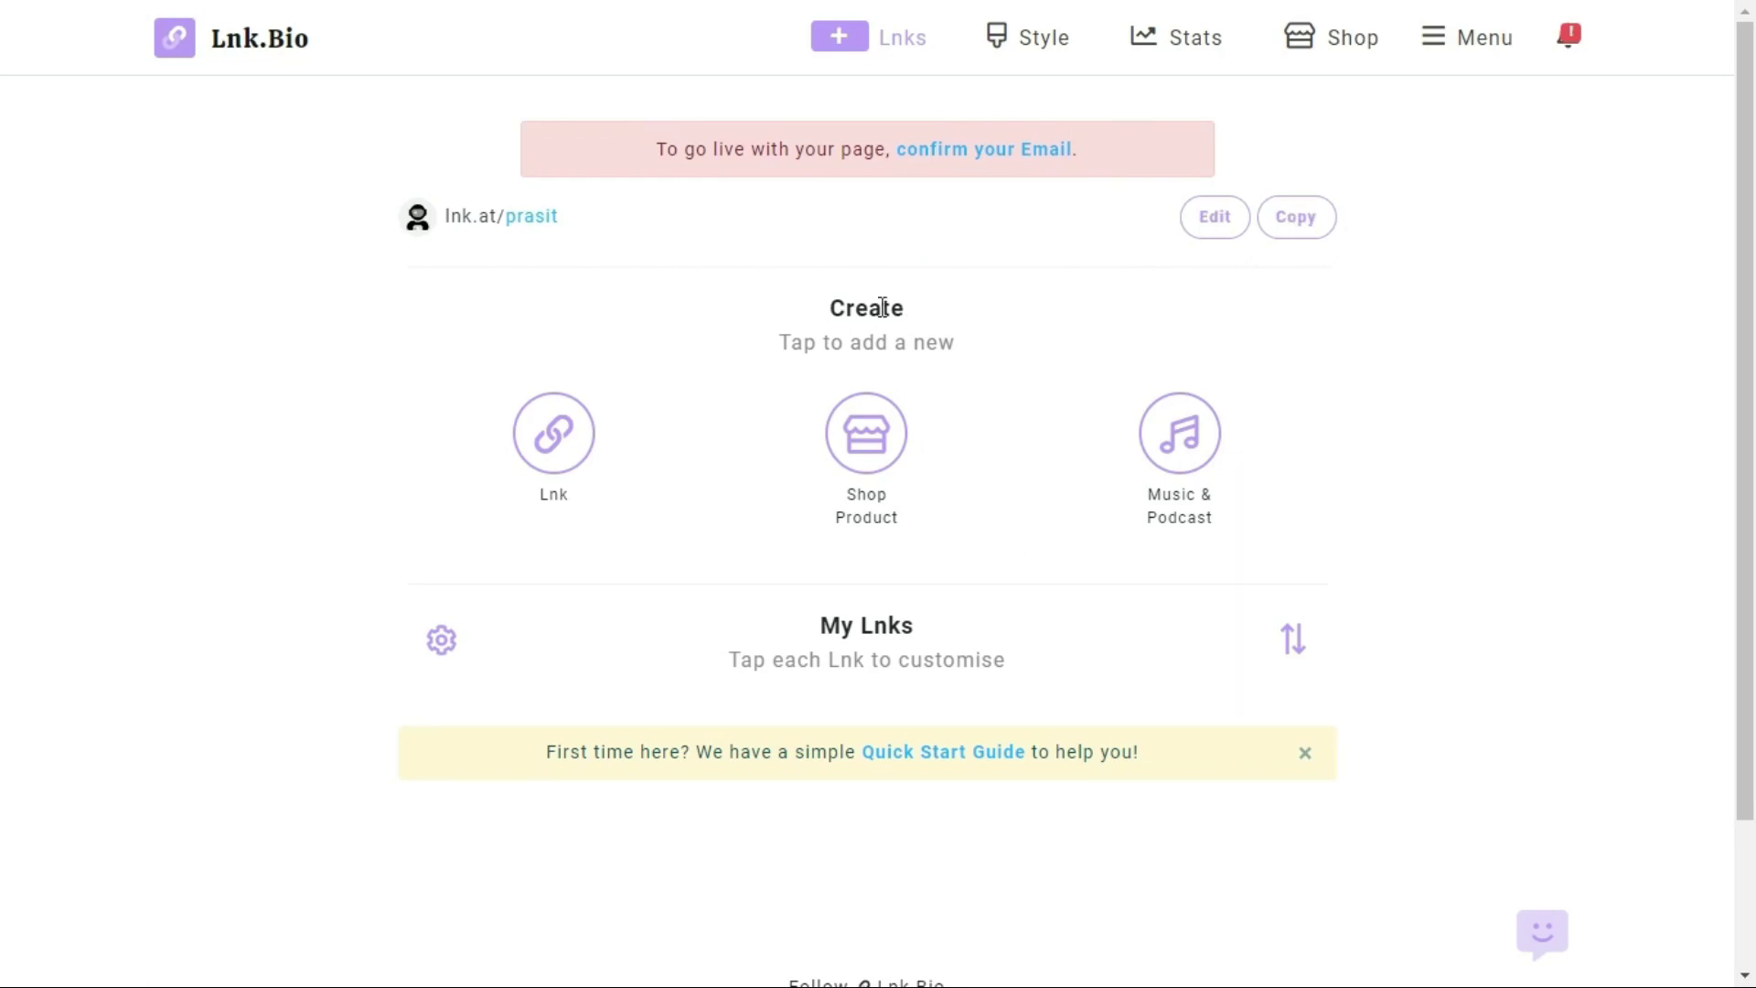
# Examine the form for adding a Lnk, close it without saving, and open the option to add a shop product
pyautogui.click(561, 453)
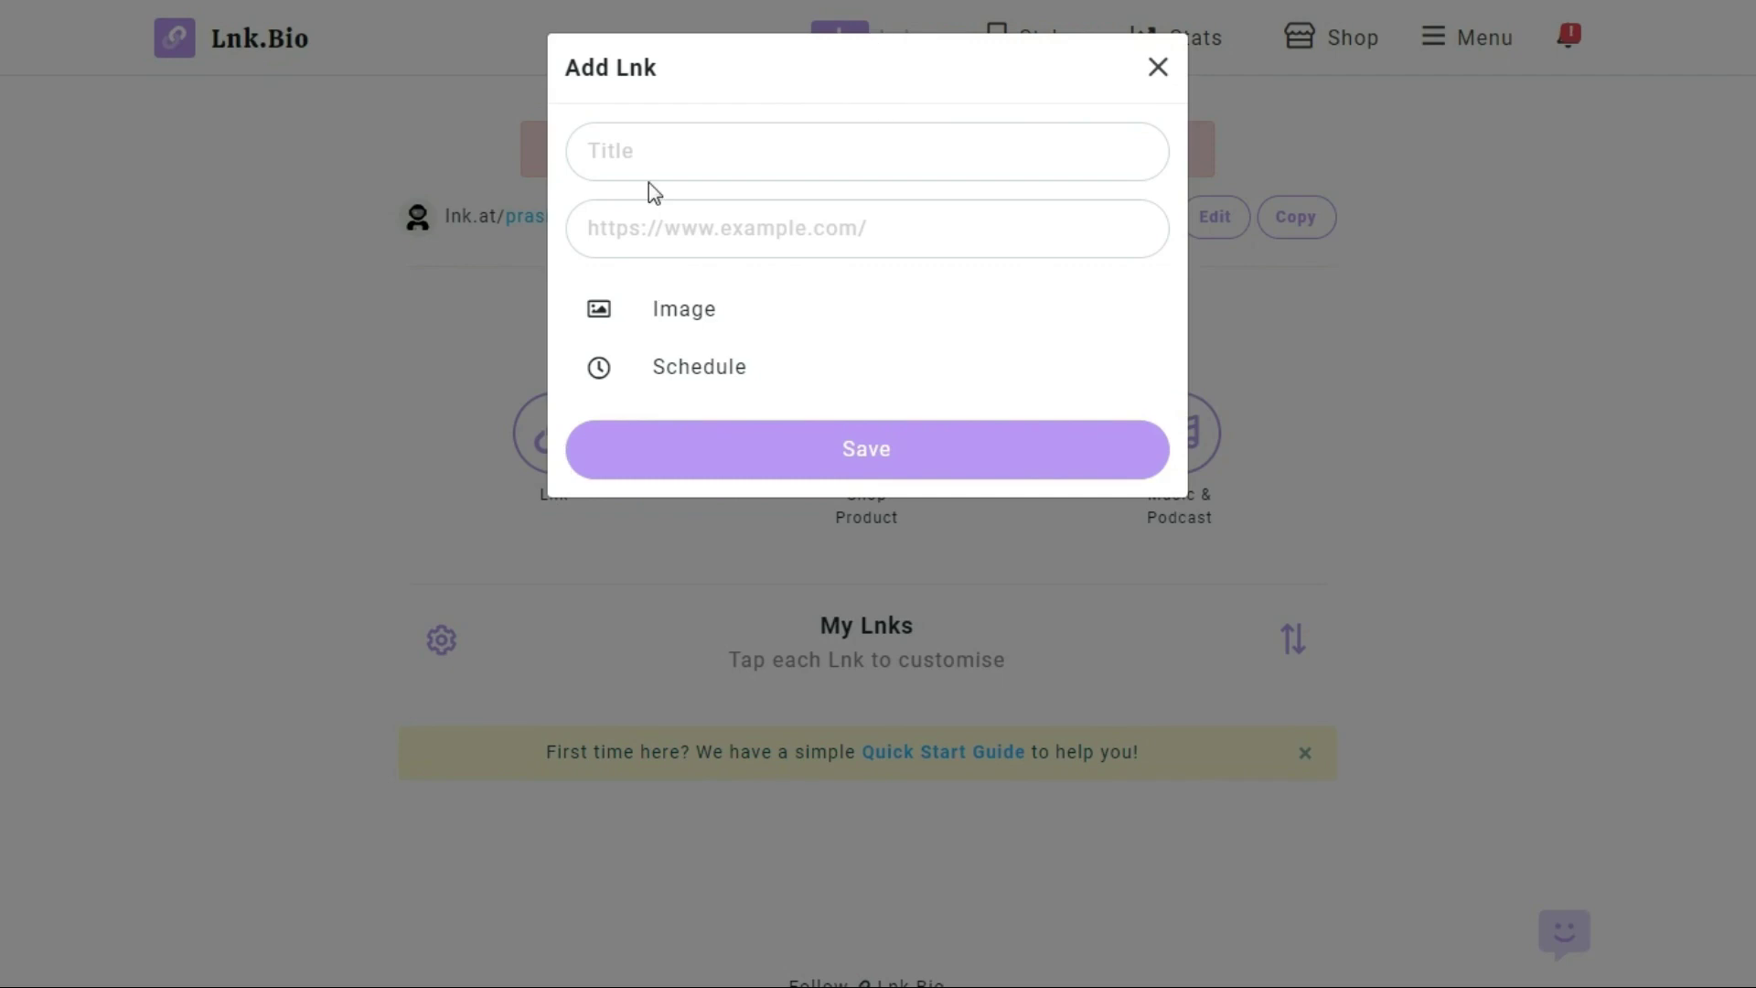
pyautogui.click(656, 157)
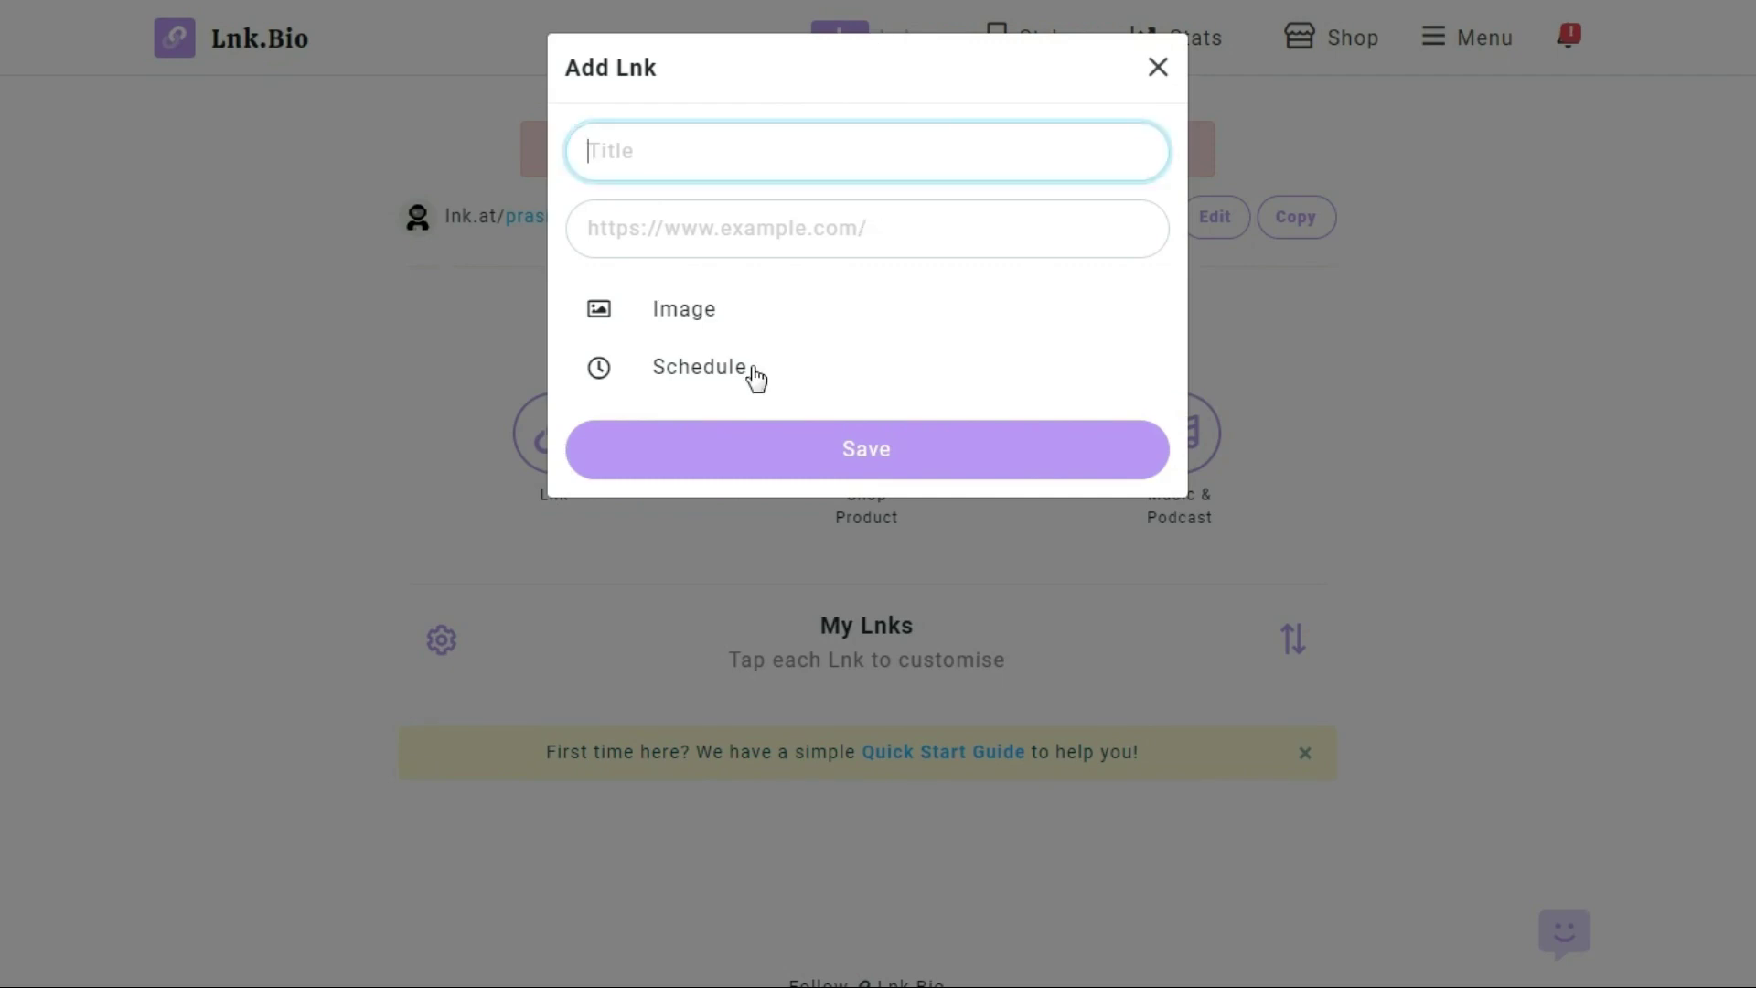
pyautogui.click(1157, 67)
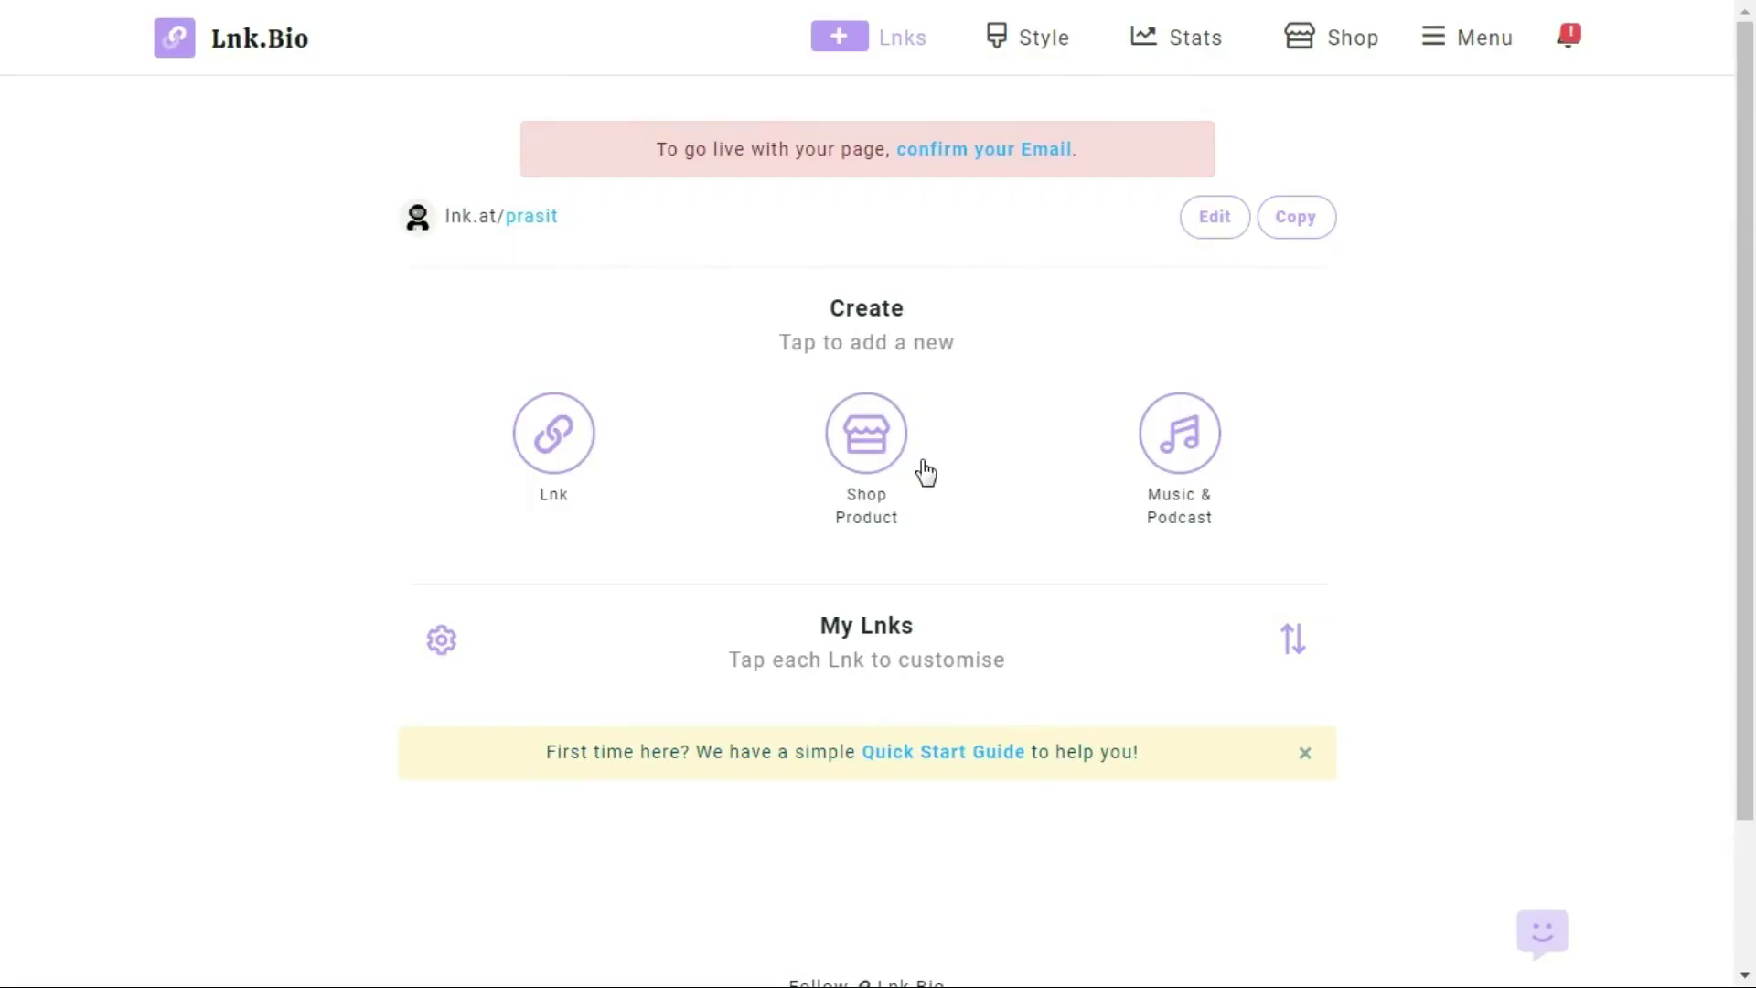
pyautogui.click(866, 437)
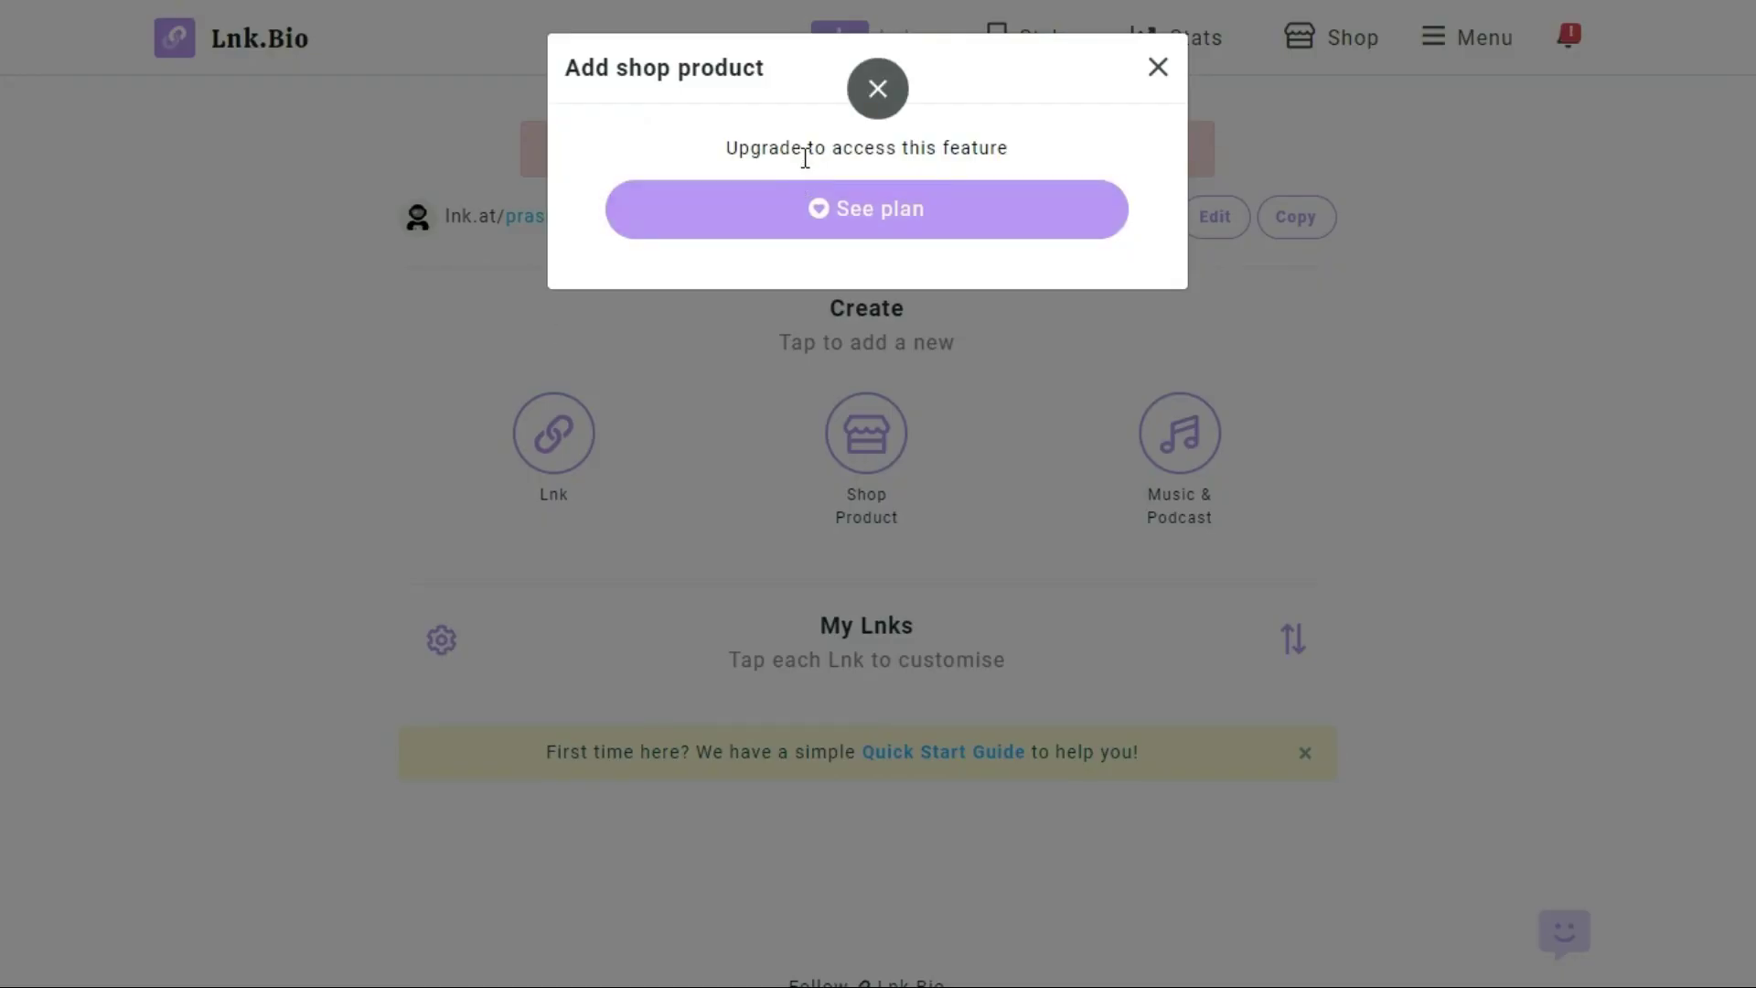
# Dismiss the shop product dialog, review the music services offered for adding music, and close the form without saving
pyautogui.click(1204, 428)
pyautogui.click(1198, 422)
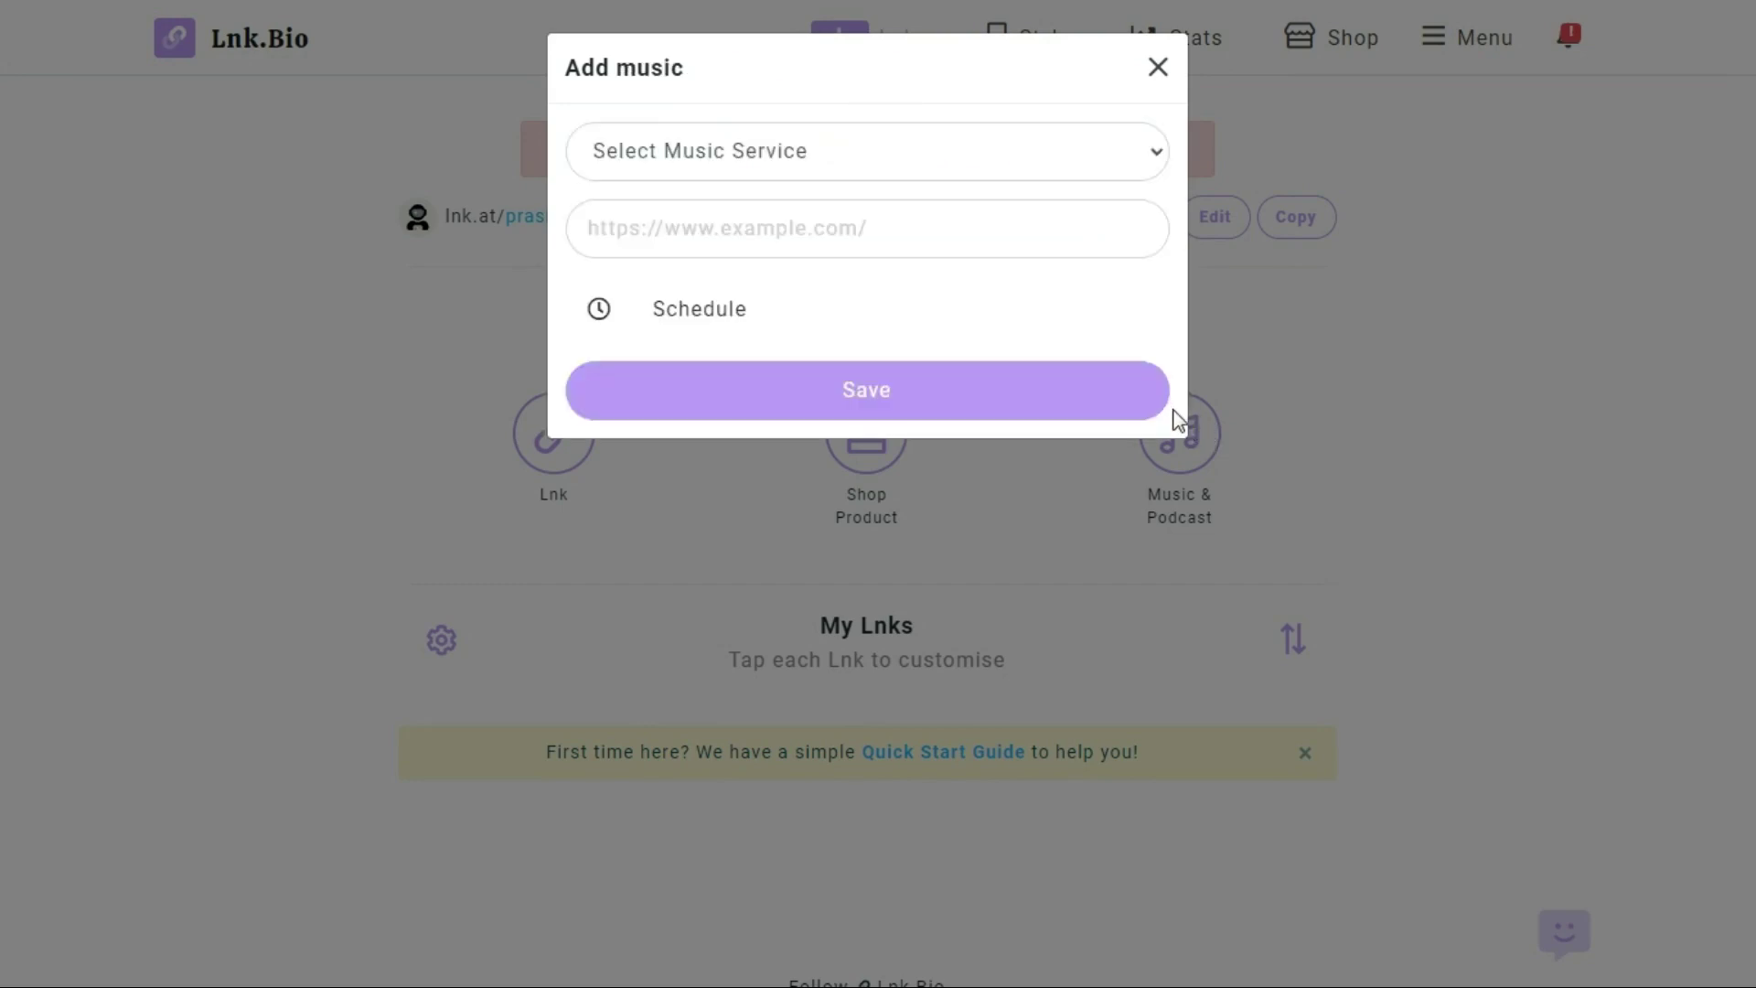
pyautogui.click(779, 151)
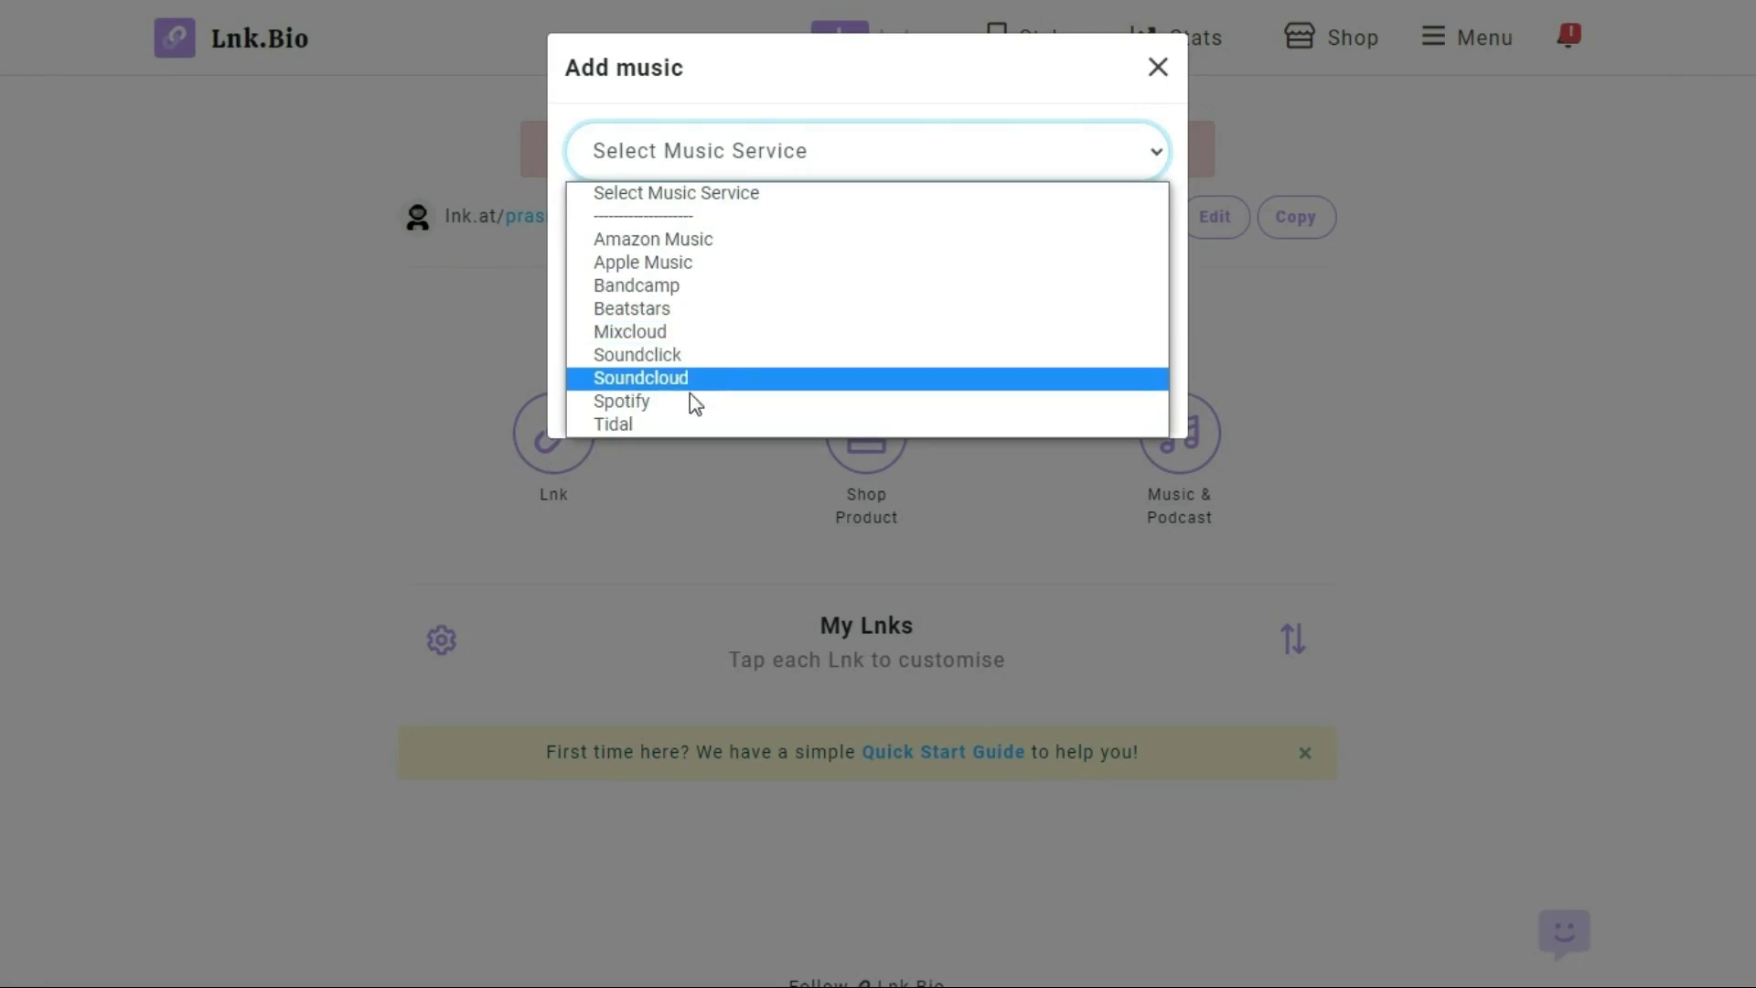
pyautogui.click(1153, 73)
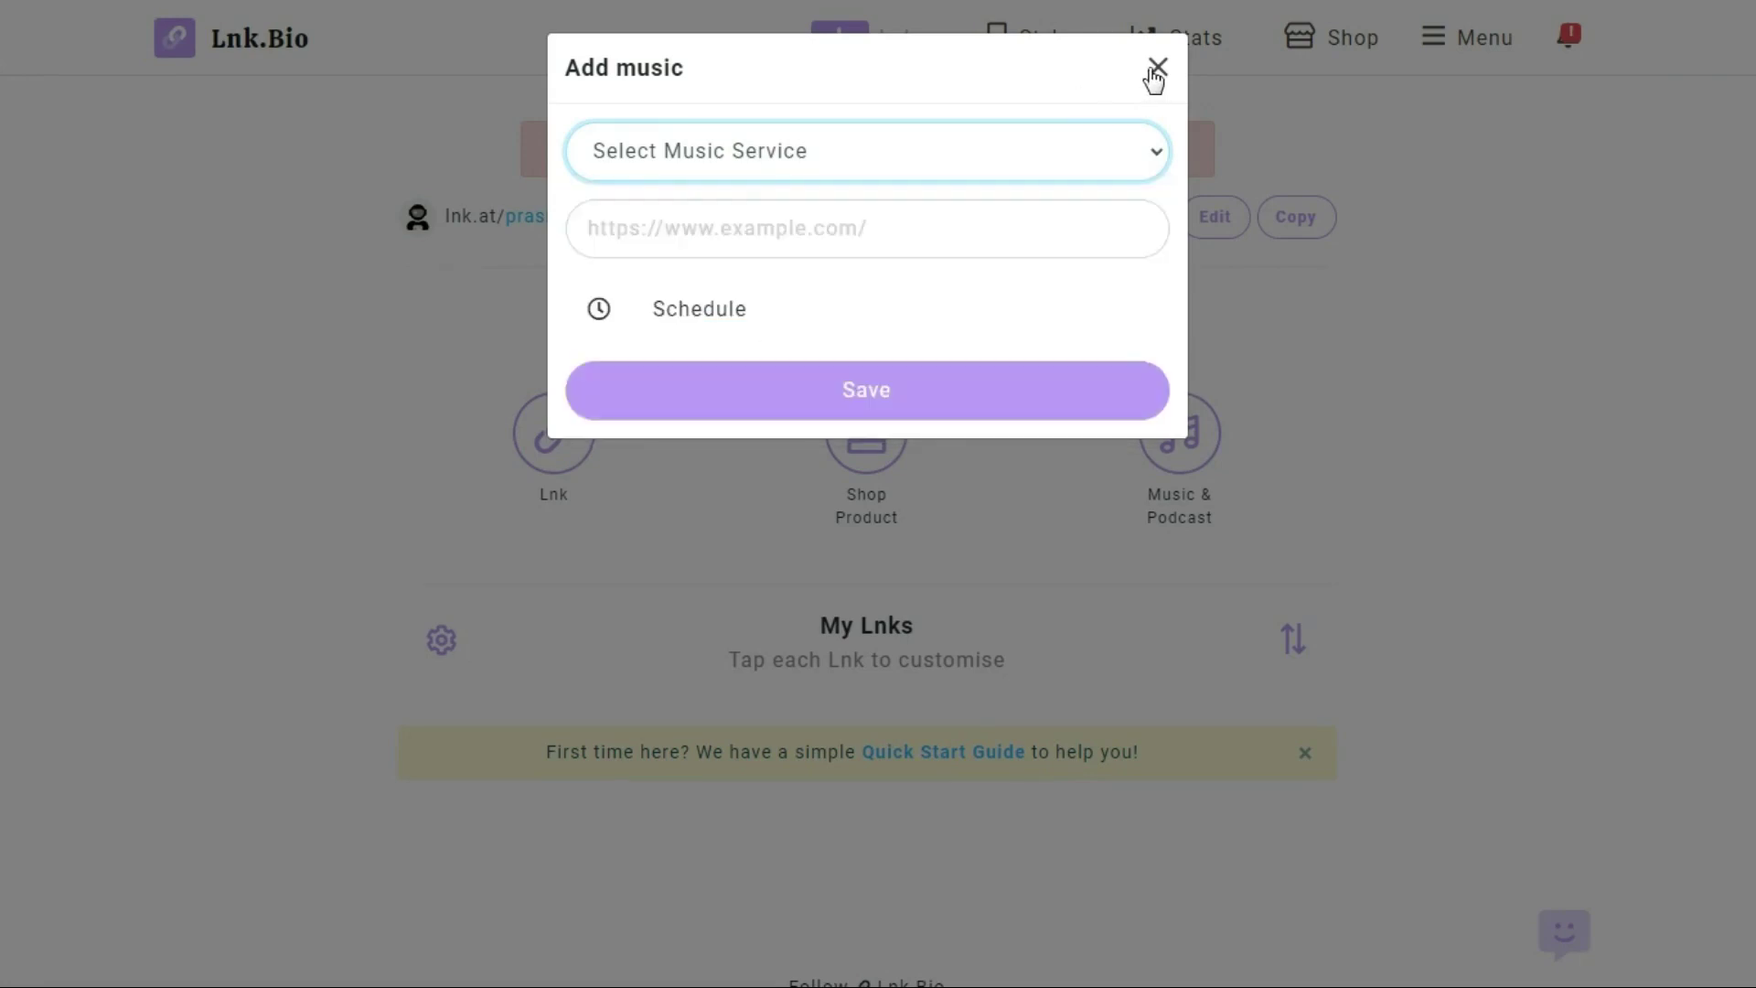
pyautogui.click(1156, 69)
# Examine the admin interface settings for My Lnks and close them without changes
pyautogui.scroll(-2, 964, 580)
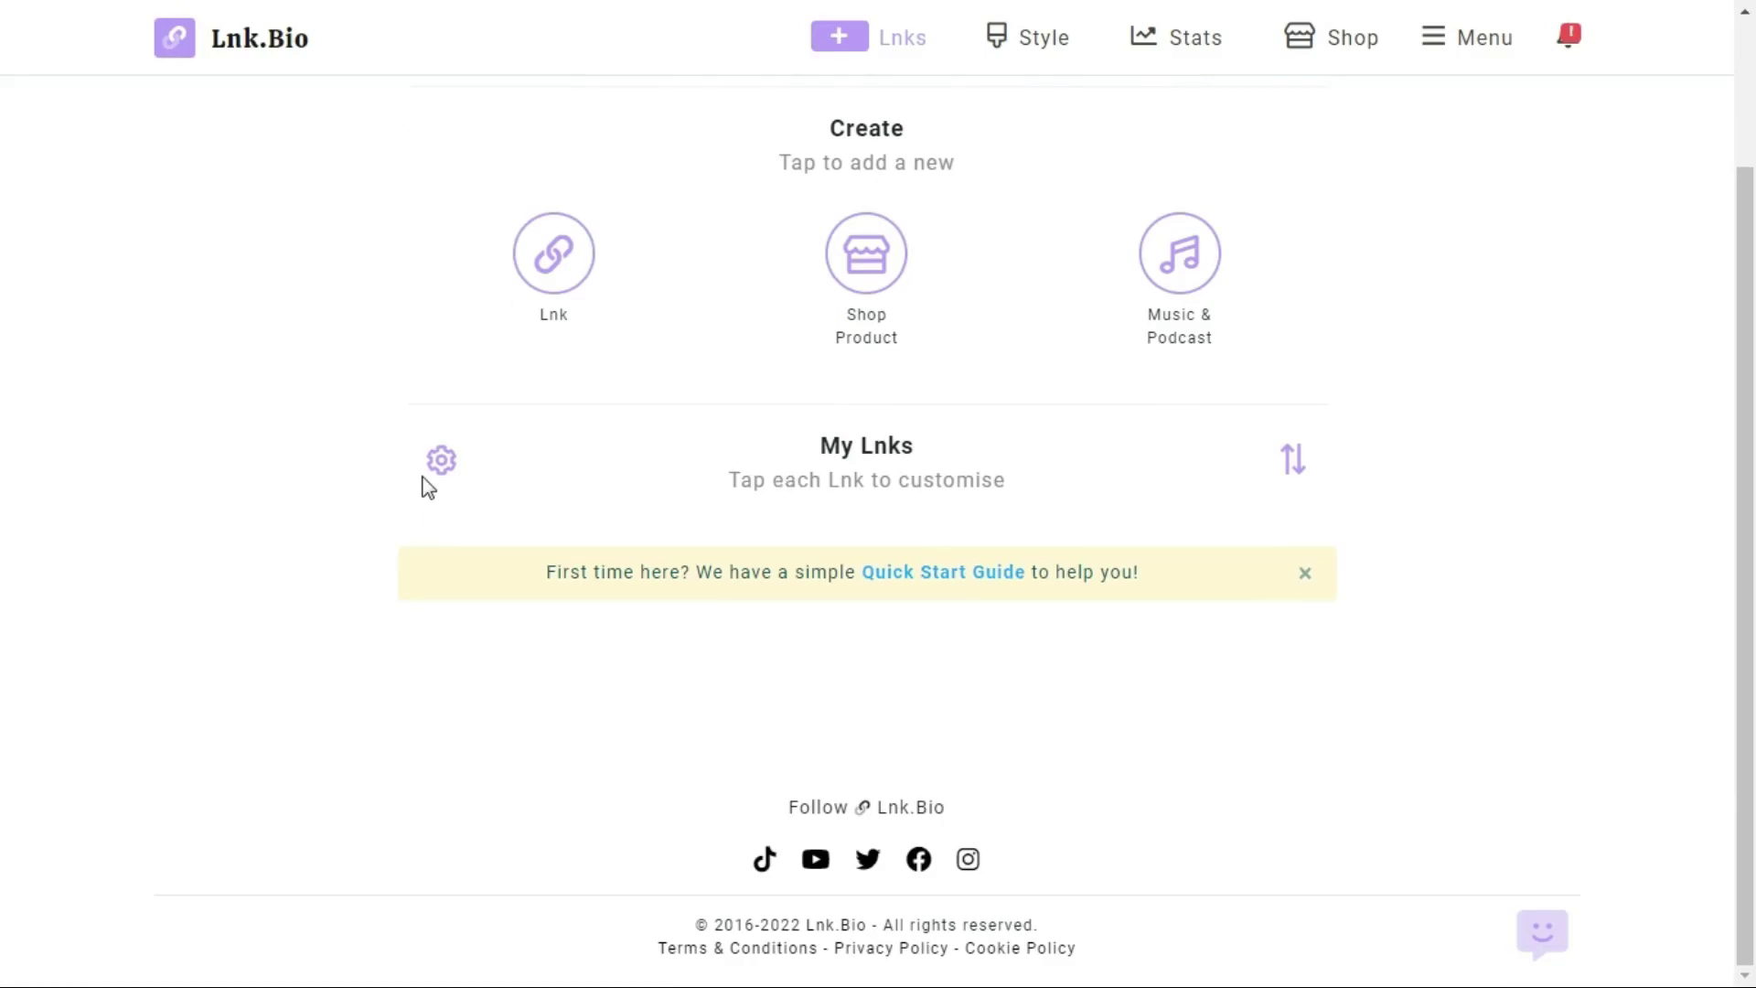
pyautogui.click(441, 460)
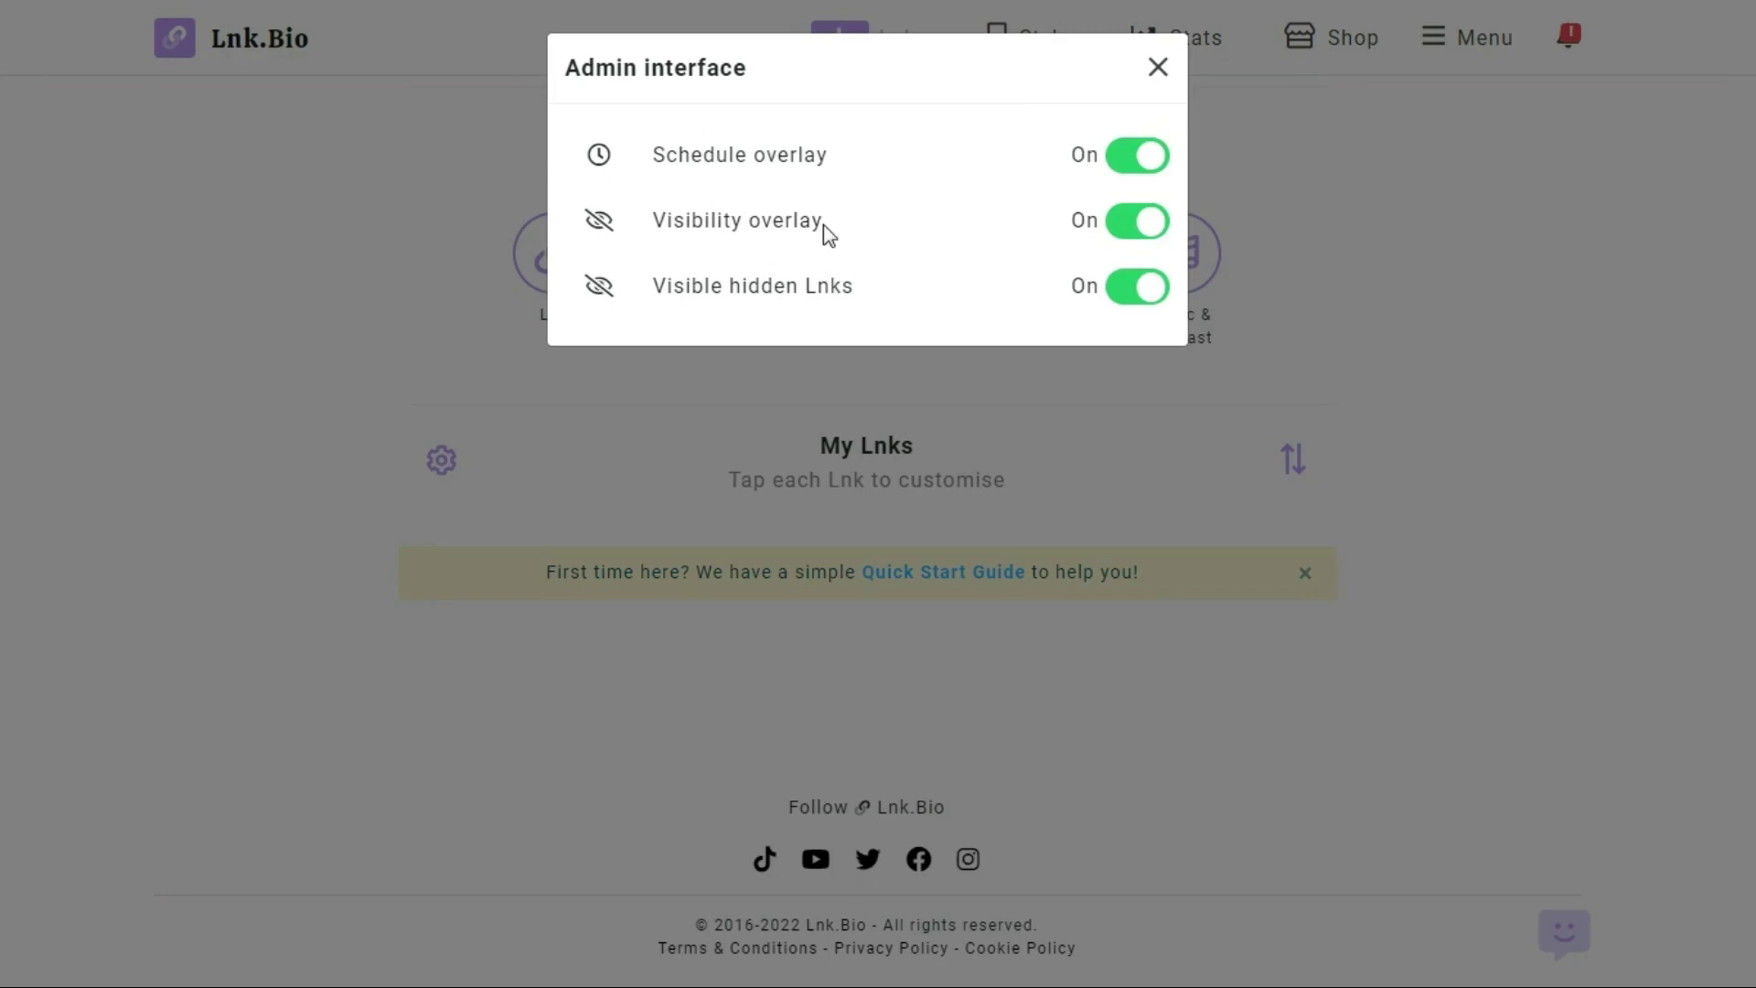
pyautogui.click(1158, 69)
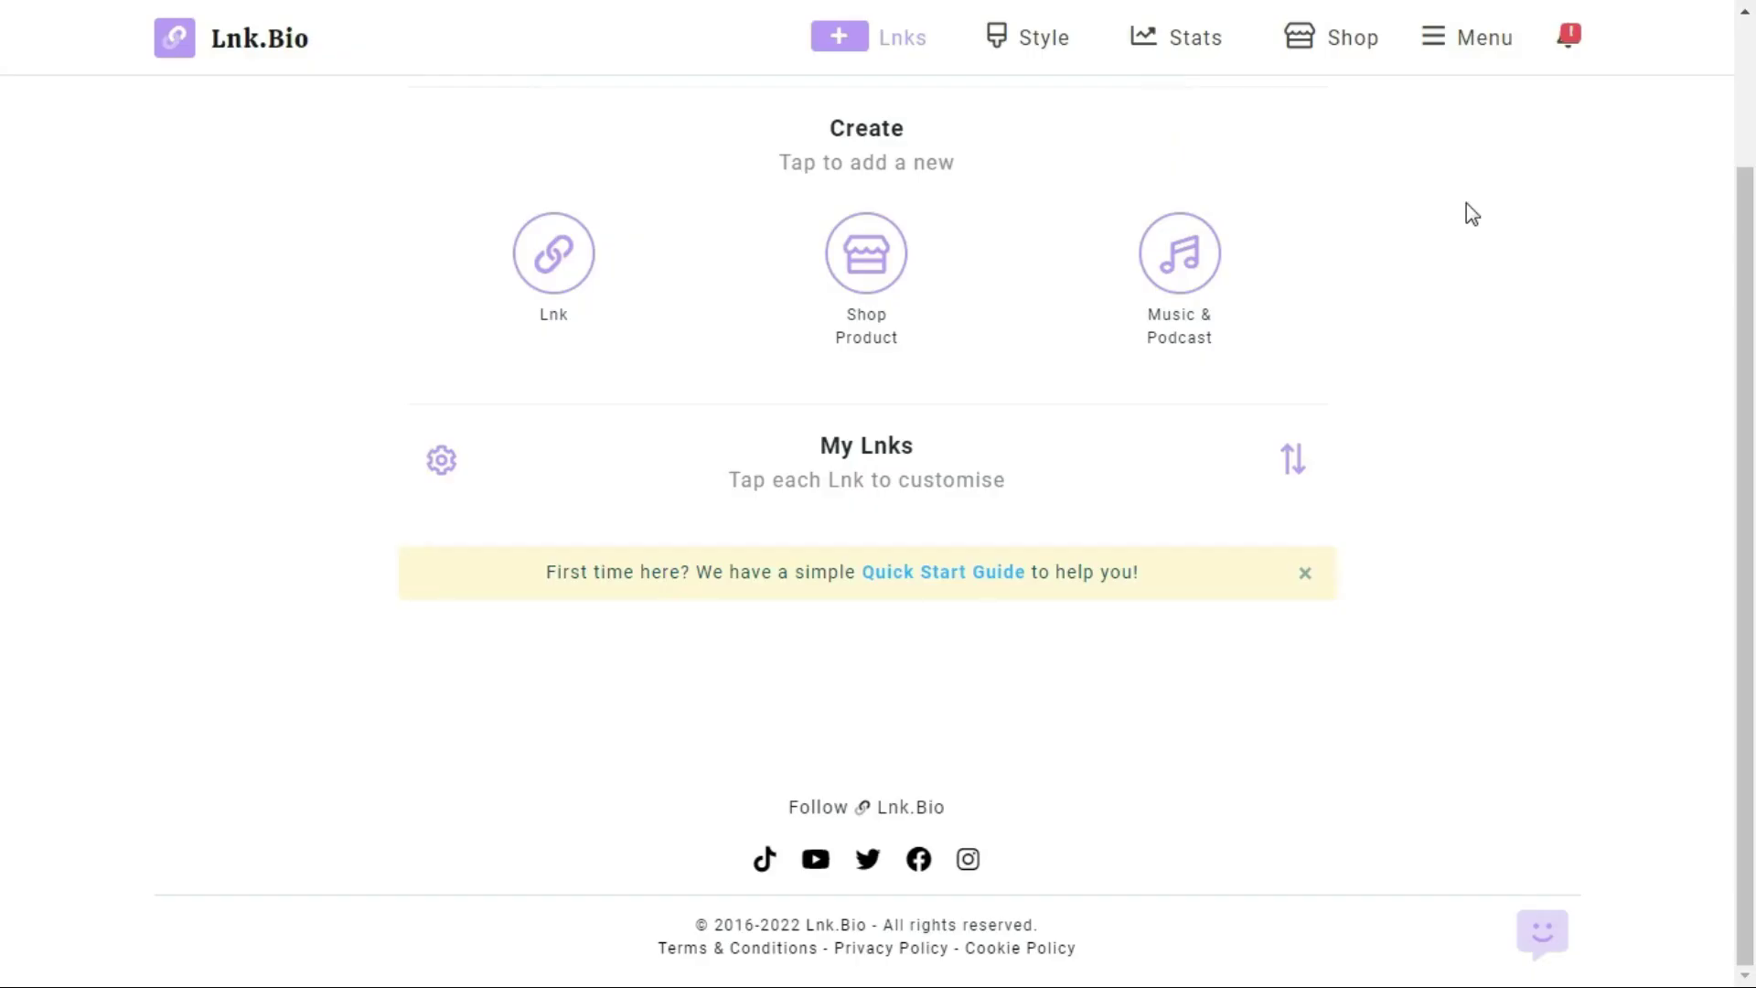
pyautogui.scroll(2, 1347, 384)
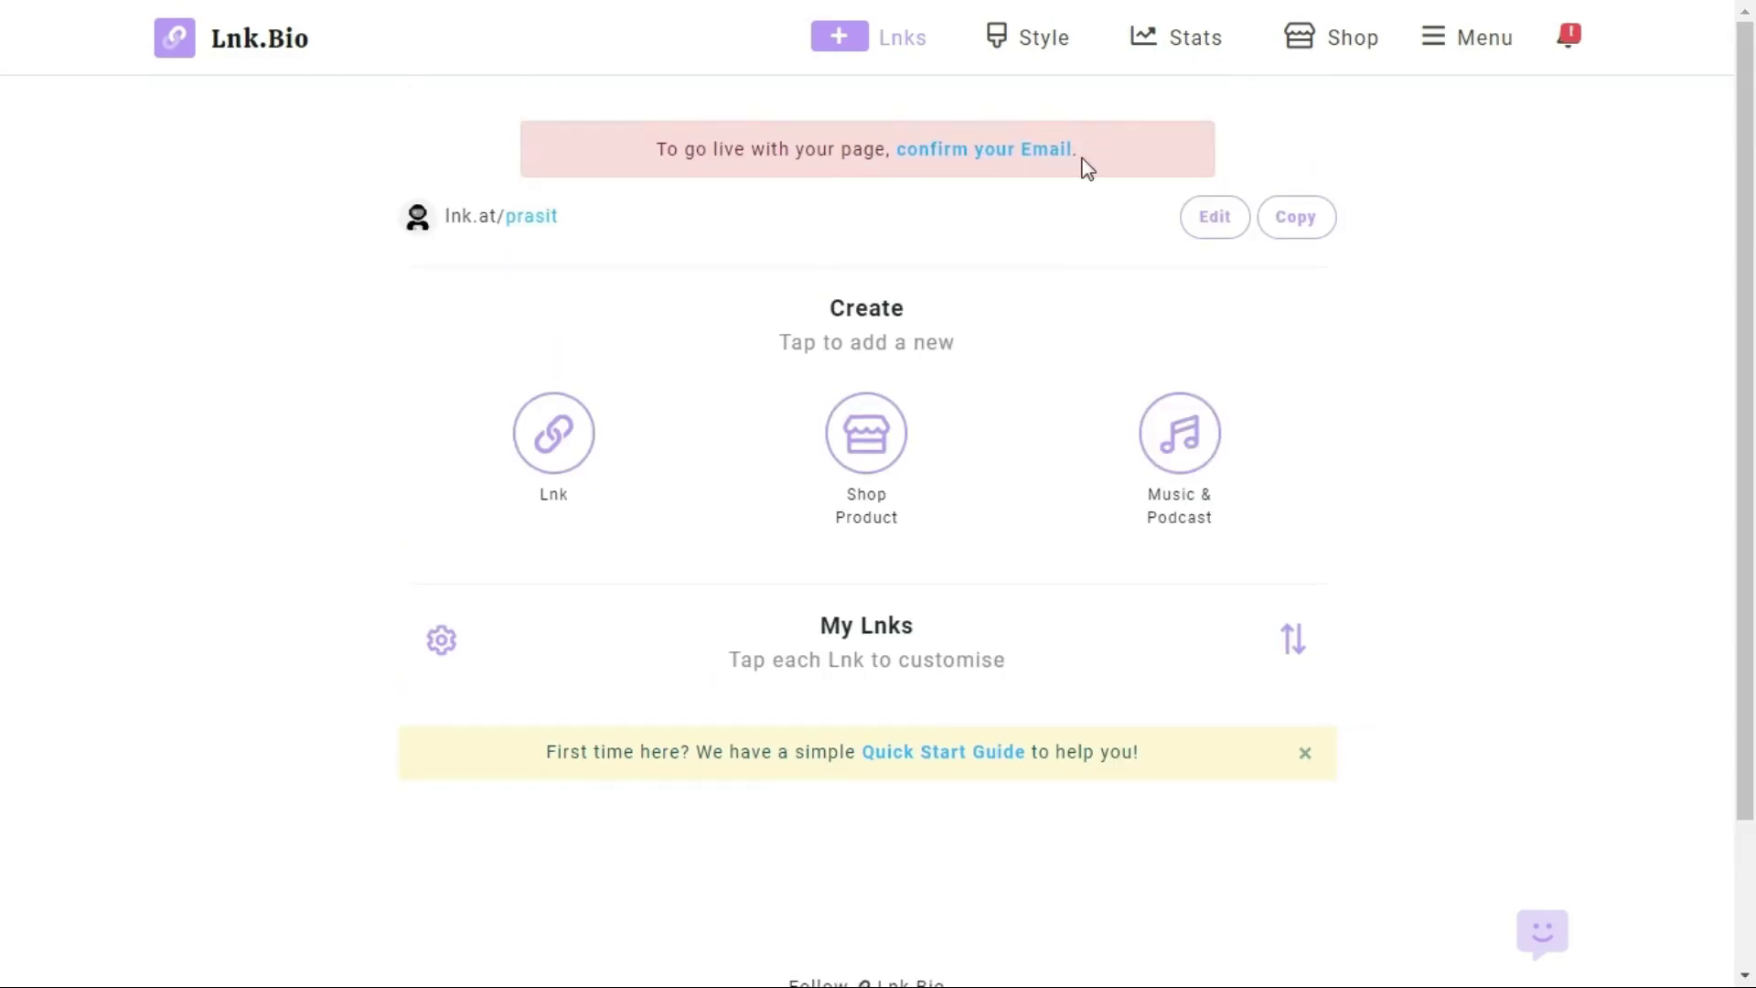
# Open the page's Style editor and examine its styling options and the layout of its blocks
pyautogui.click(1051, 41)
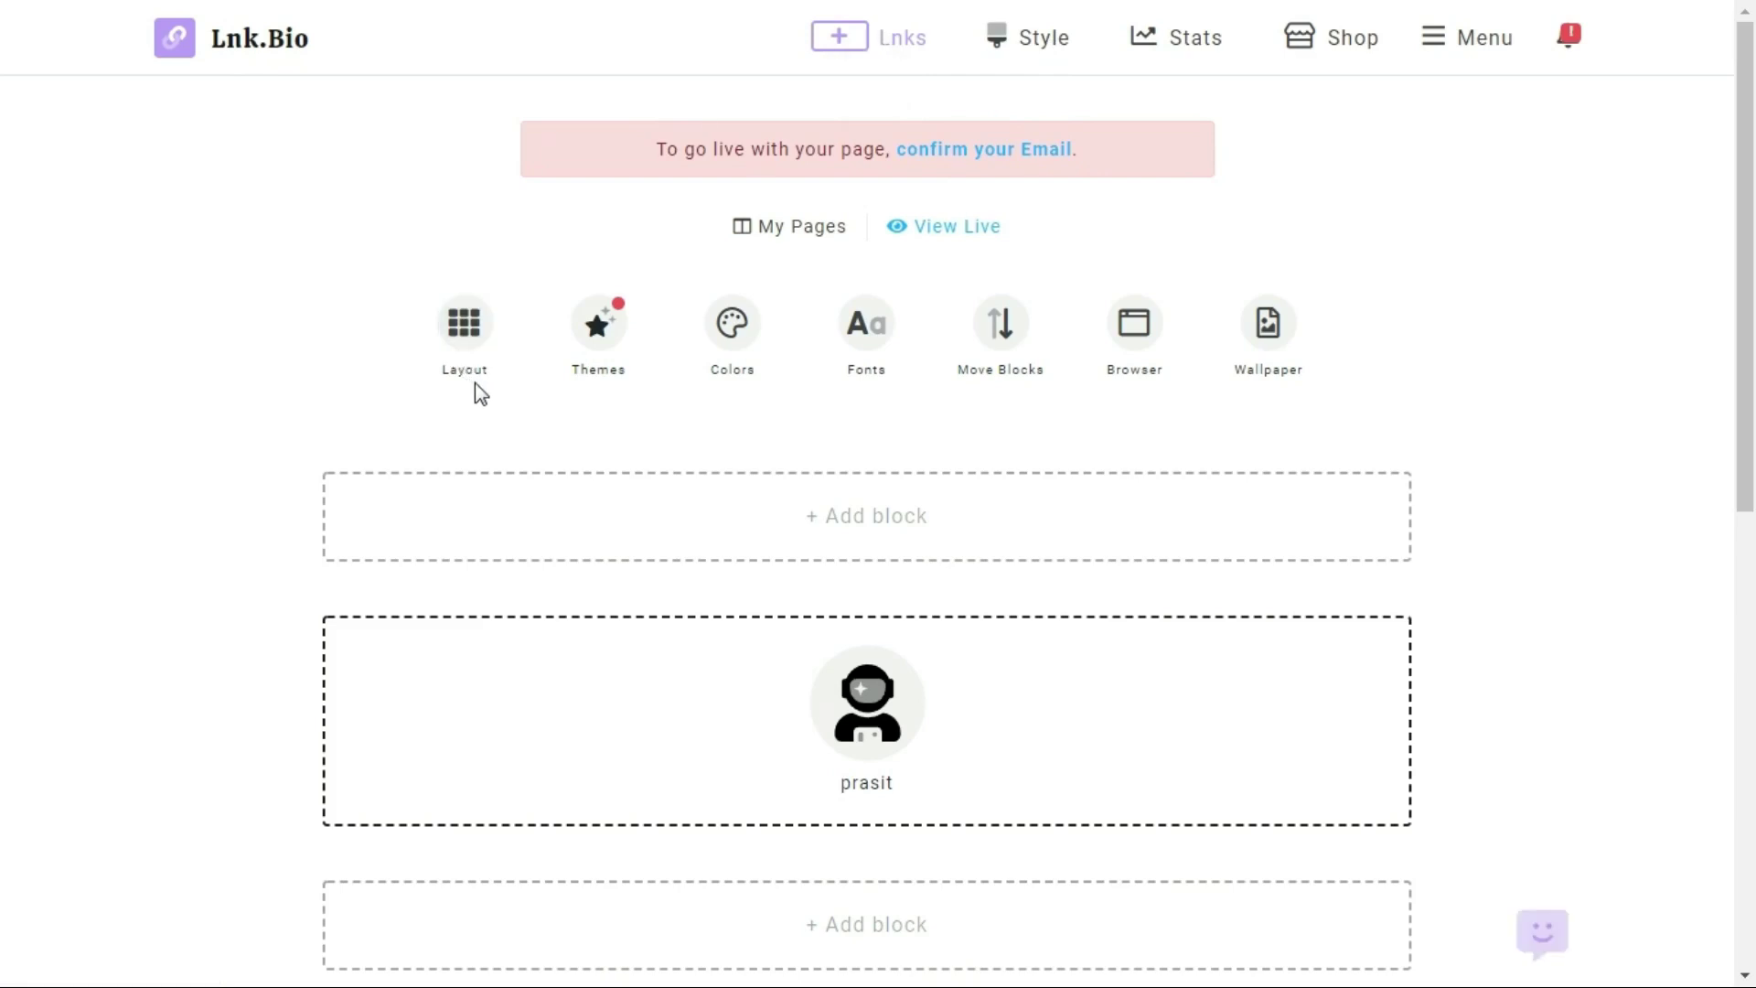
pyautogui.scroll(-5, 475, 385)
pyautogui.scroll(4, 484, 400)
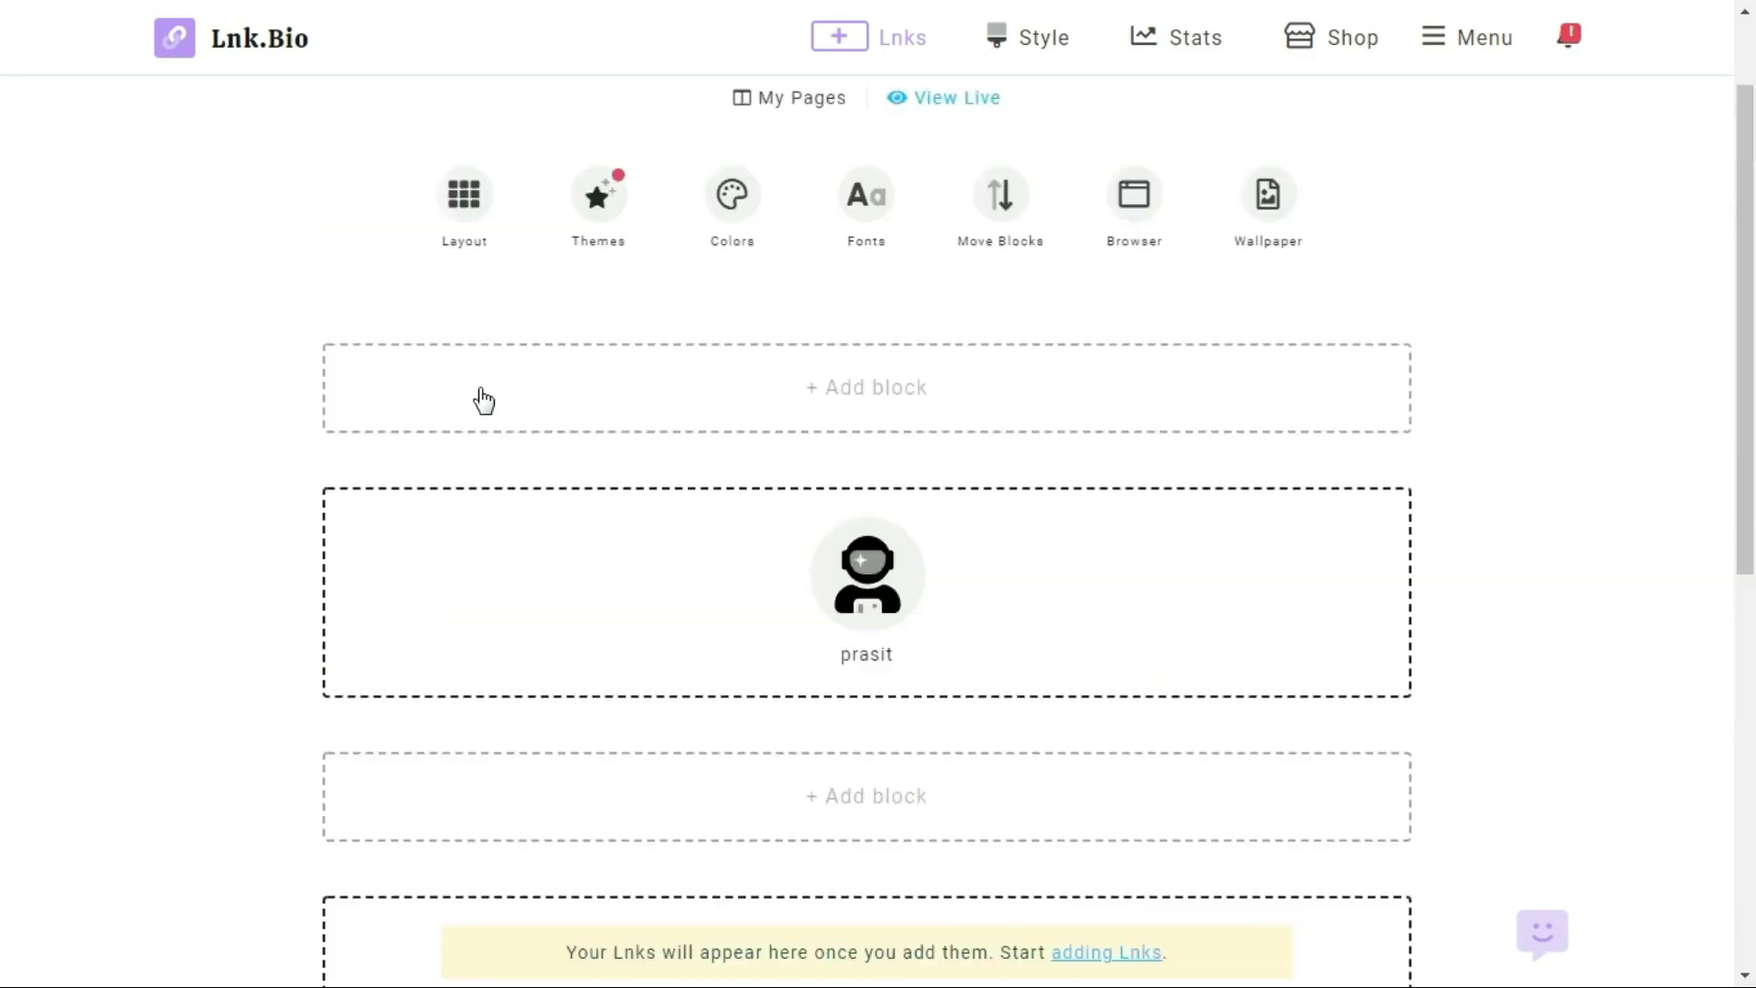
pyautogui.scroll(-1, 484, 400)
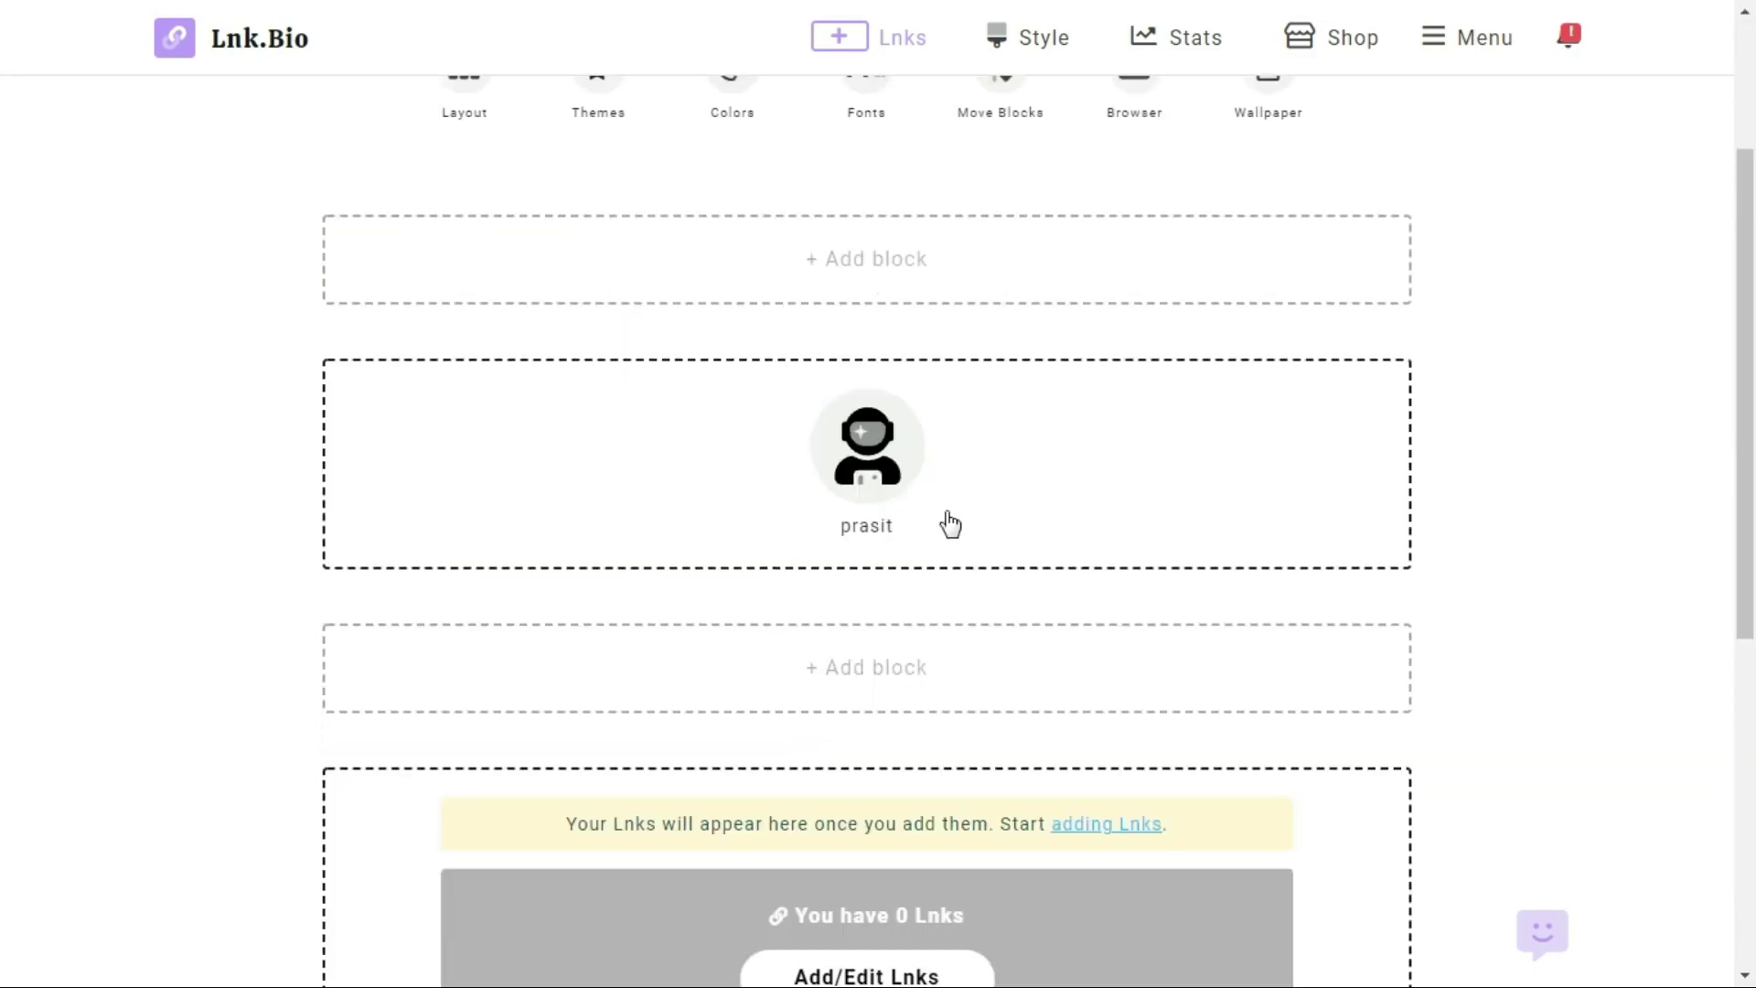
pyautogui.scroll(-1, 915, 494)
pyautogui.scroll(-1, 901, 330)
pyautogui.scroll(-2, 892, 358)
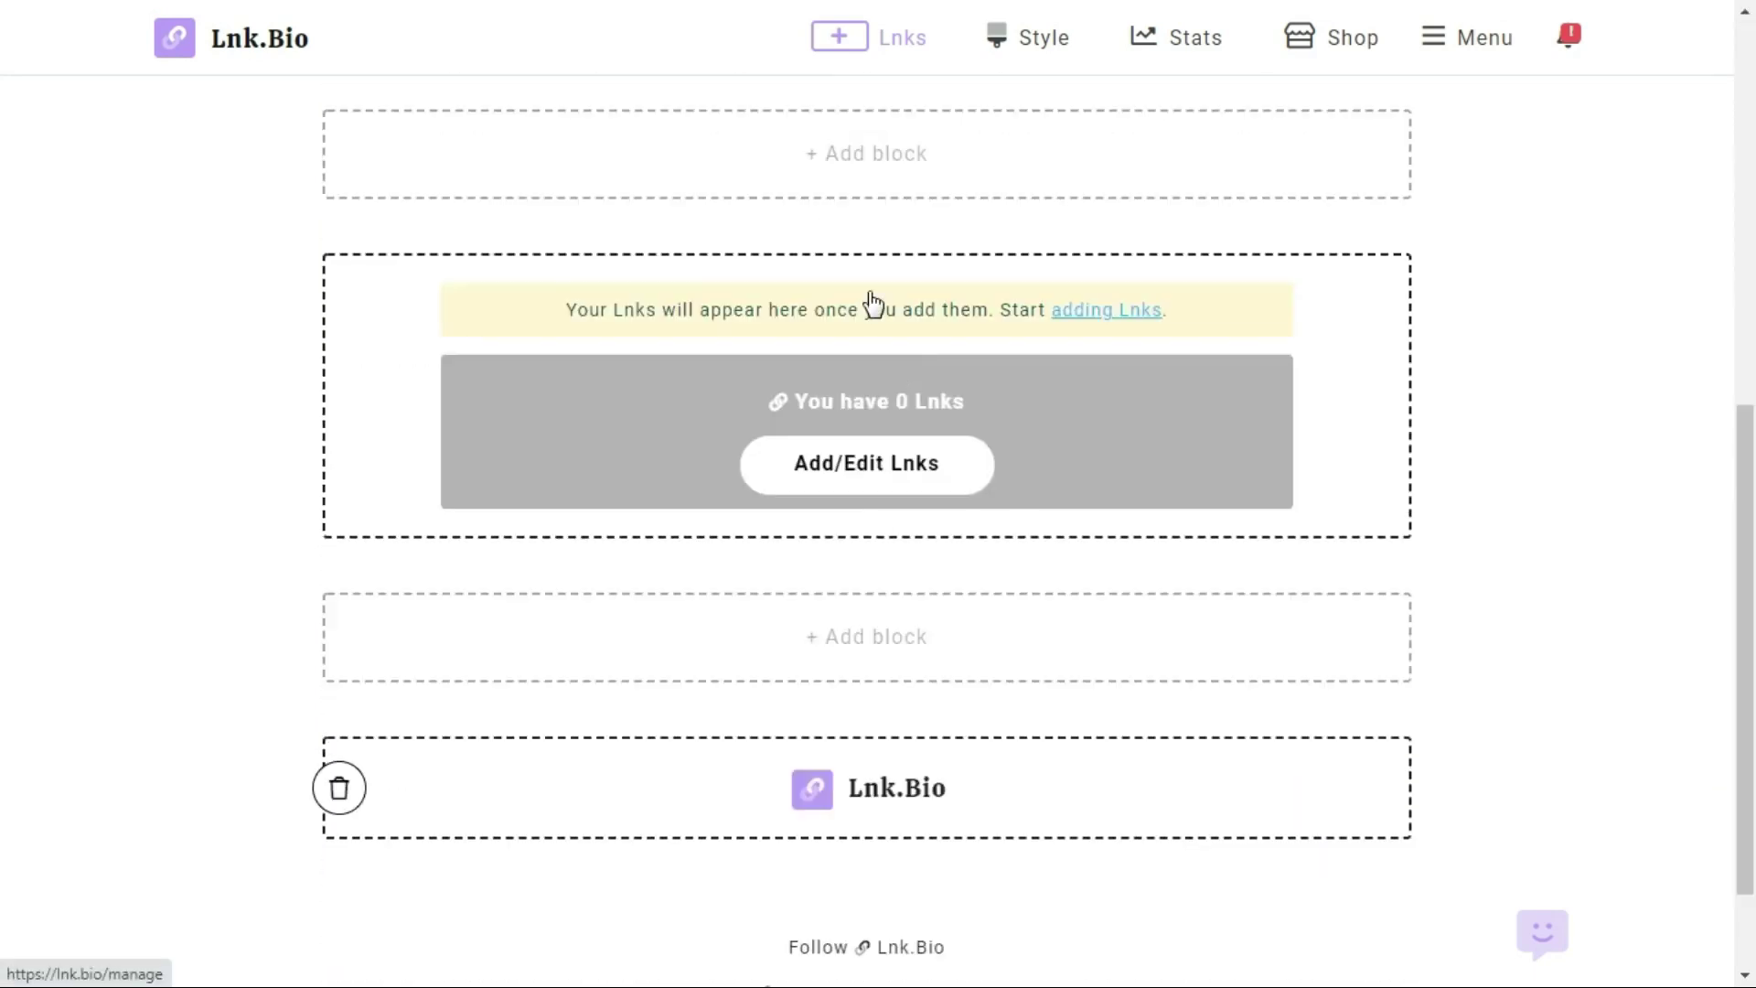
pyautogui.scroll(-1, 960, 518)
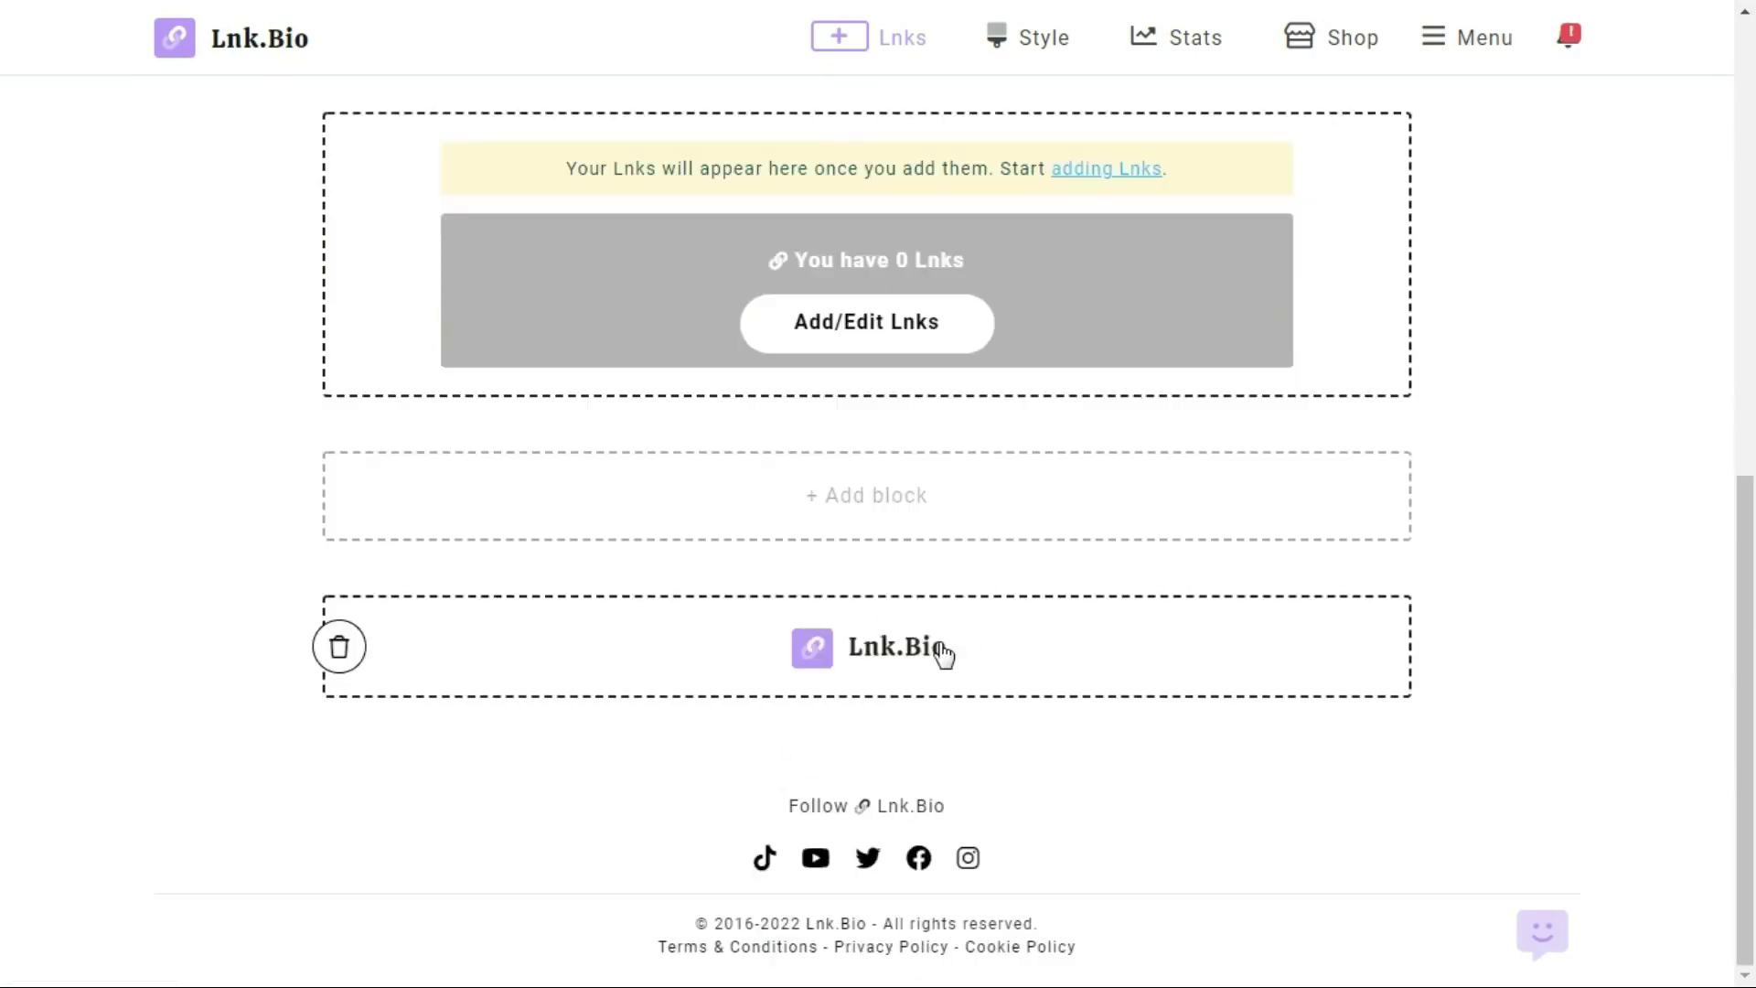
# Try to remove the Lnk.Bio logo block at the end of the page and dismiss the dialog
pyautogui.click(341, 650)
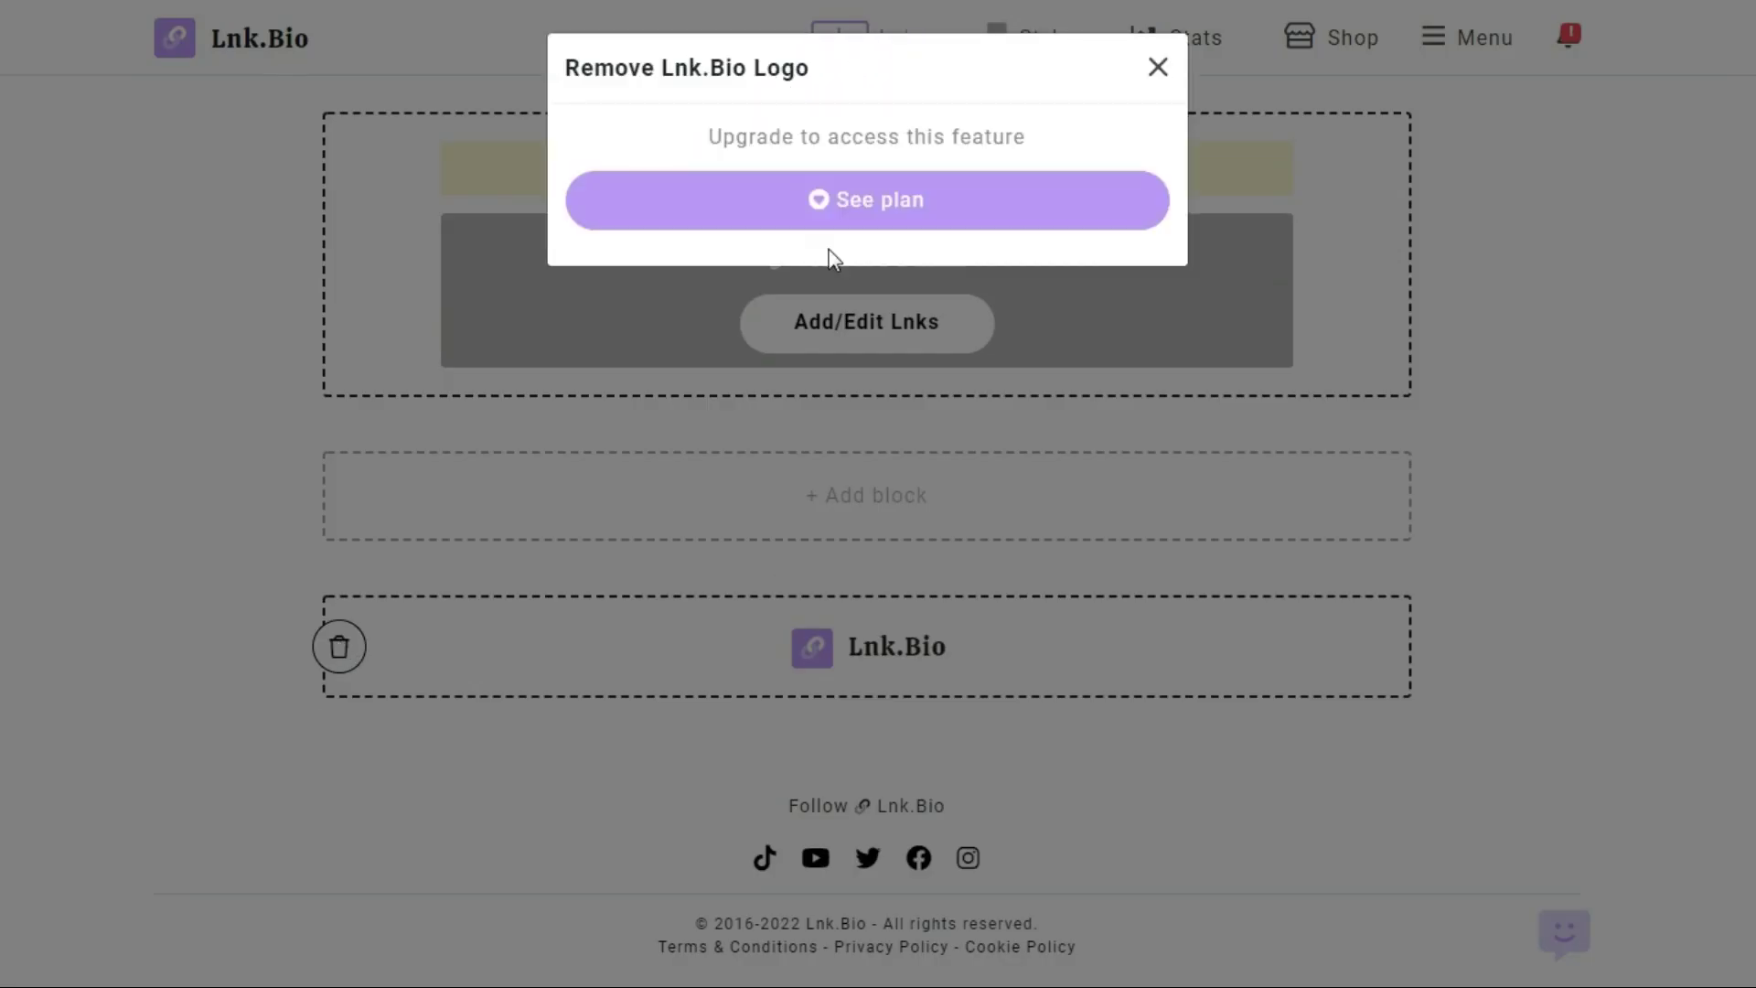
pyautogui.click(1160, 69)
pyautogui.scroll(10, 1082, 537)
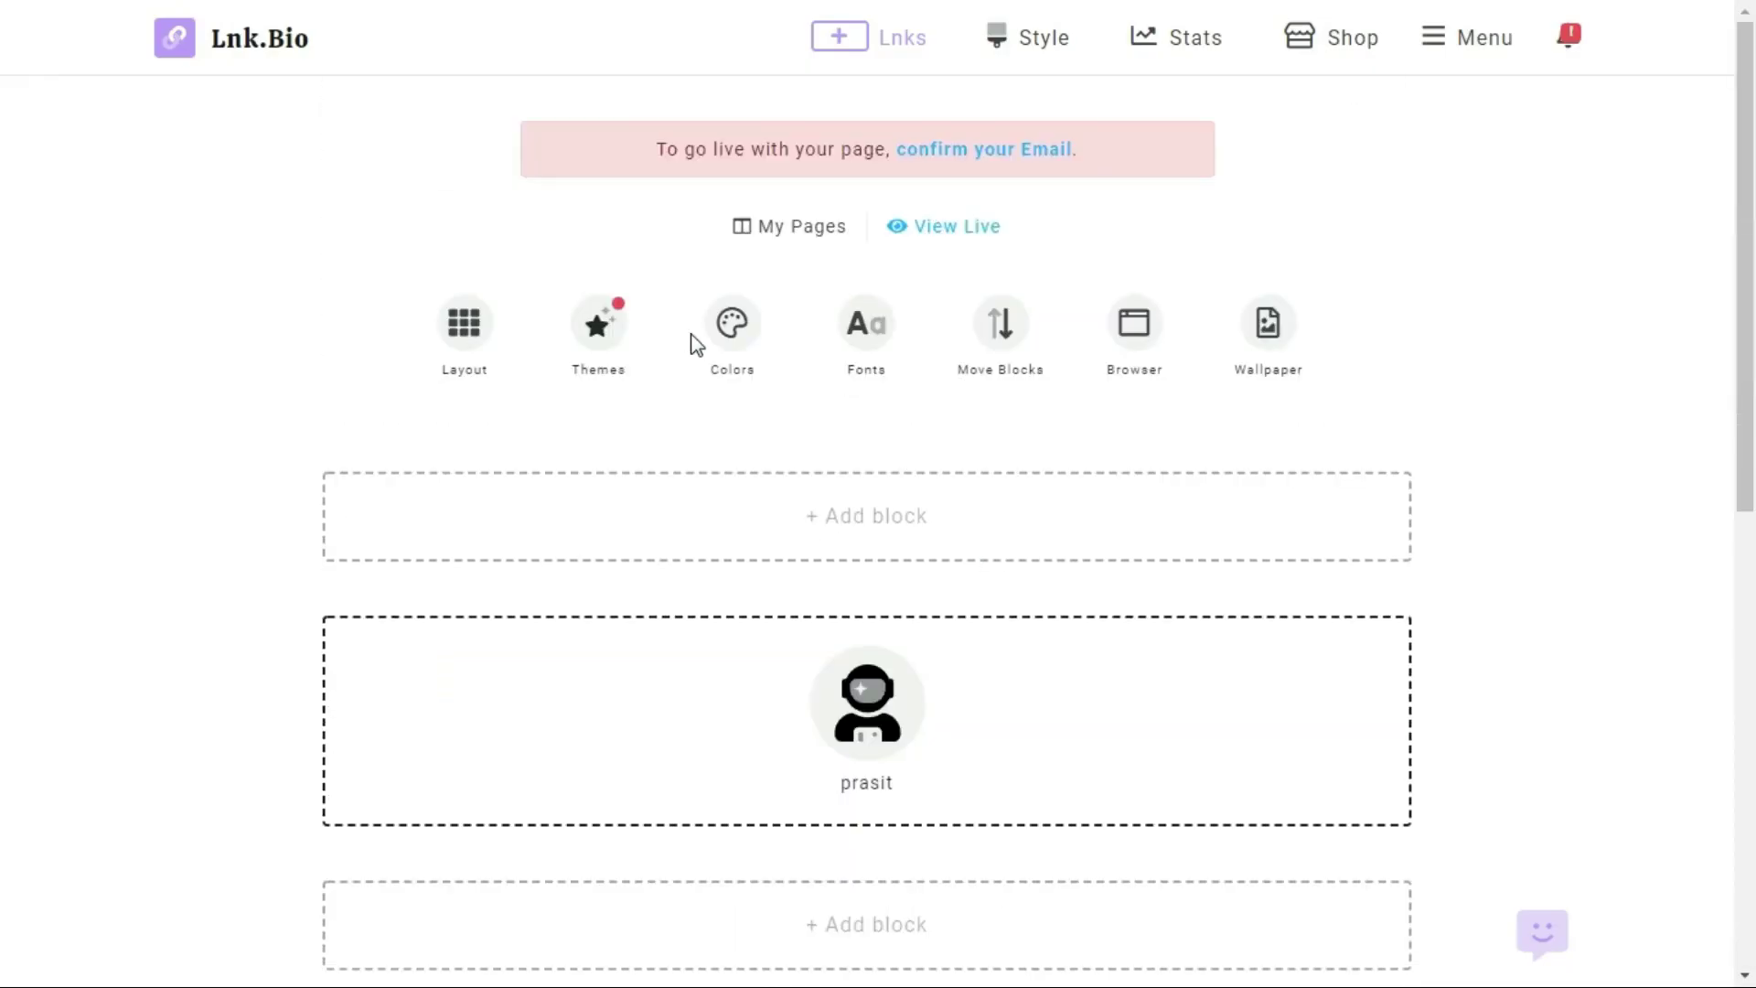
# Review the page's color choices and font style options, closing each dialog without changes
pyautogui.click(737, 326)
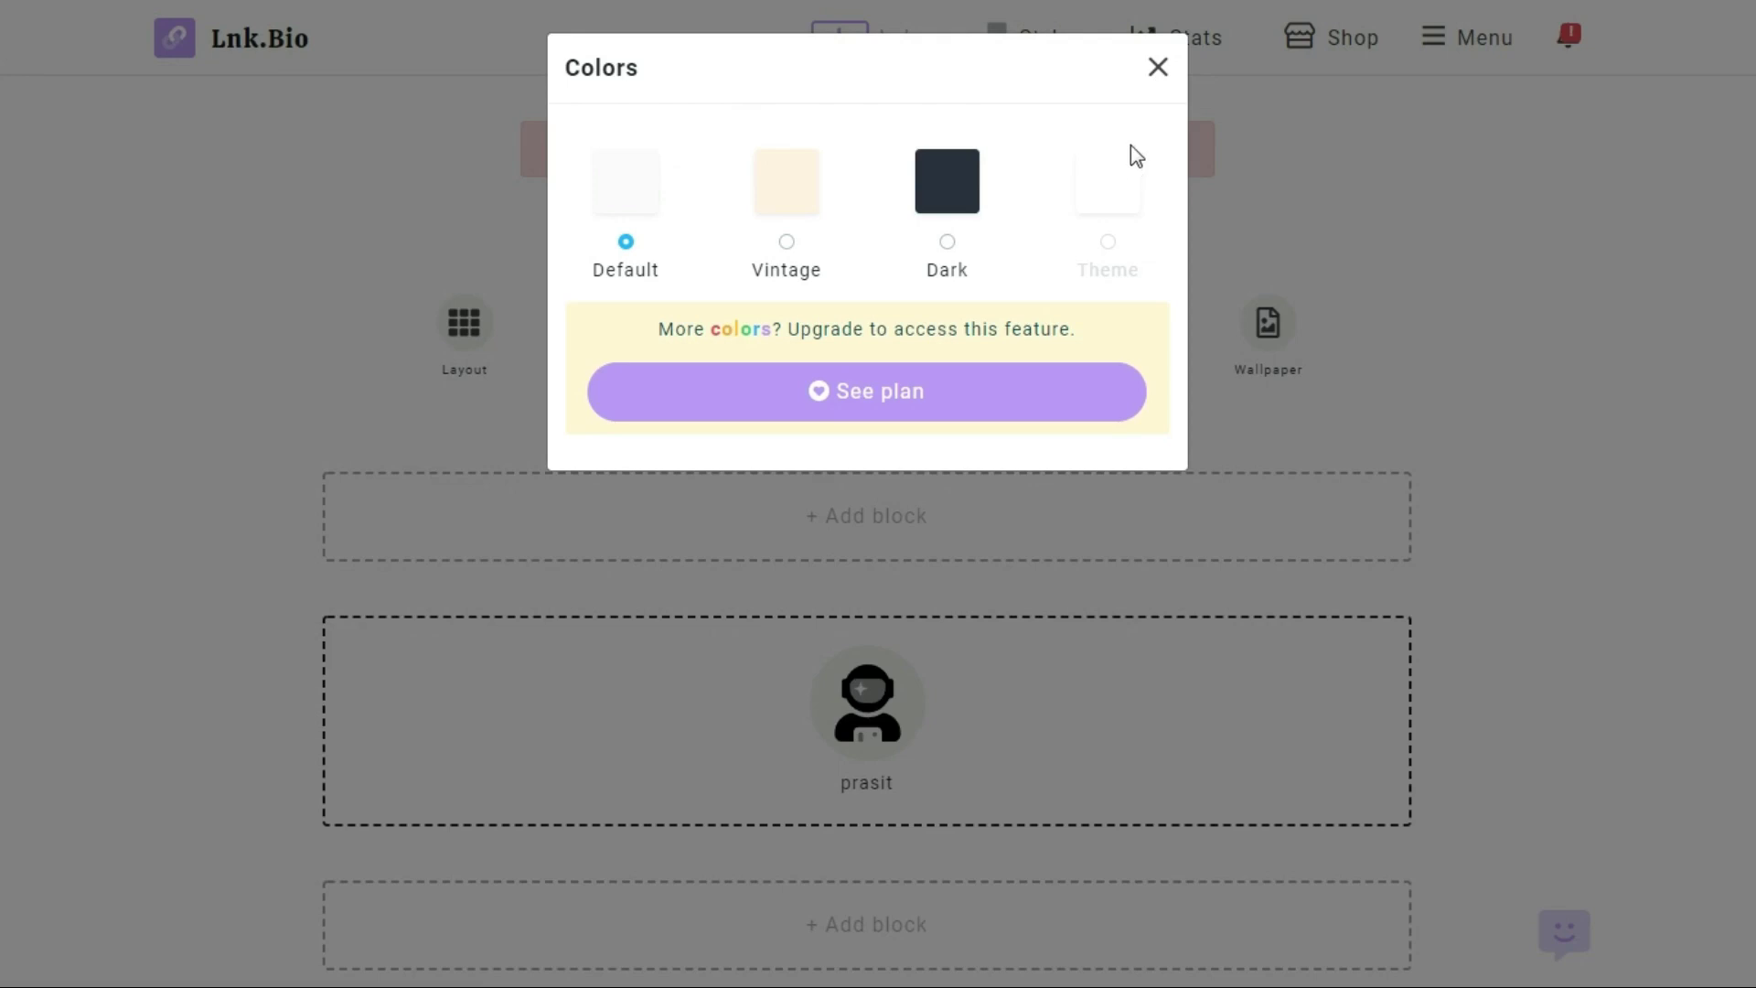
pyautogui.click(1163, 69)
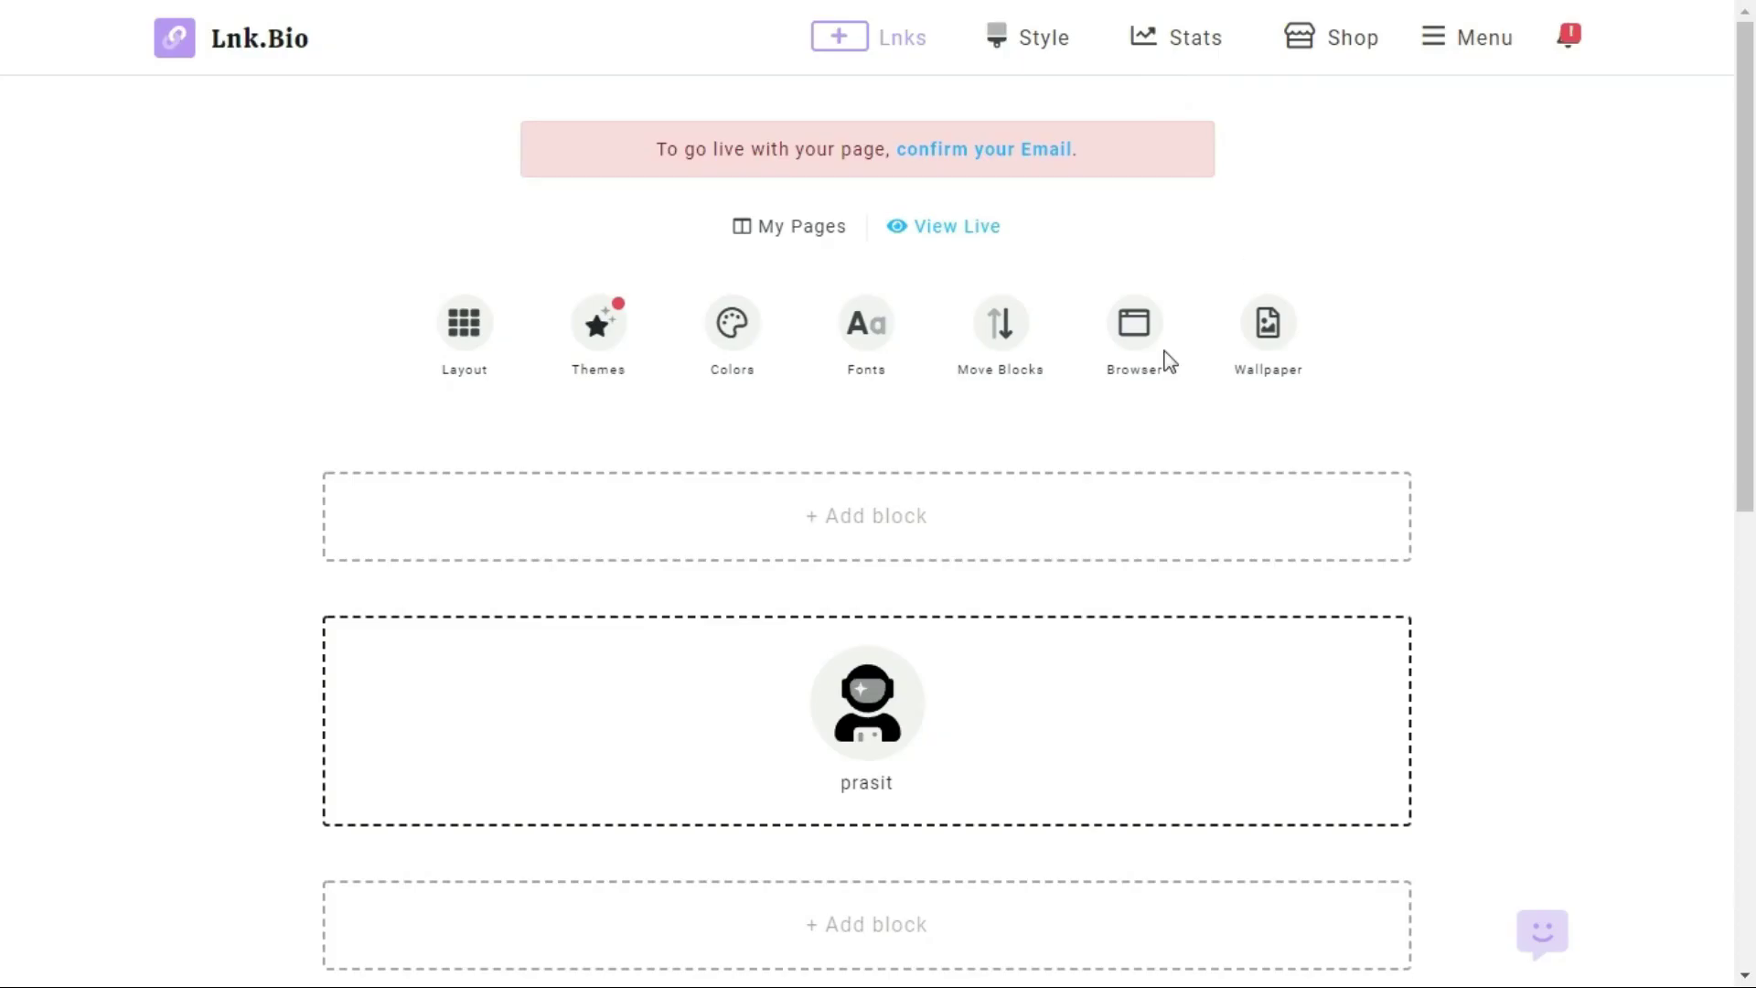
pyautogui.click(866, 338)
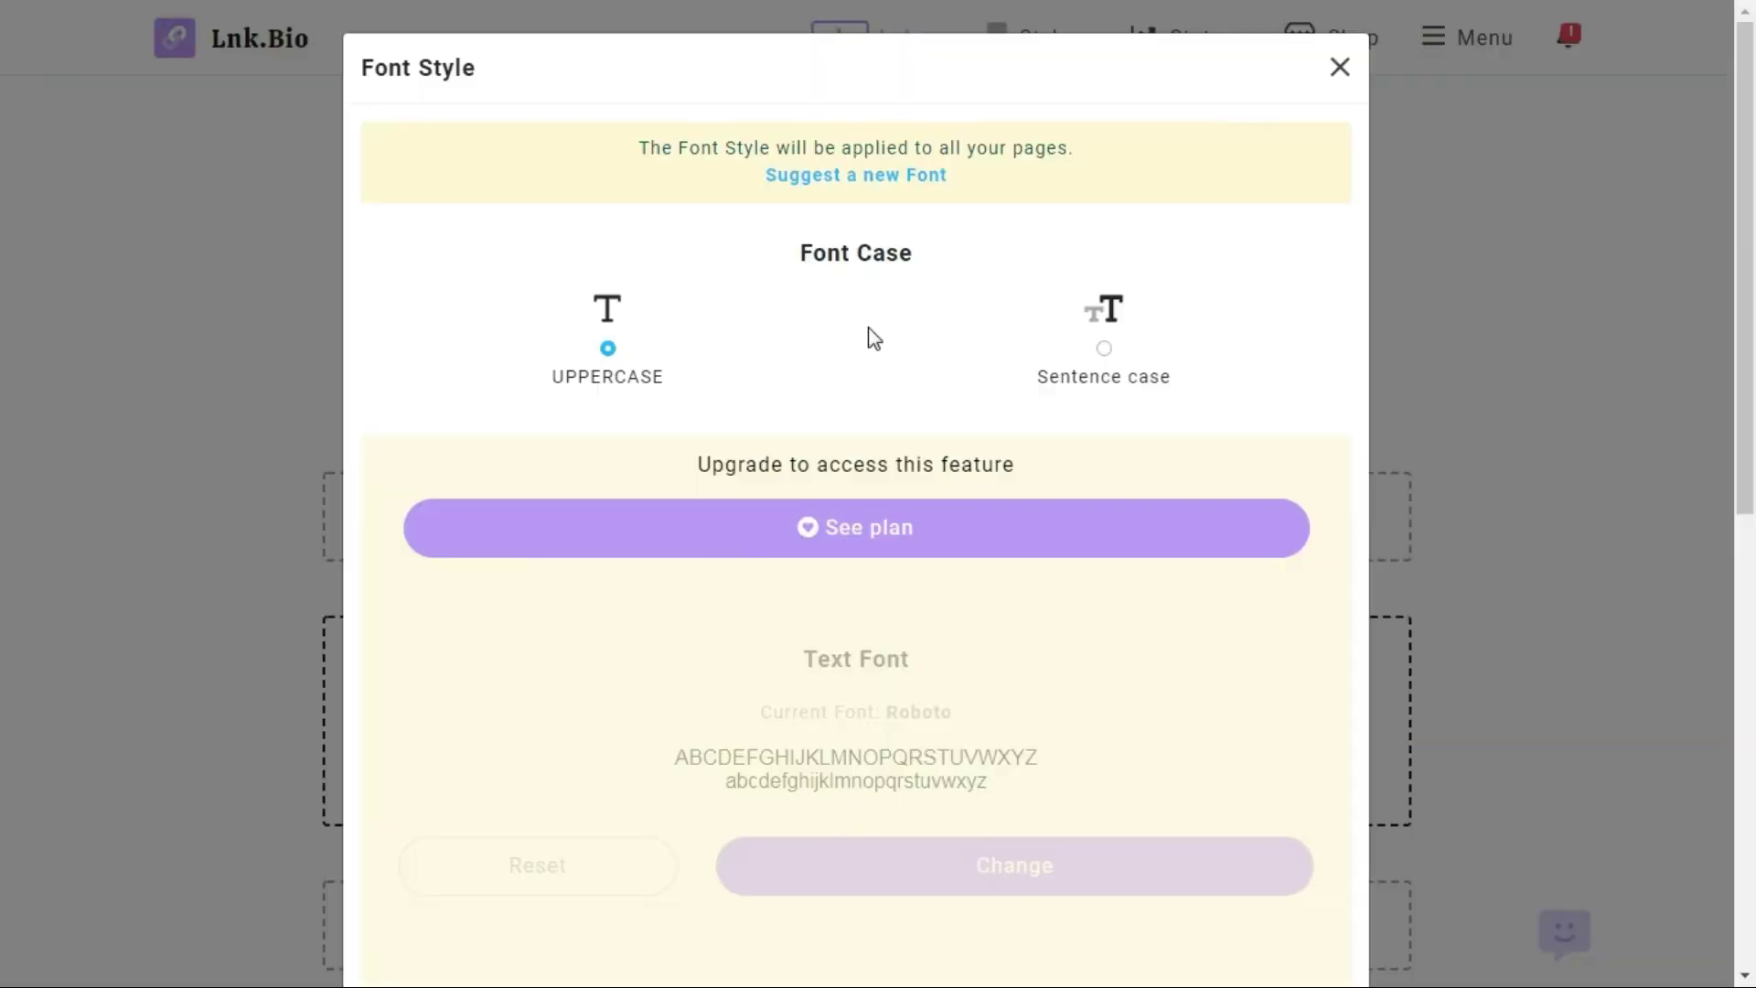
pyautogui.click(1340, 68)
# Review the block order, browser favicon, and wallpaper settings, closing each dialog without changes
pyautogui.click(1021, 329)
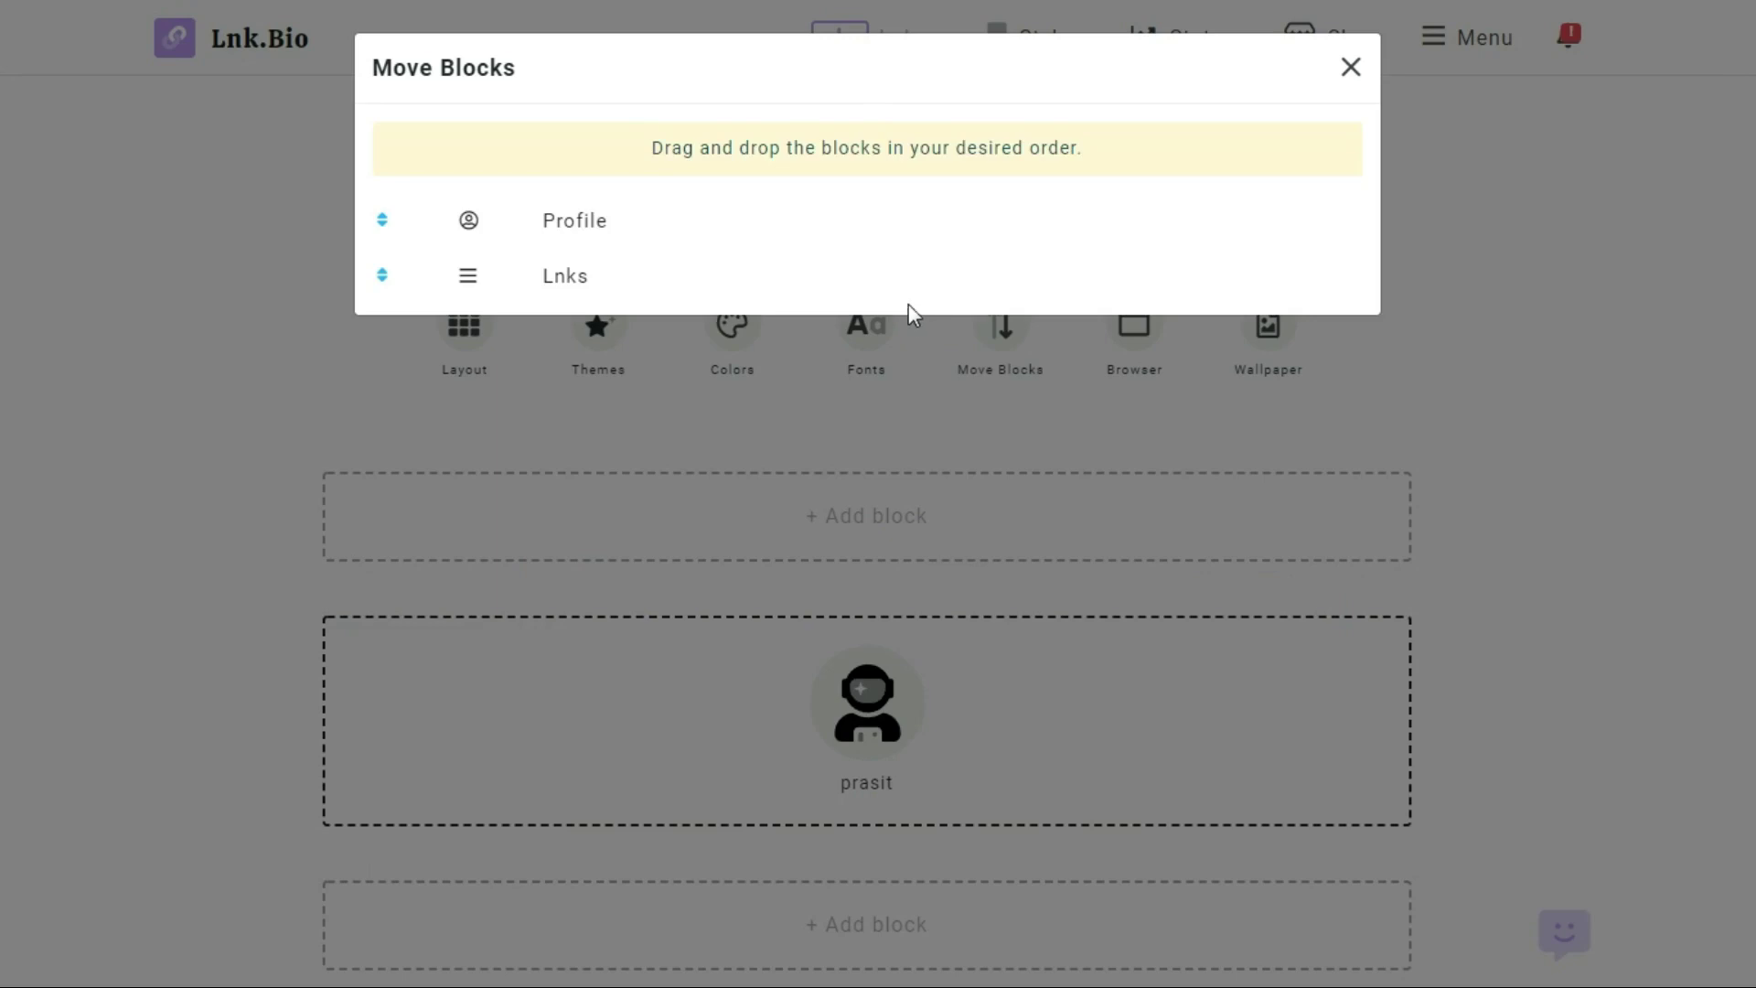
pyautogui.click(1343, 73)
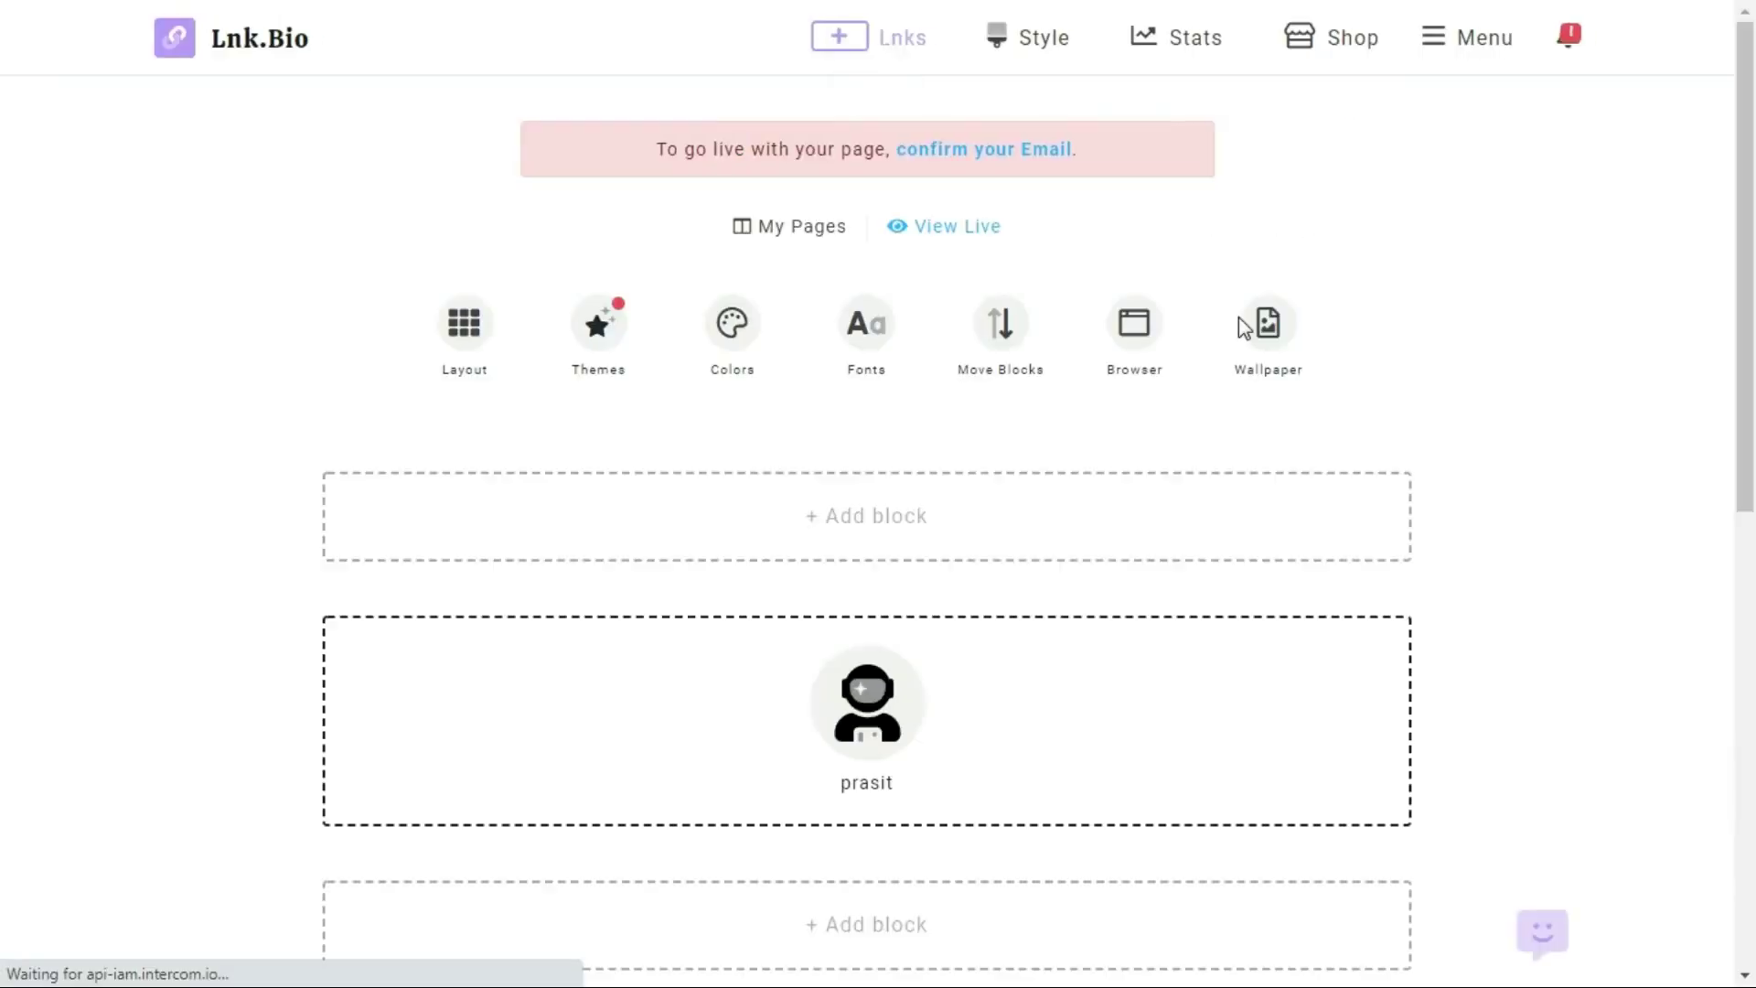
pyautogui.click(1127, 342)
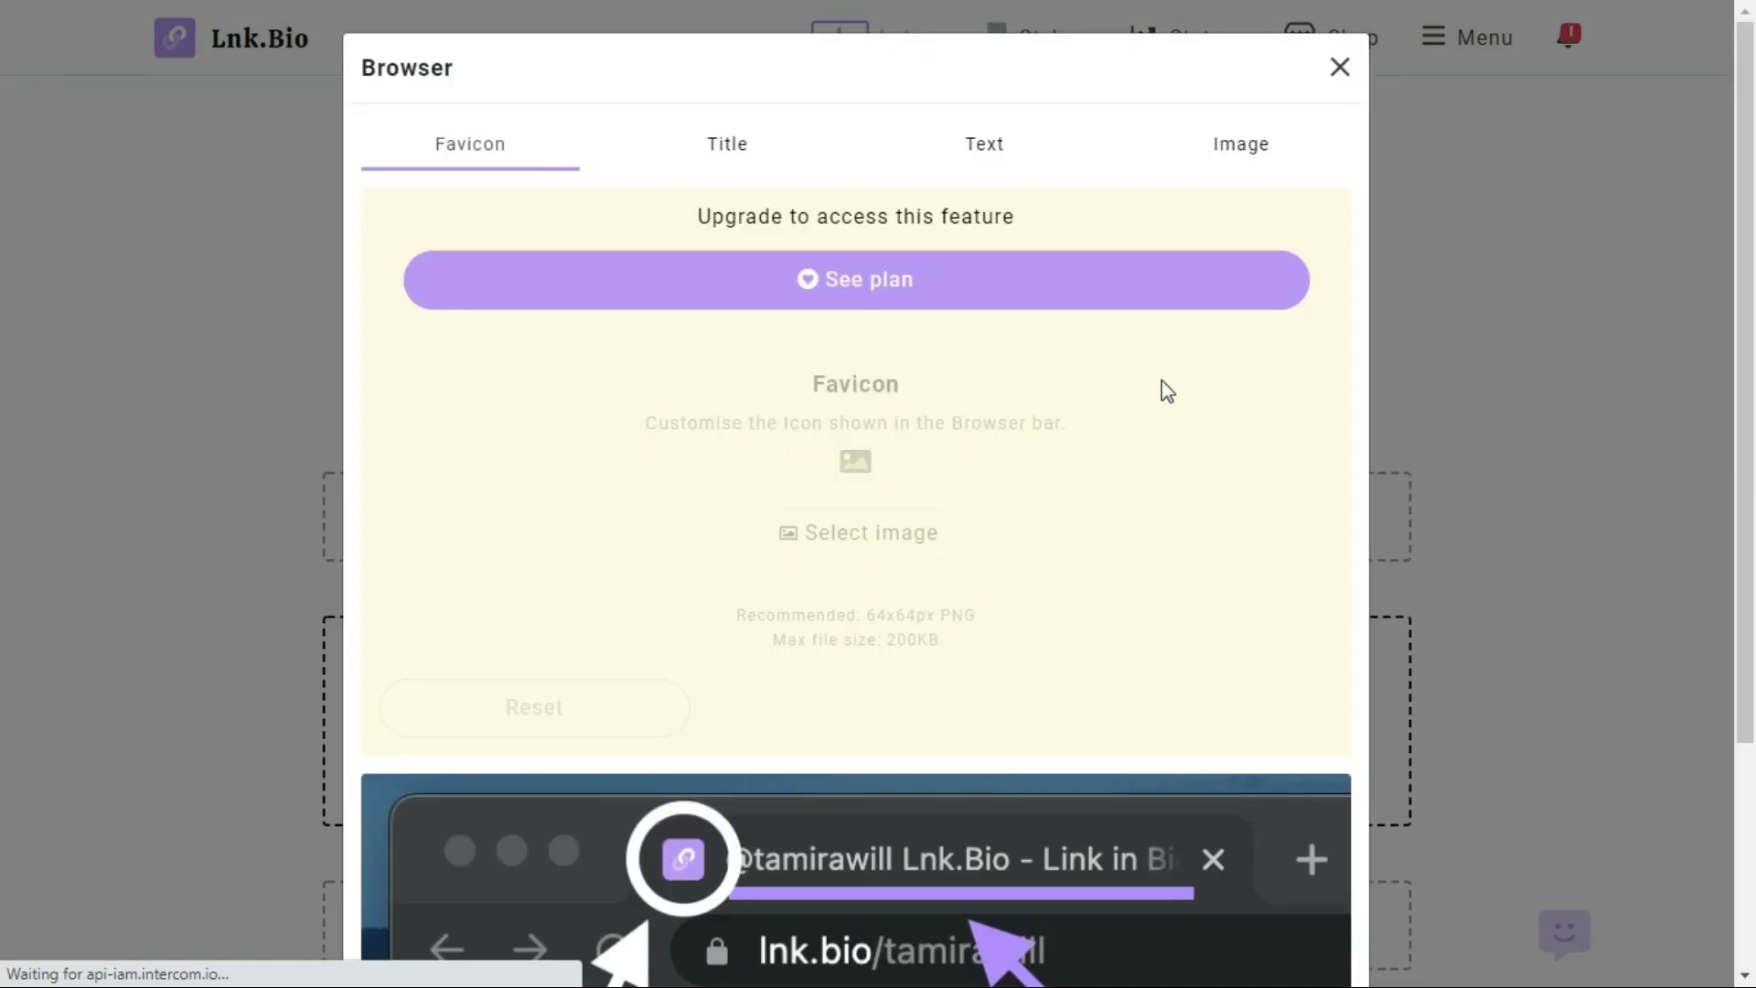
pyautogui.click(1332, 71)
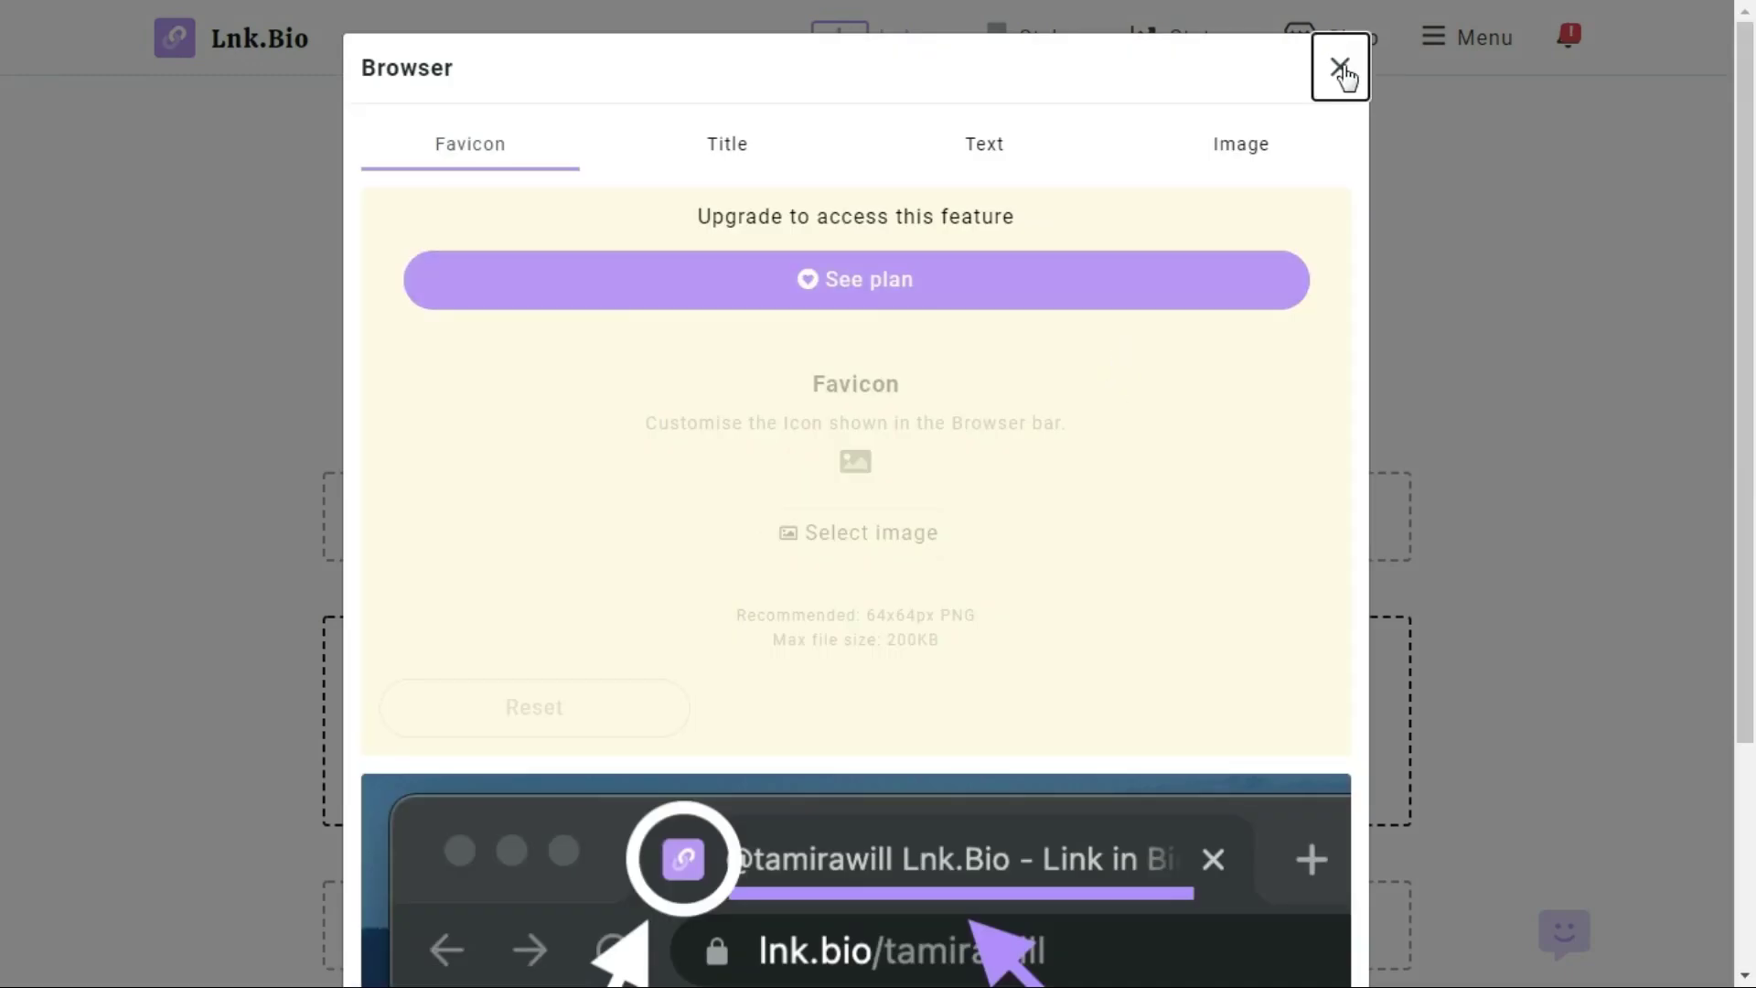
pyautogui.click(1263, 342)
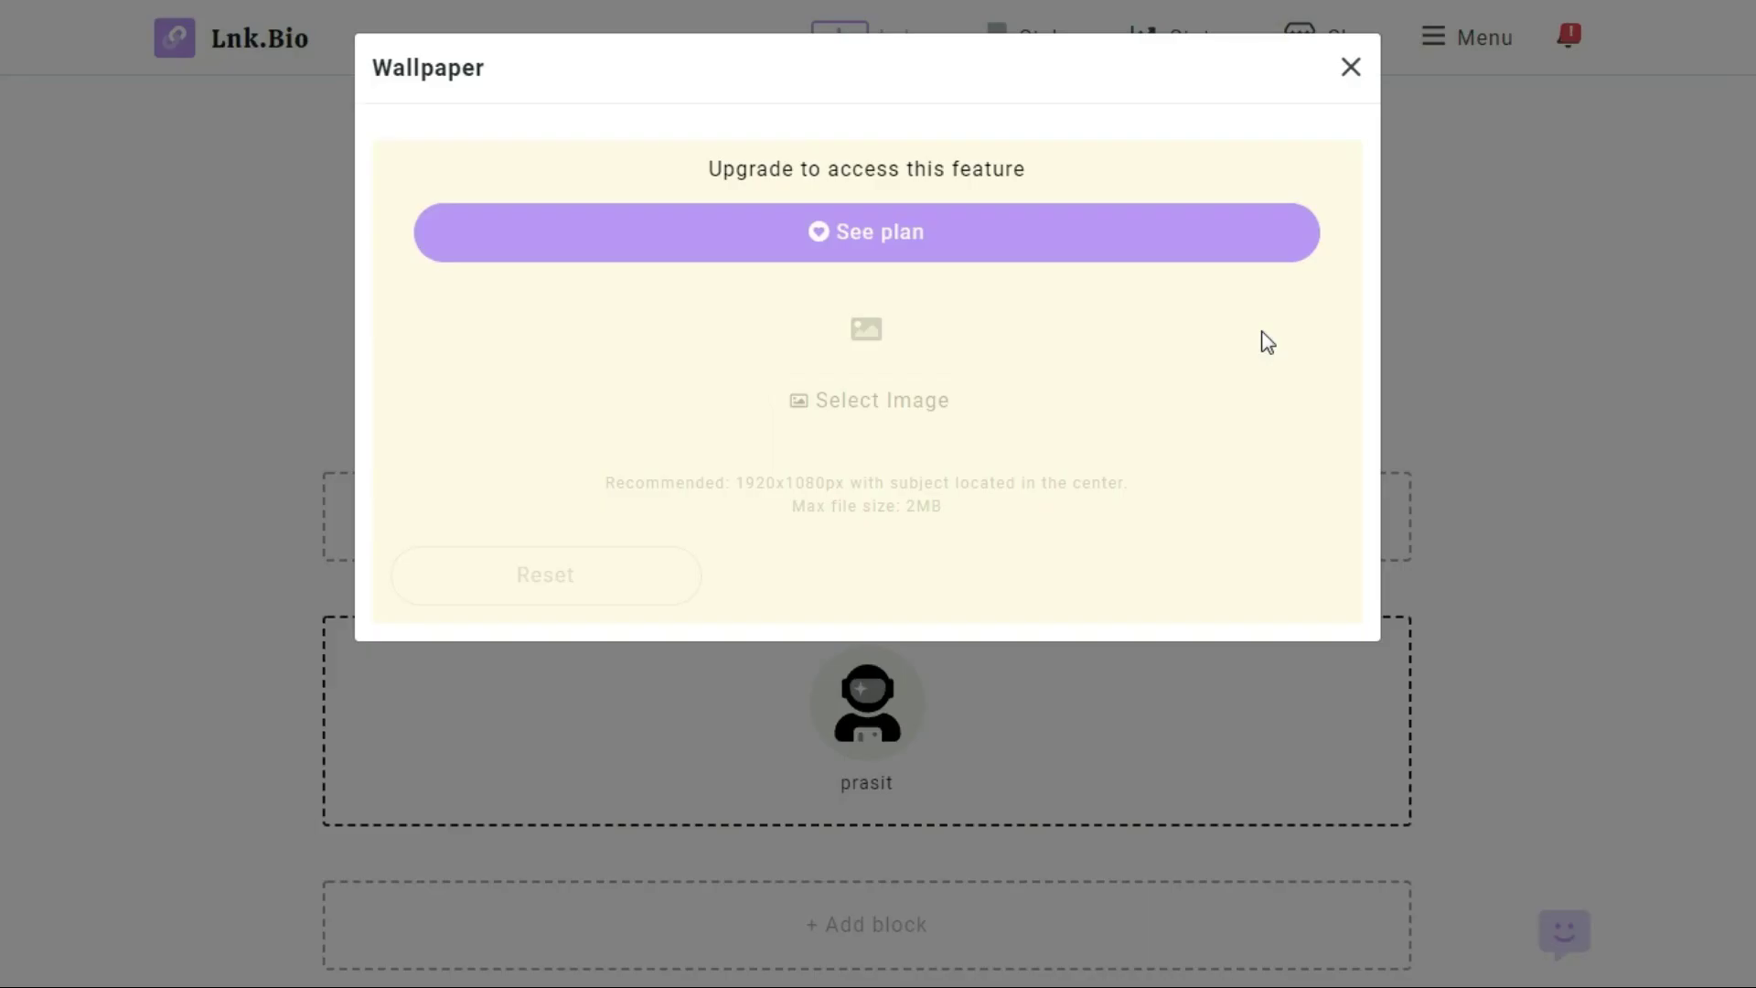
pyautogui.click(1351, 67)
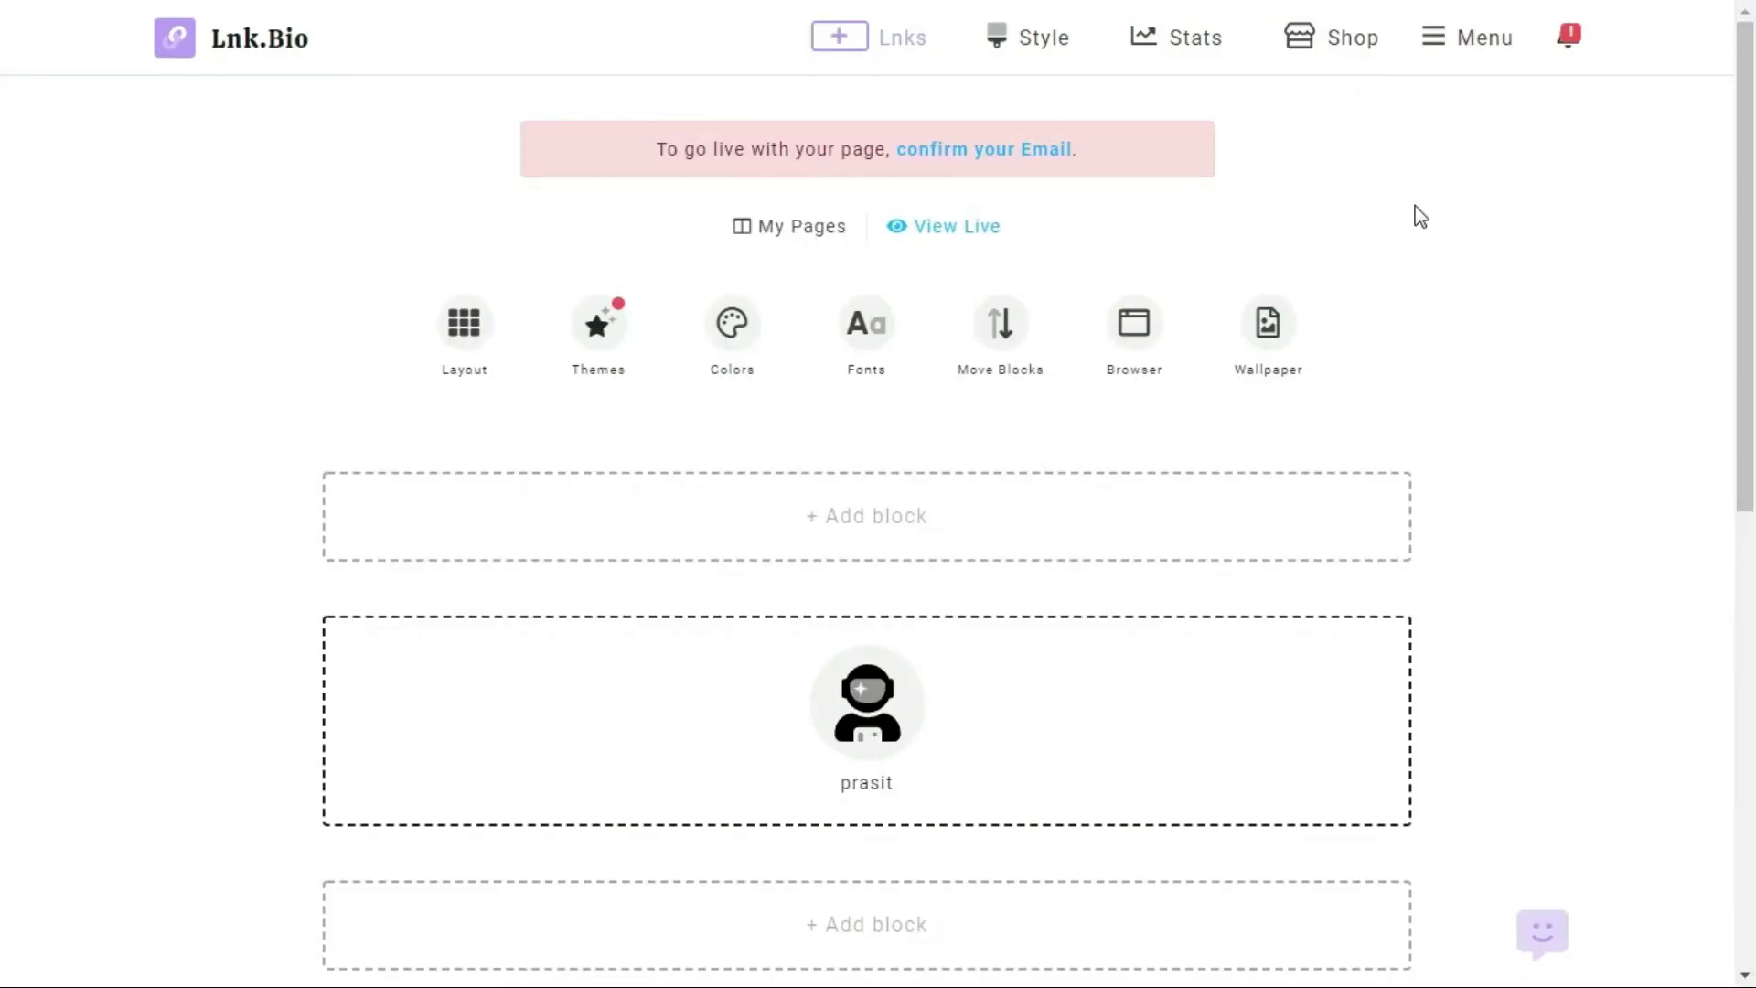
# Look over the page's Stats, and open the Shop page to see its terms
pyautogui.click(1189, 46)
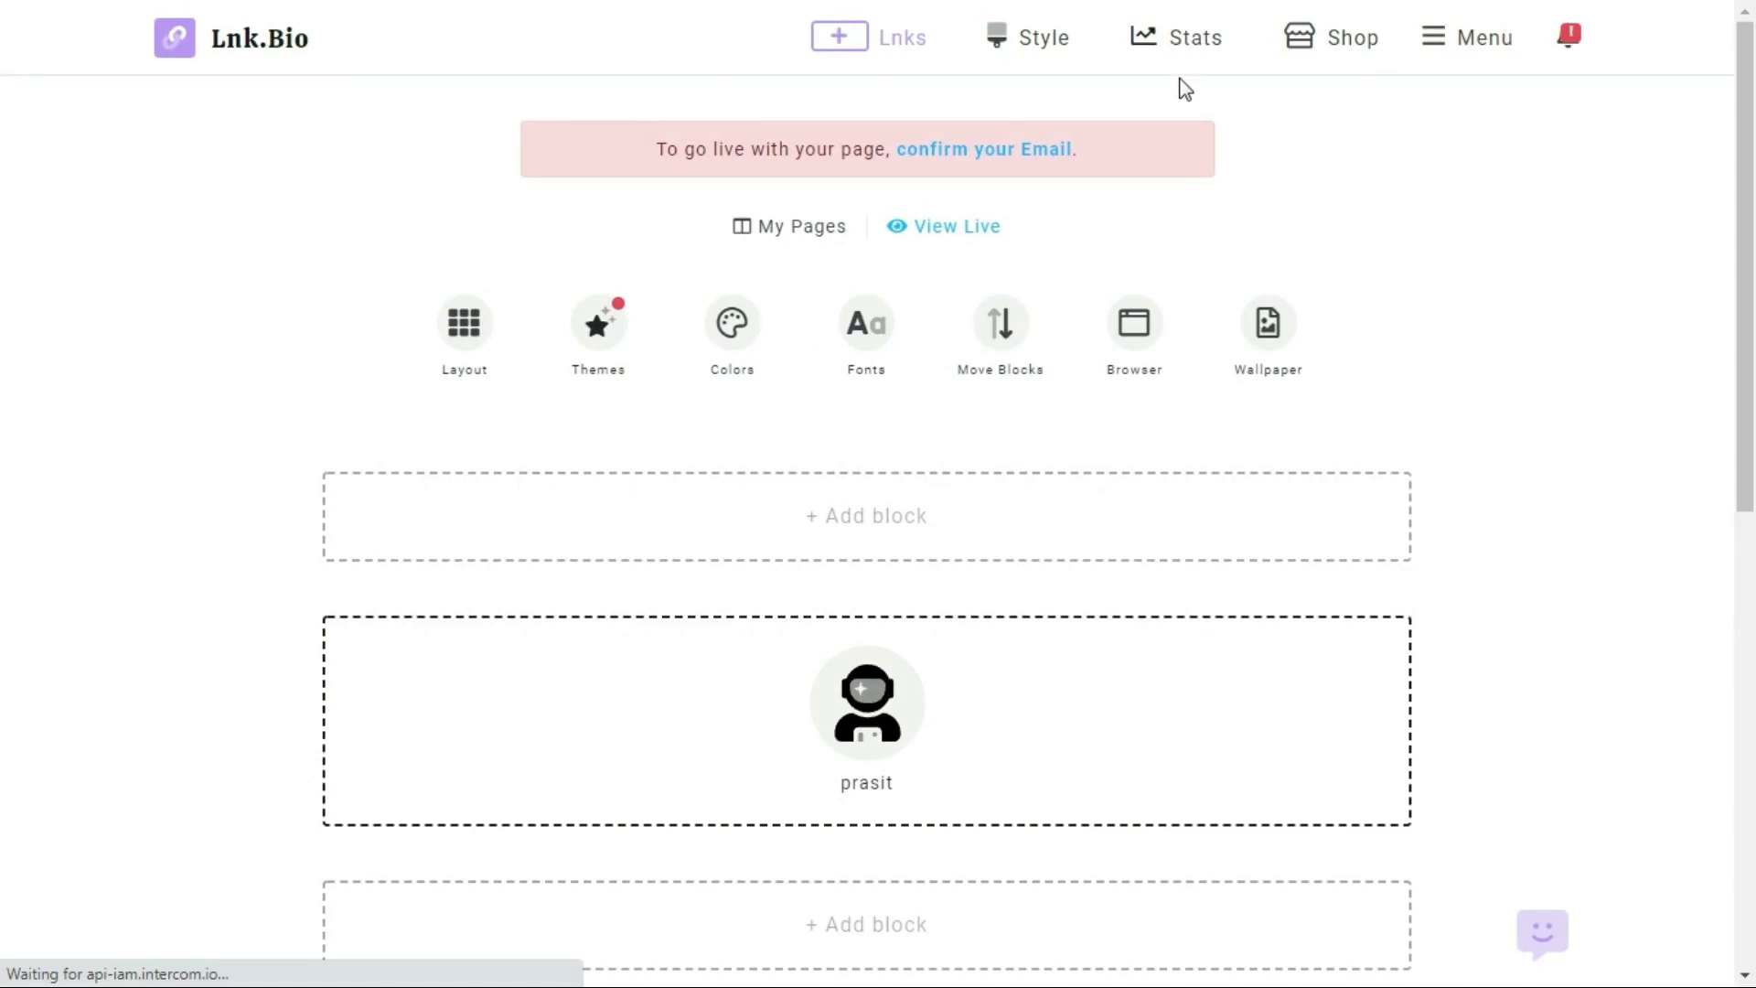
pyautogui.click(1184, 41)
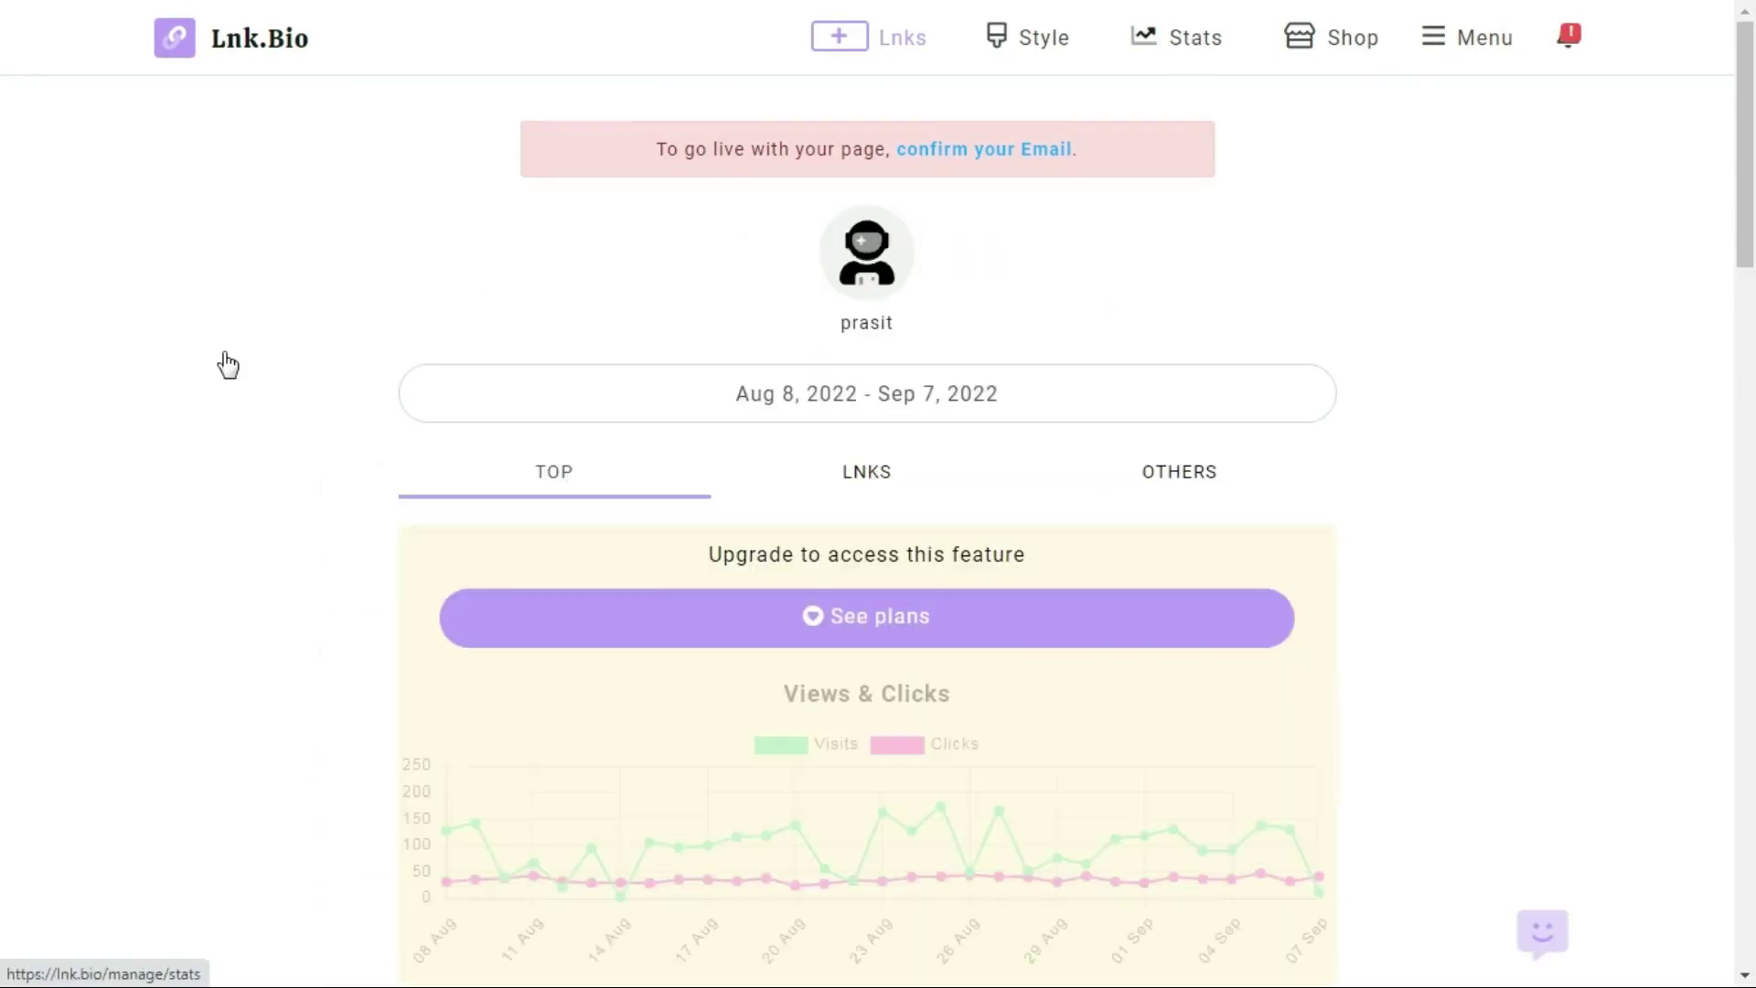
pyautogui.scroll(-1, 313, 521)
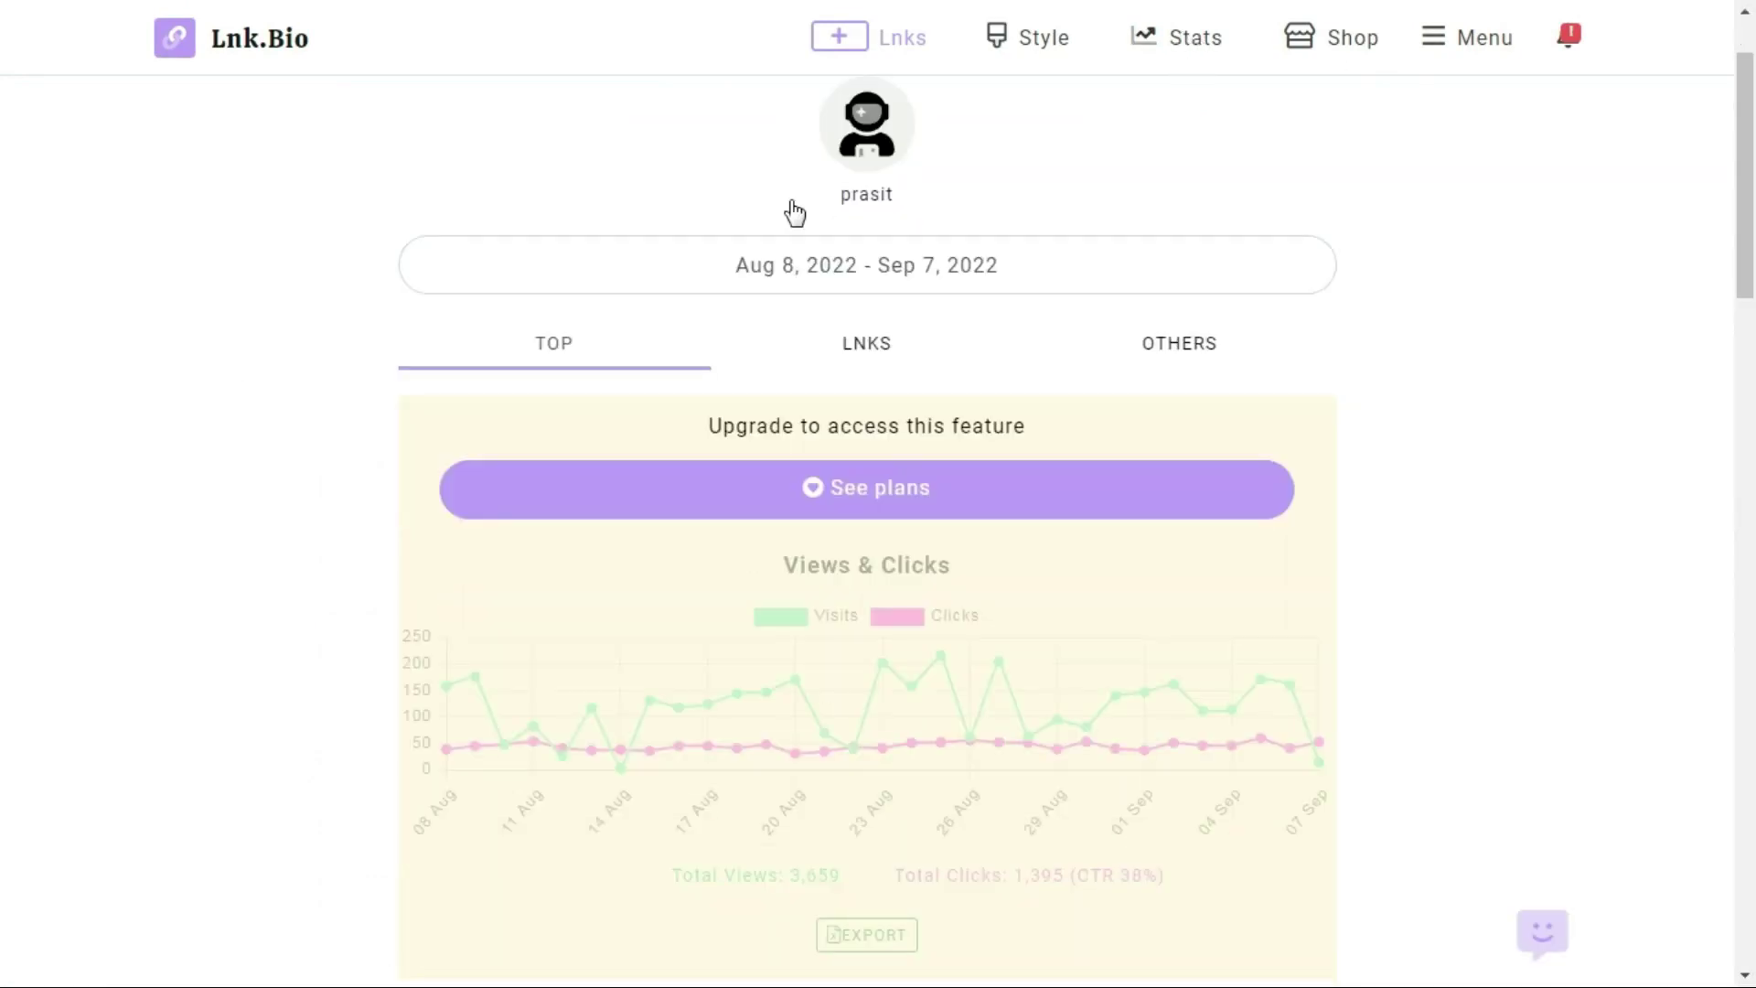
pyautogui.scroll(1, 866, 345)
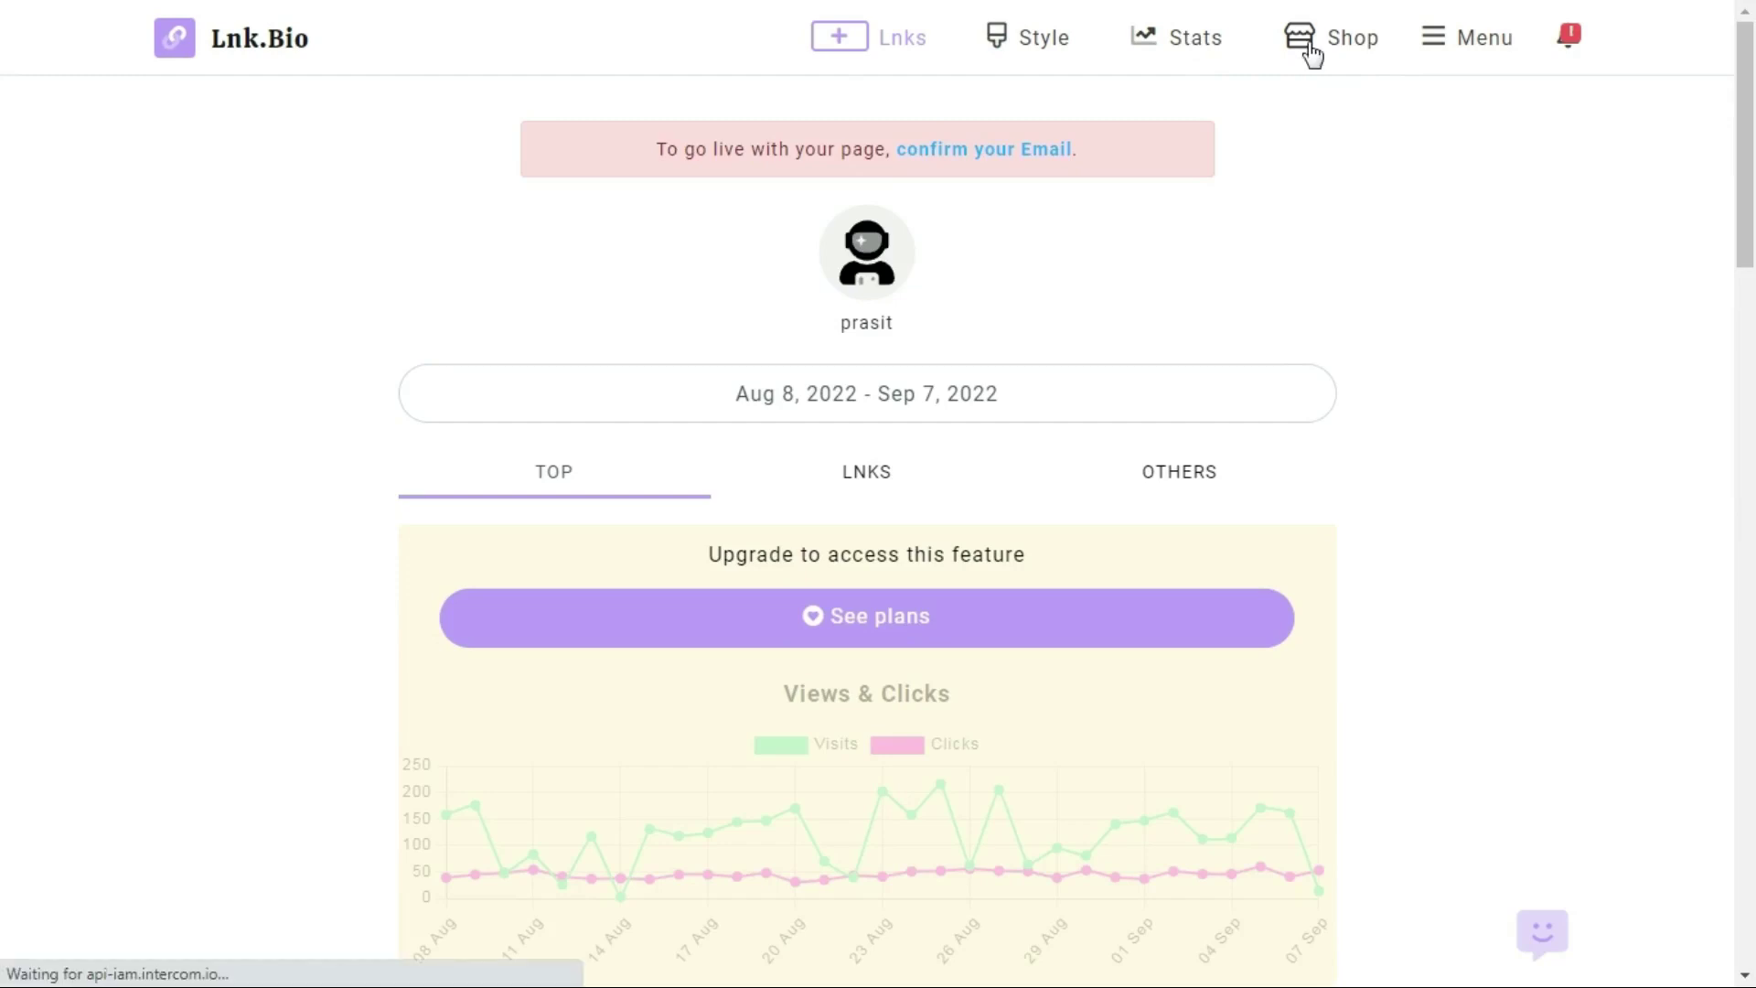
pyautogui.click(1313, 53)
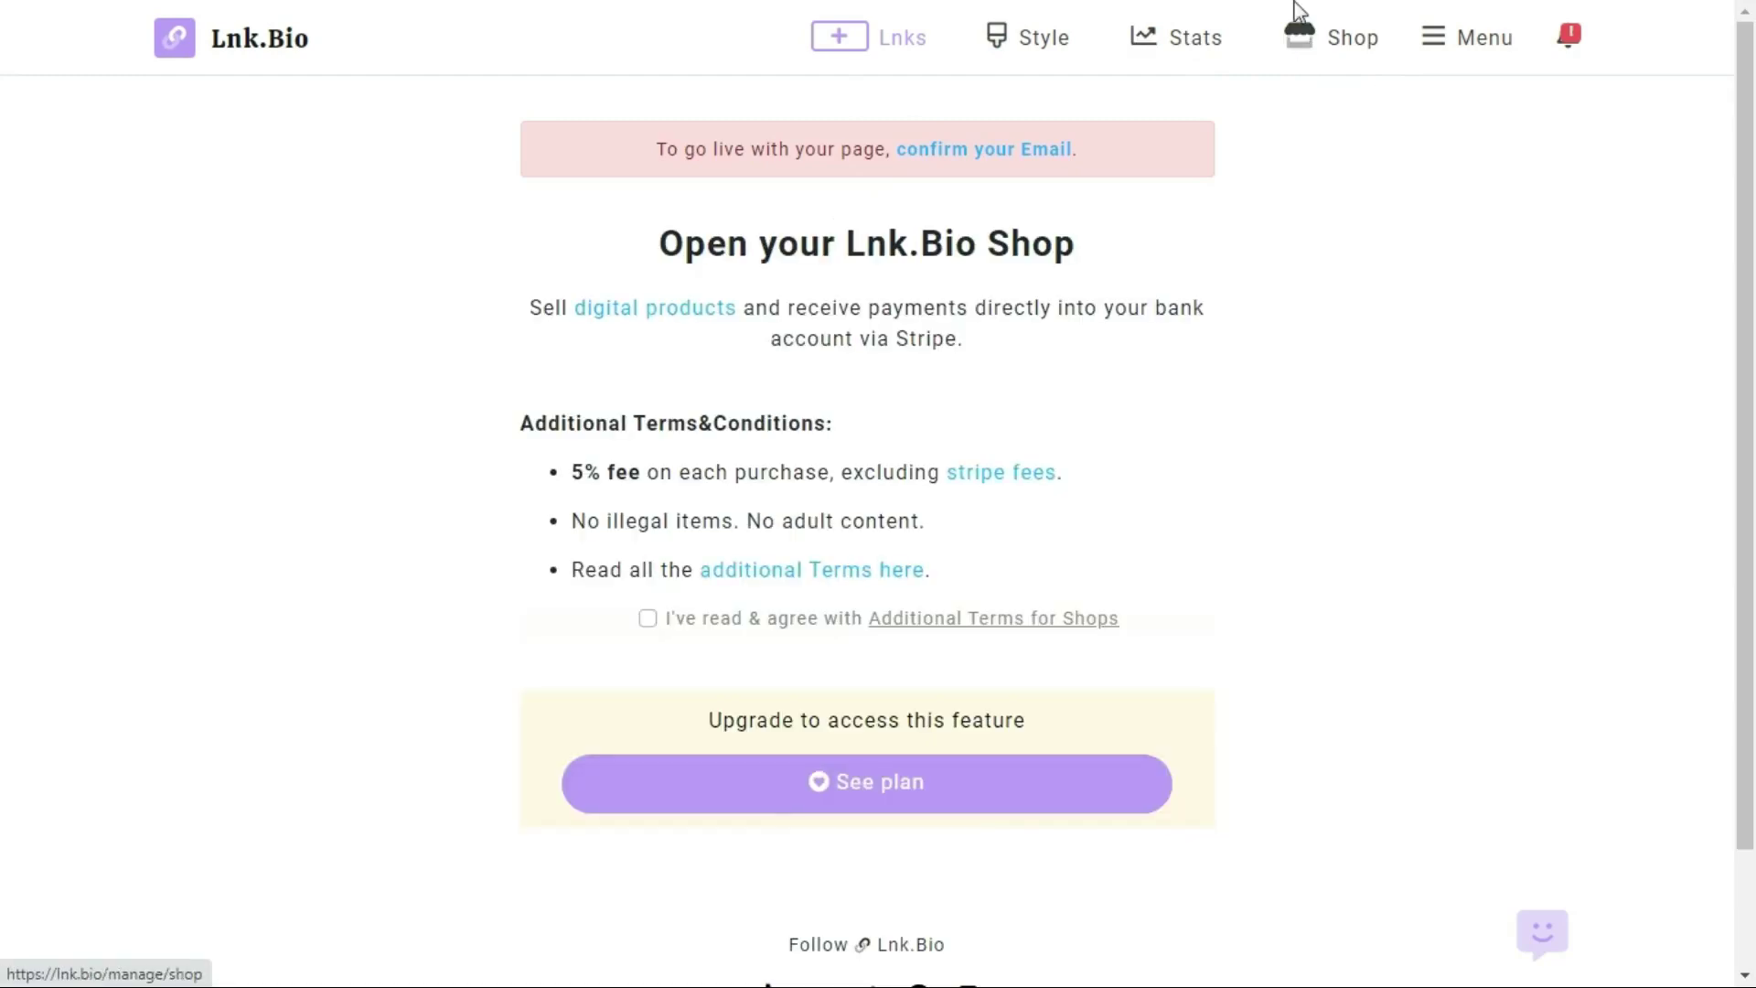